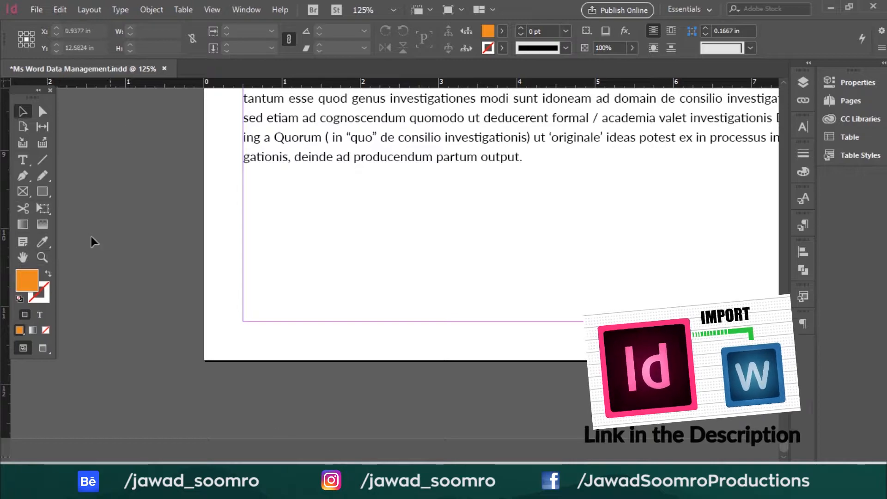
Locate the page with the plain list running from Signage to Greeting cards above heading 1.2, viewed at 100%
click(42, 257)
right_click(429, 207)
click(499, 245)
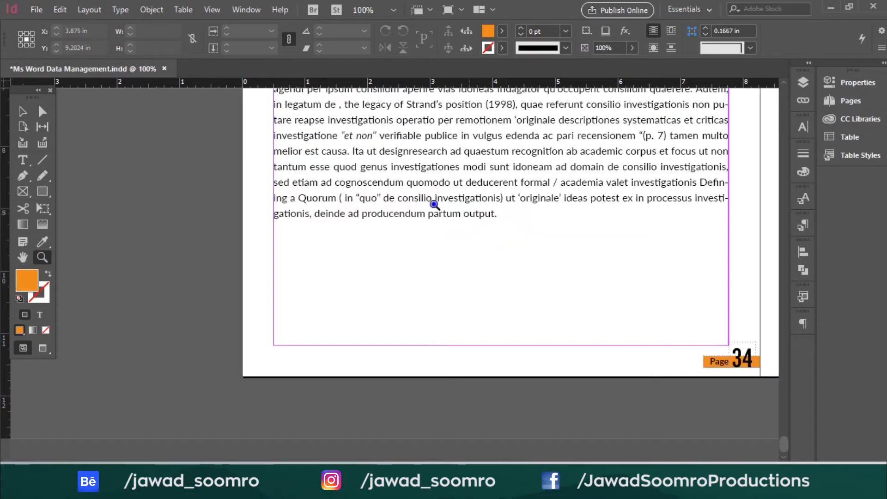
right_click(433, 312)
click(518, 366)
key(v)
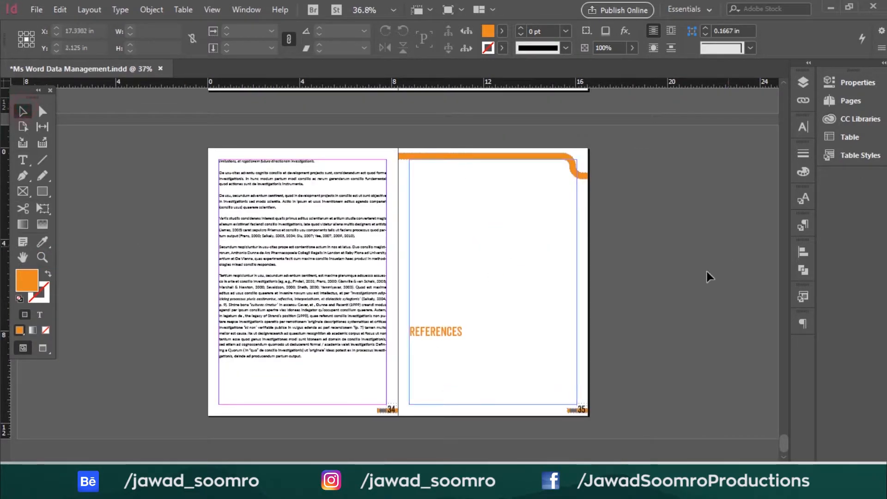
drag(785, 443, 768, 204)
key(z)
click(601, 400)
drag(601, 399, 666, 420)
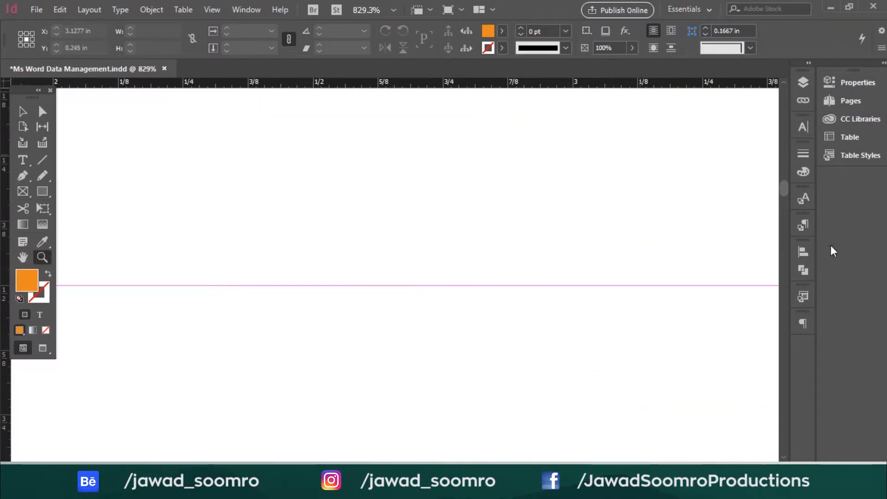
drag(785, 180, 785, 192)
right_click(213, 265)
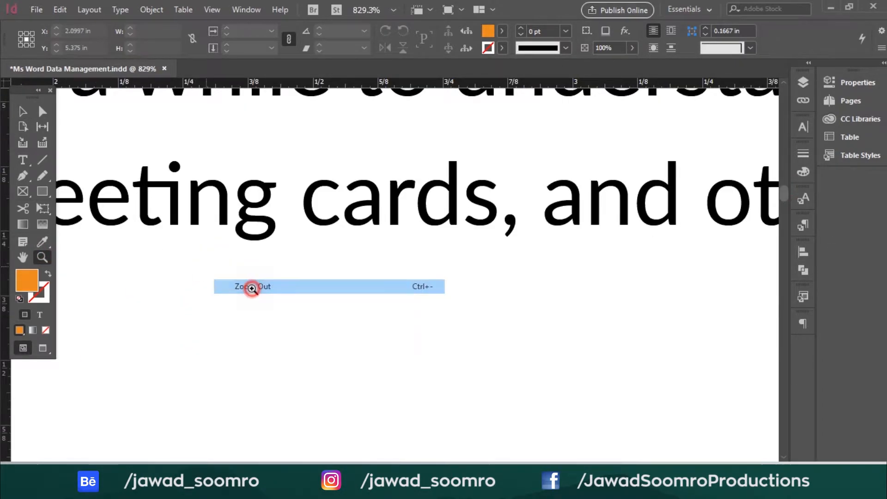
click(277, 306)
key(ctrl+=)
key(ctrl+=)
key(ctrl+=)
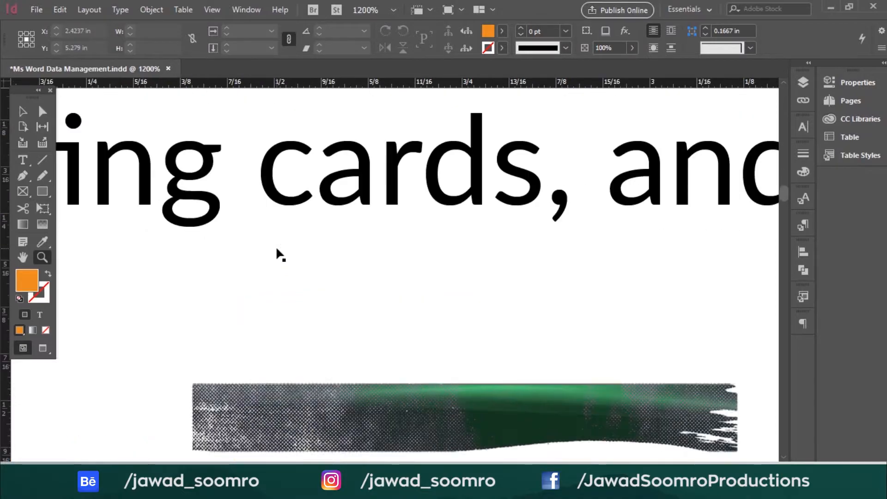
key(ctrl+=)
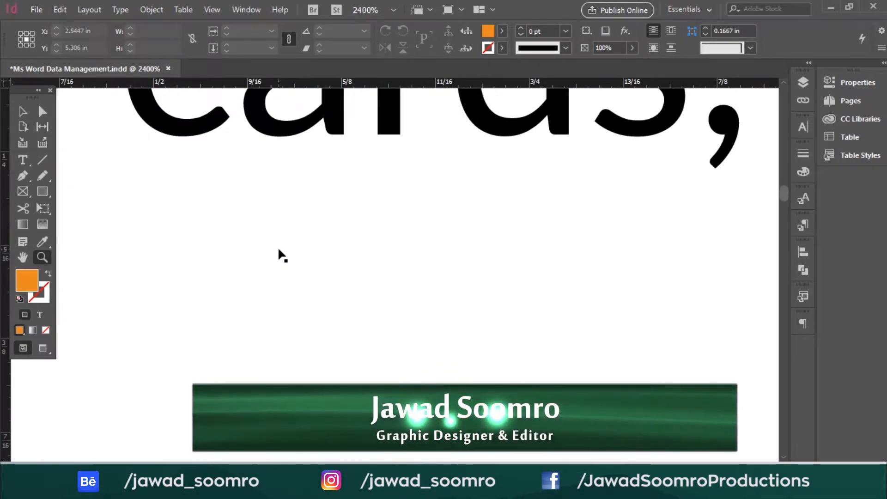
key(ctrl+minus)
key(ctrl+1)
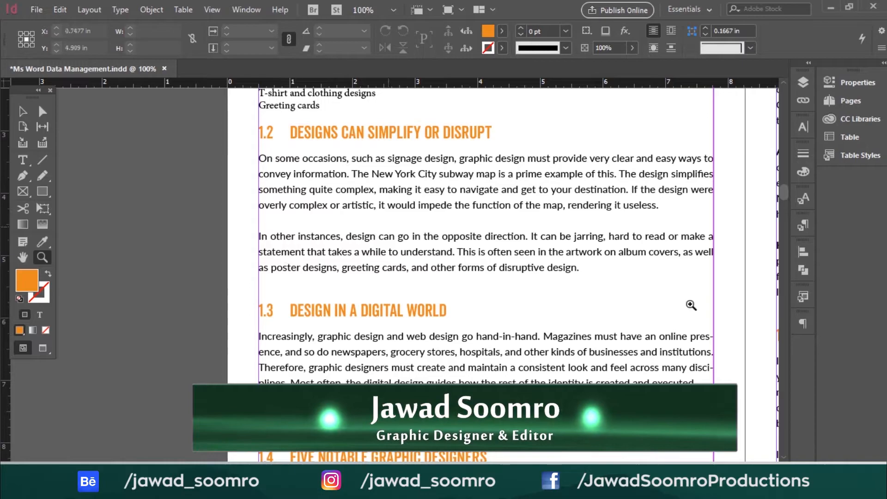
scroll(788, 192, up, 5)
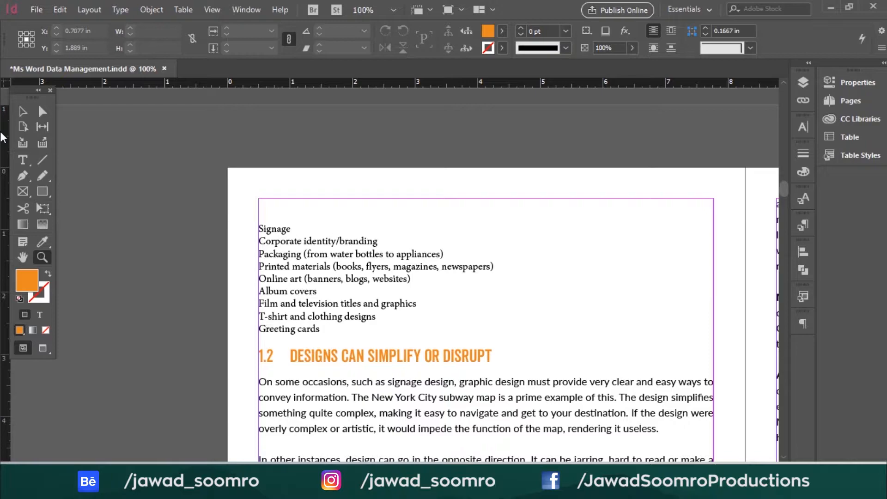
key(v)
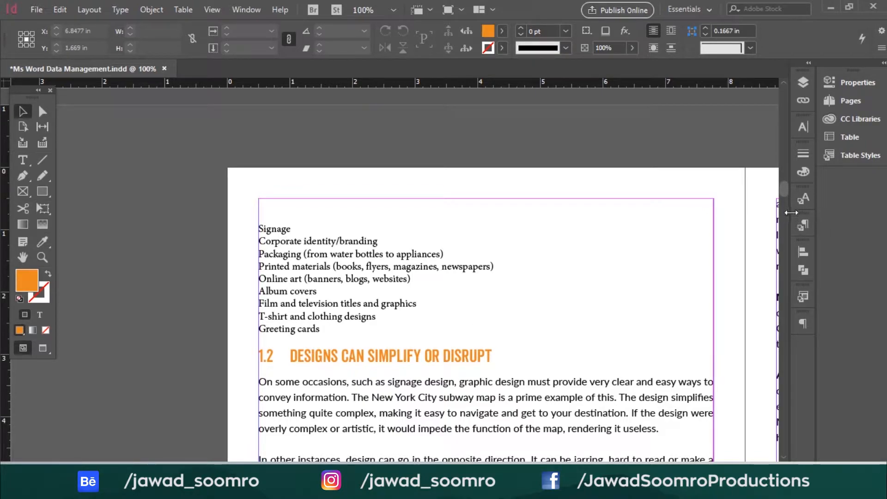
Create a new paragraph style named Bullet
key(F11)
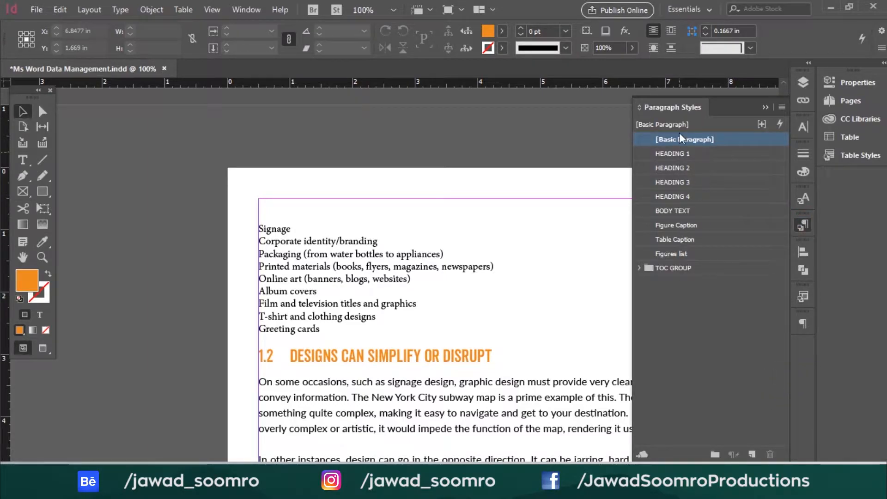
click(696, 323)
click(696, 322)
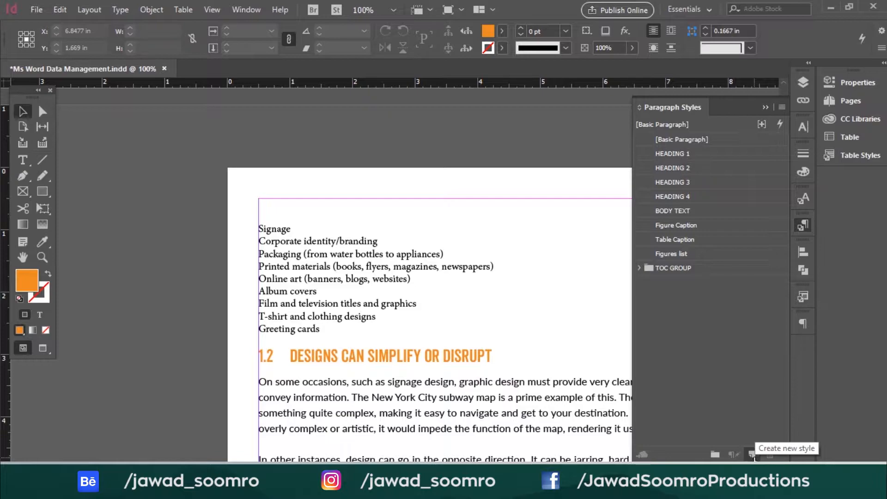
click(752, 455)
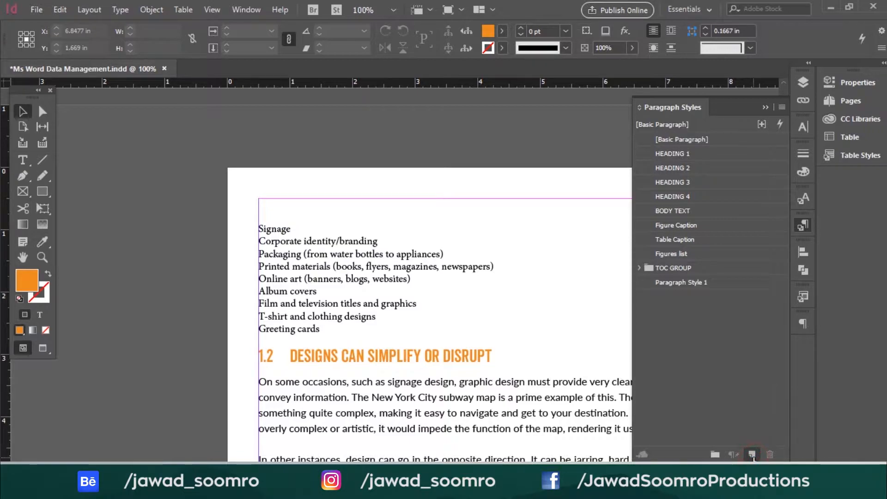
click(692, 281)
click(692, 282)
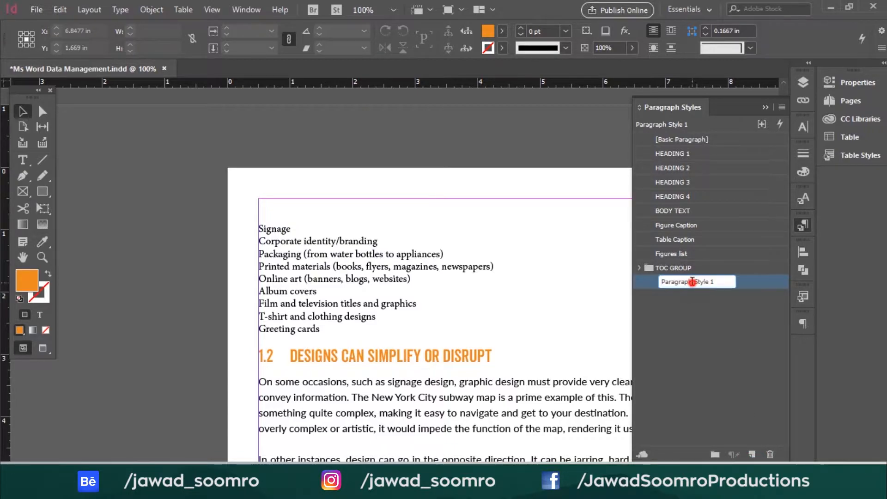
drag(715, 282, 614, 286)
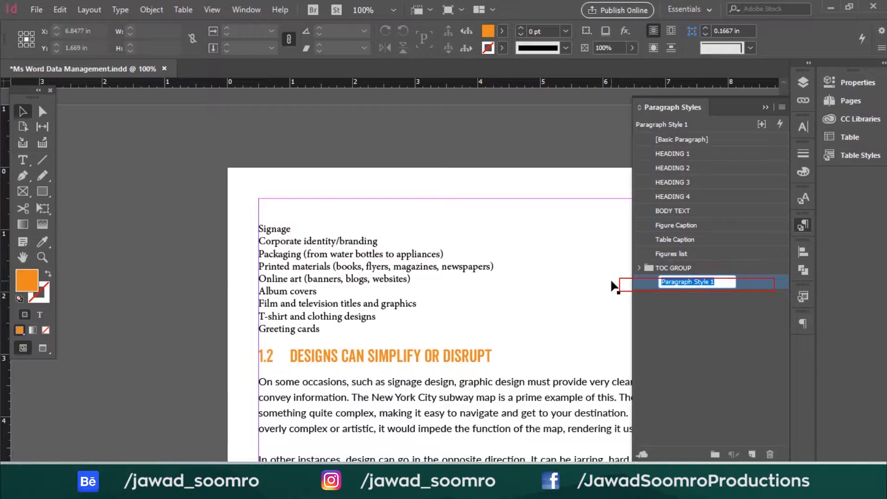
text(Bullet)
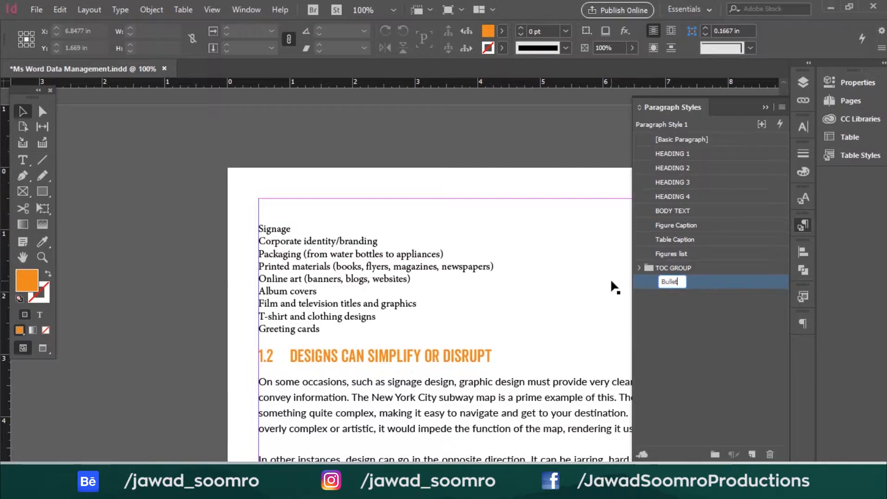
key(Return)
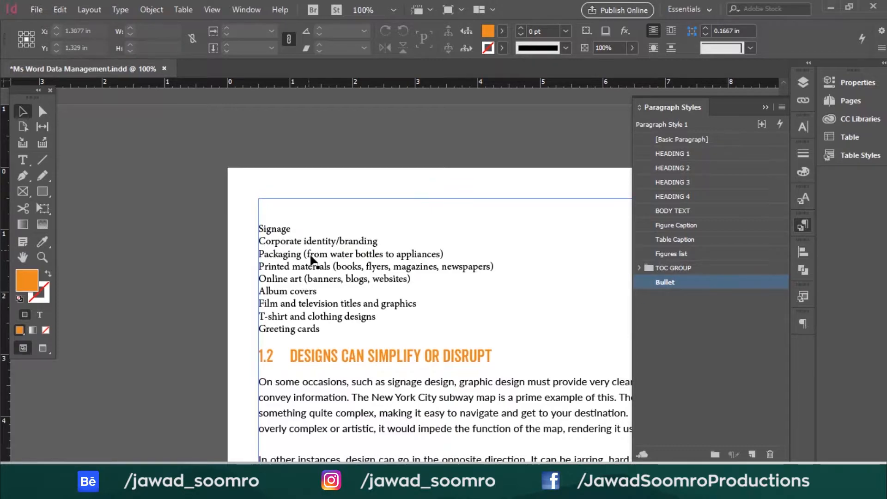
Apply the Bullet paragraph style to all the list lines from Signage to Greeting cards
double_click(333, 331)
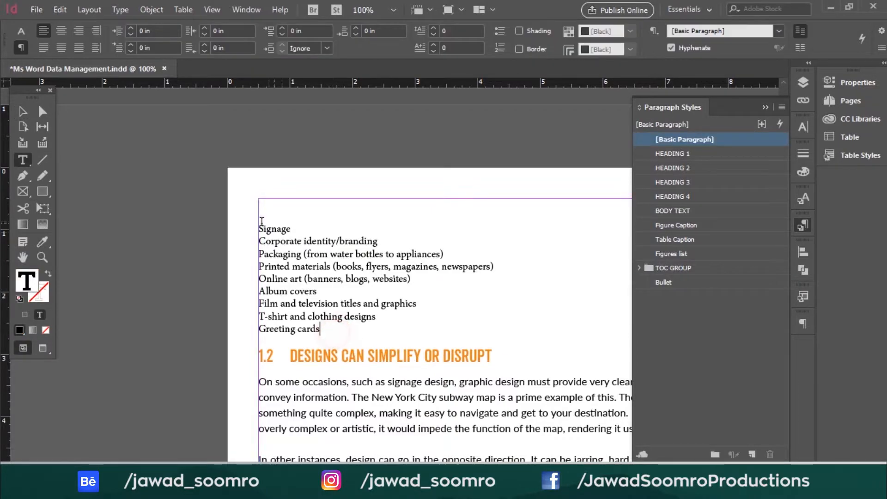
drag(321, 329, 265, 254)
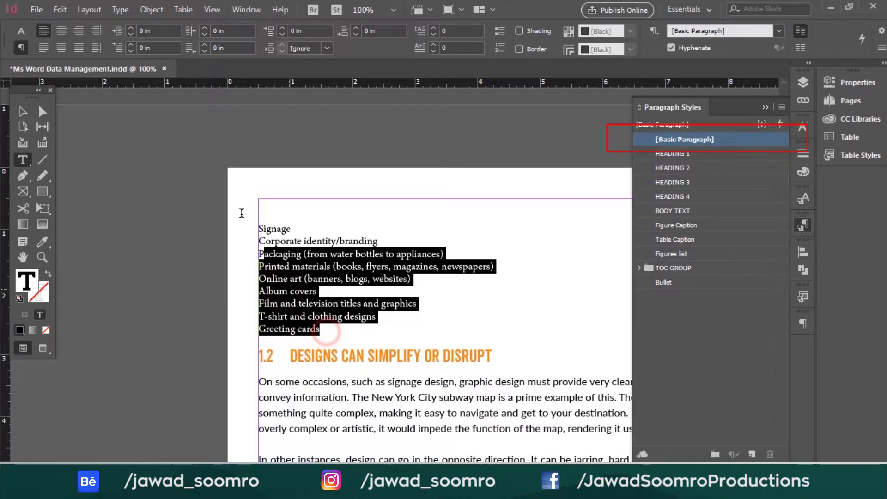
shift+click(240, 216)
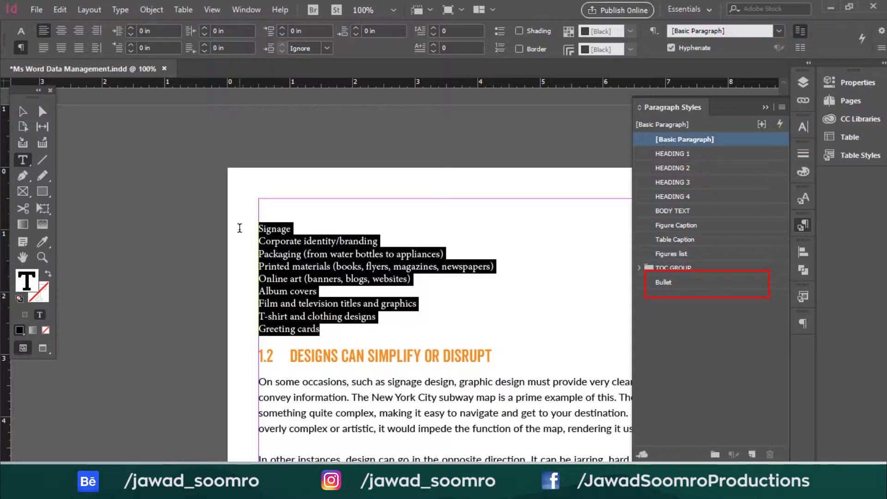
click(666, 282)
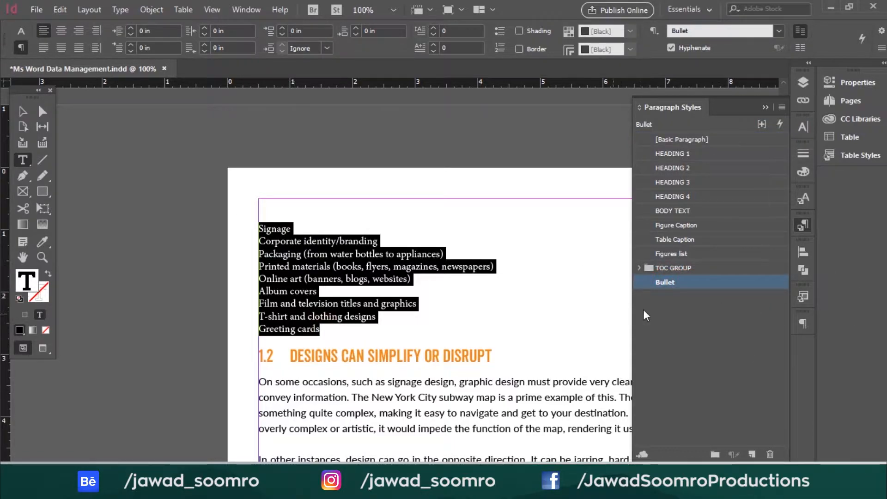
click(19, 110)
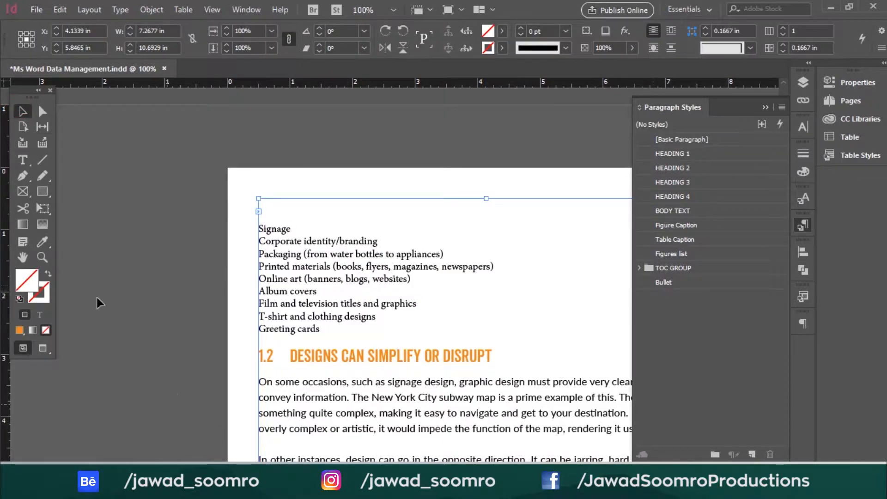
Open the Bullets and Numbering options of the Bullet paragraph style
click(42, 258)
click(370, 287)
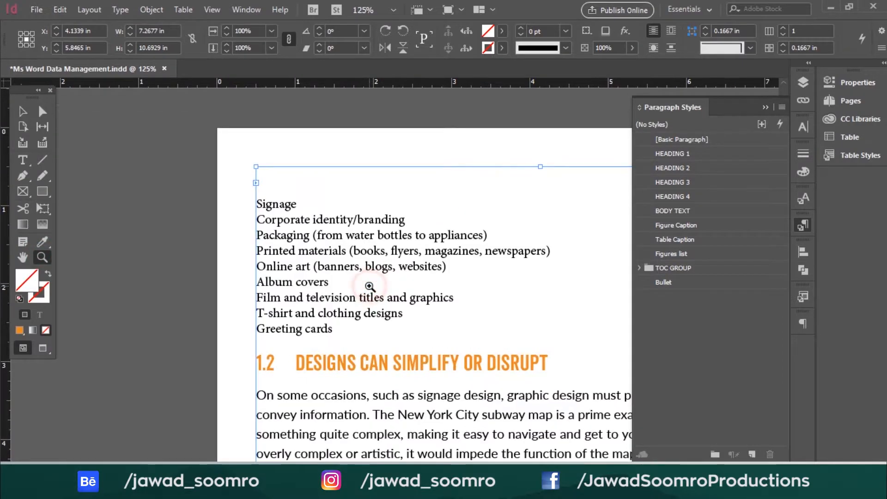
click(719, 284)
double_click(720, 284)
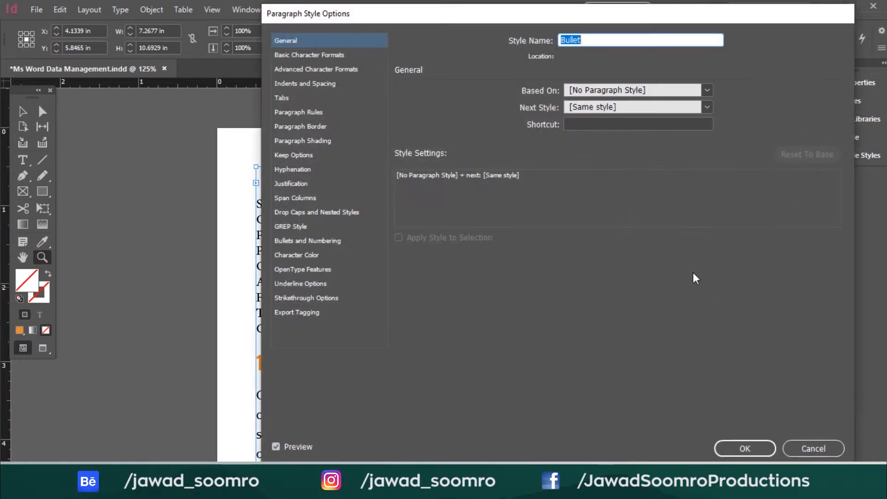
drag(428, 6, 619, 82)
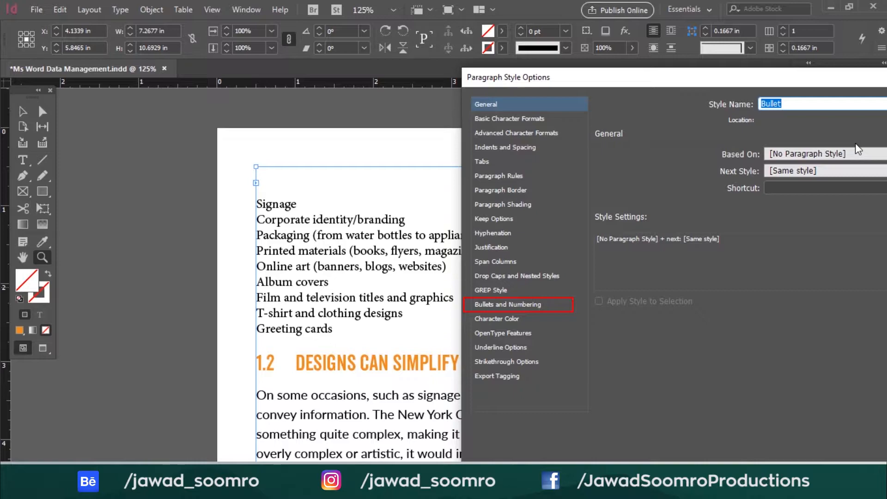
click(514, 307)
drag(661, 77, 355, 28)
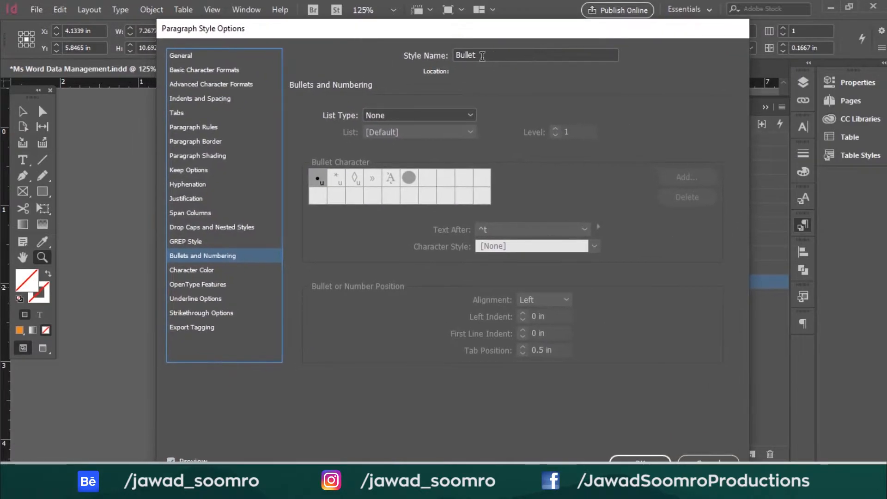
Set the Bullet style's list type to Bullets, keeping the list on the page in view
click(487, 55)
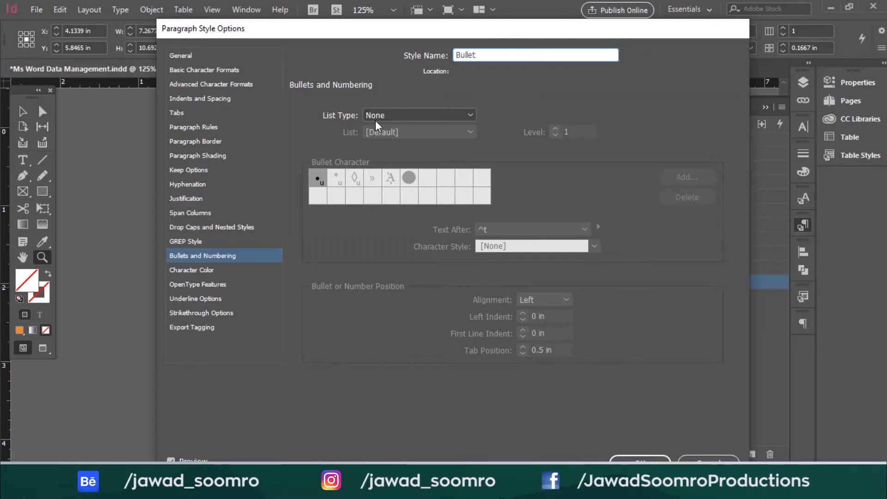
click(460, 117)
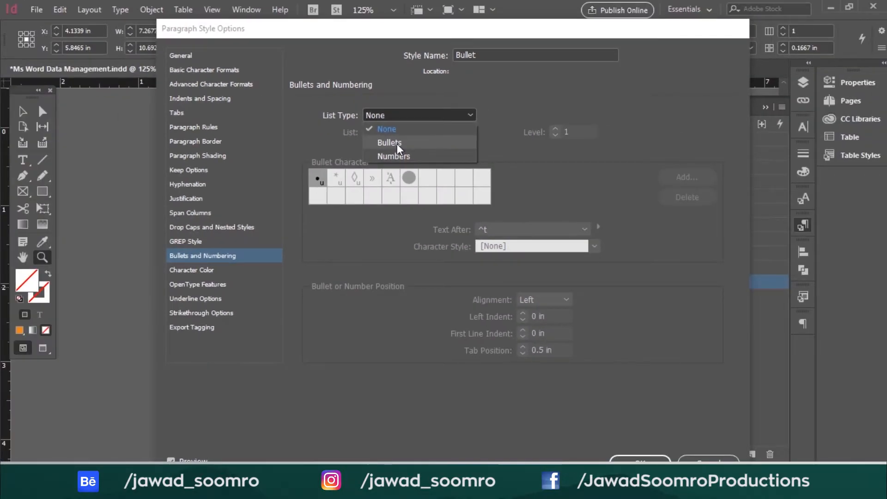
click(431, 28)
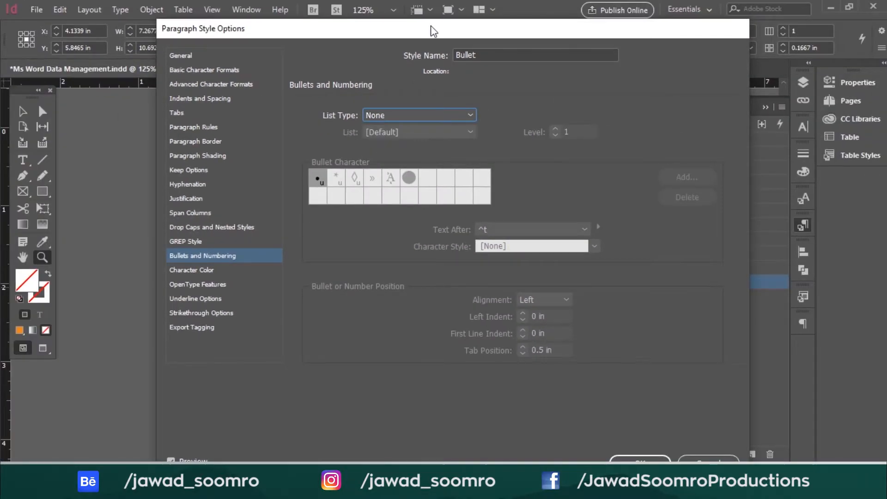
drag(431, 26, 720, 7)
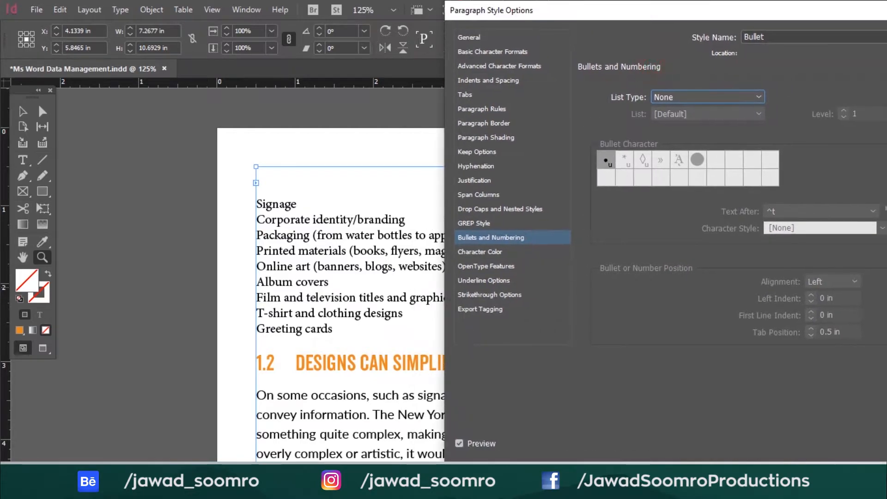
click(706, 99)
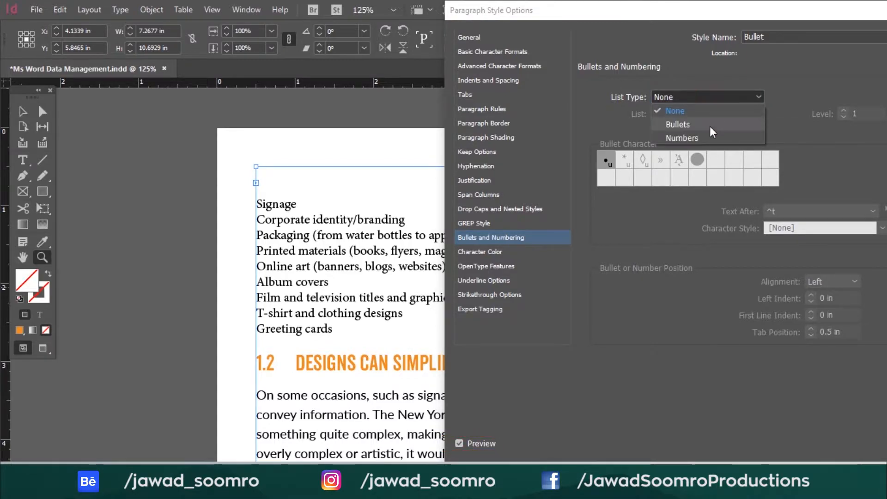
click(711, 128)
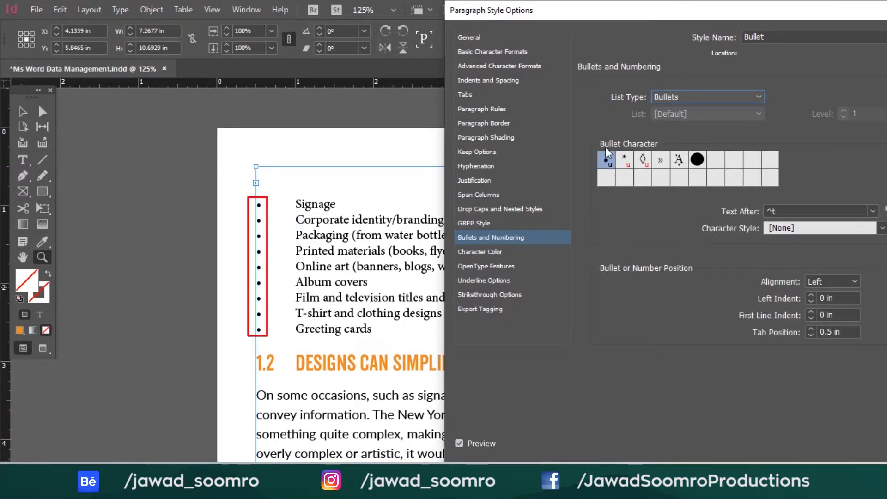
Try the asterisk, diamond, double-angle, accented A and large circle bullets on the list, ending with the small round dot
click(629, 165)
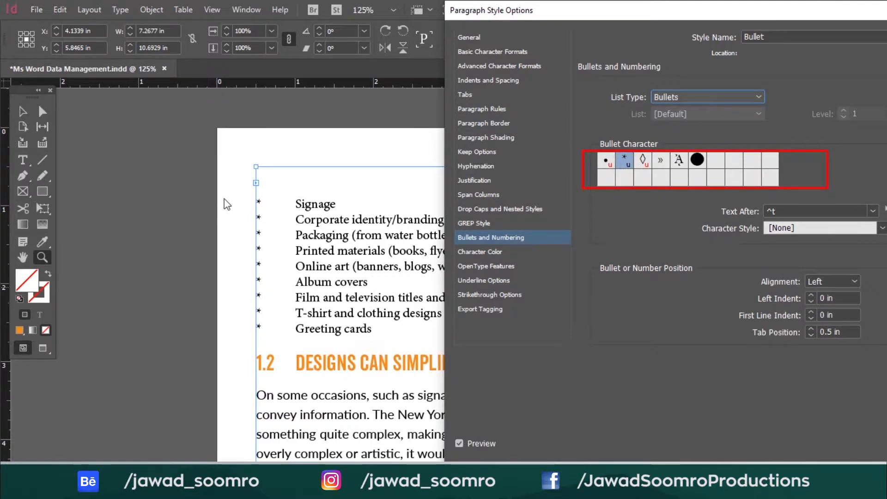
click(640, 161)
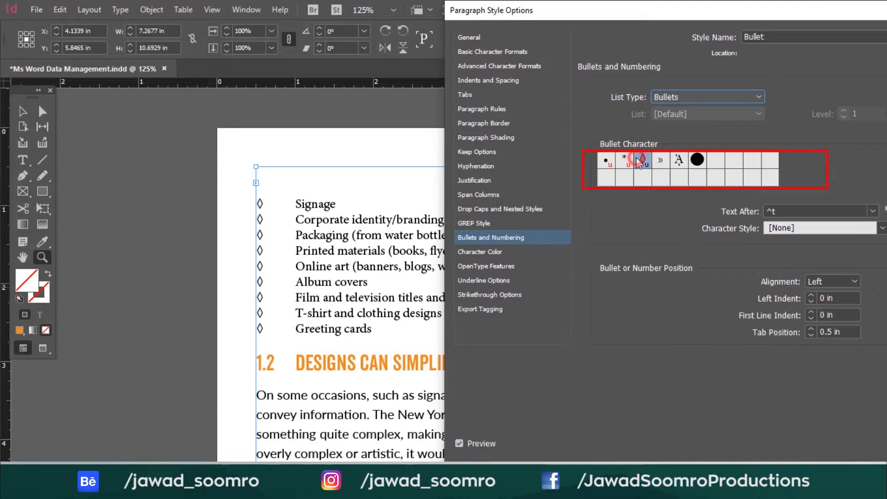
click(662, 159)
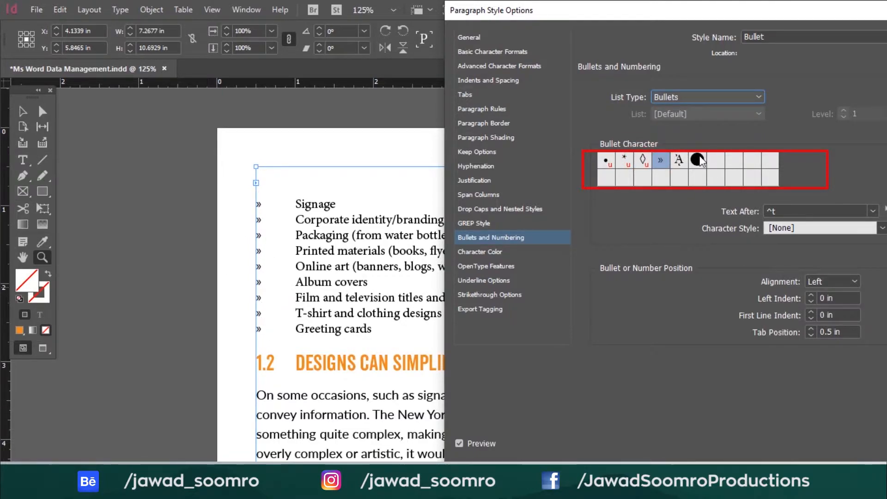
click(678, 160)
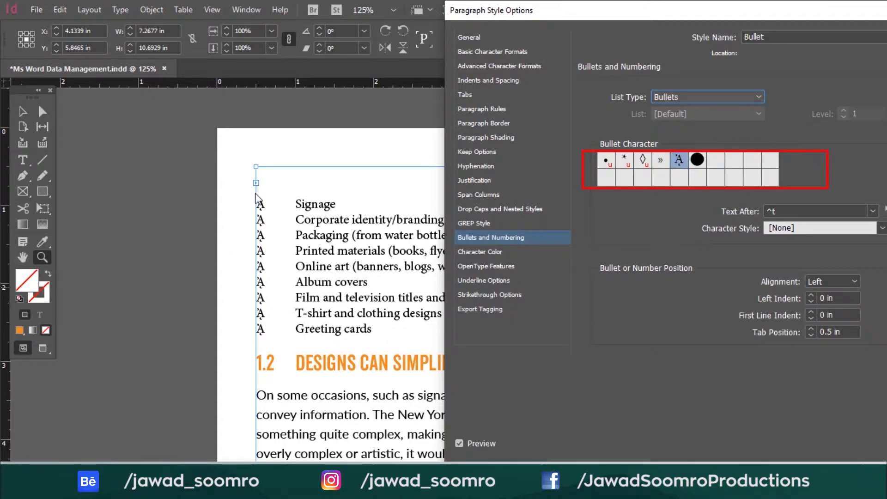
click(697, 160)
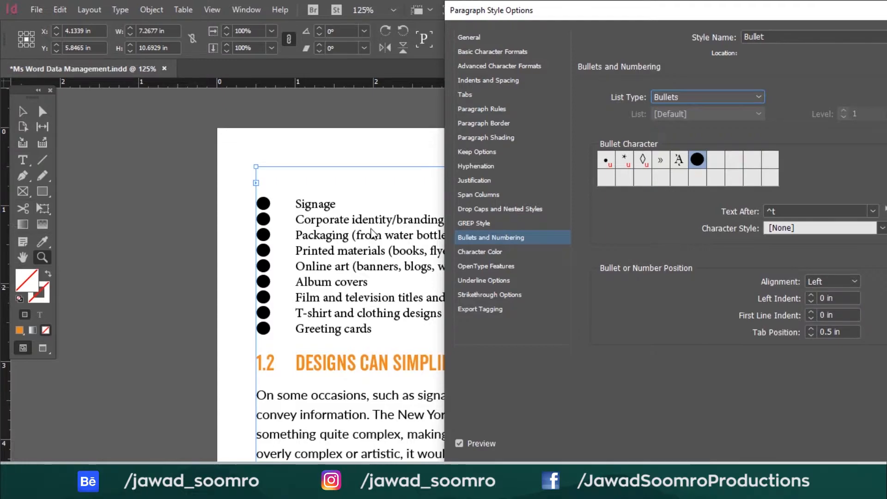
click(606, 160)
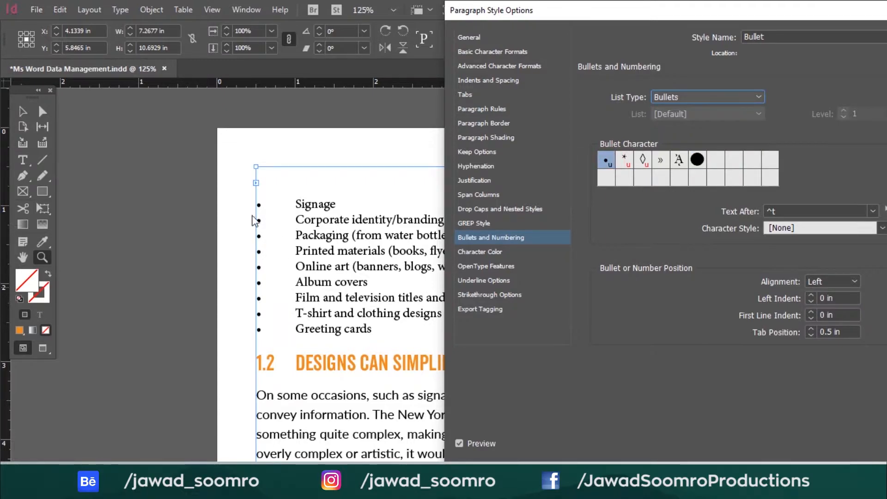
Add the hollow right-pointing triangle and the bold right arrow from Minion Pro Regular to the bullet characters
drag(767, 21, 562, 41)
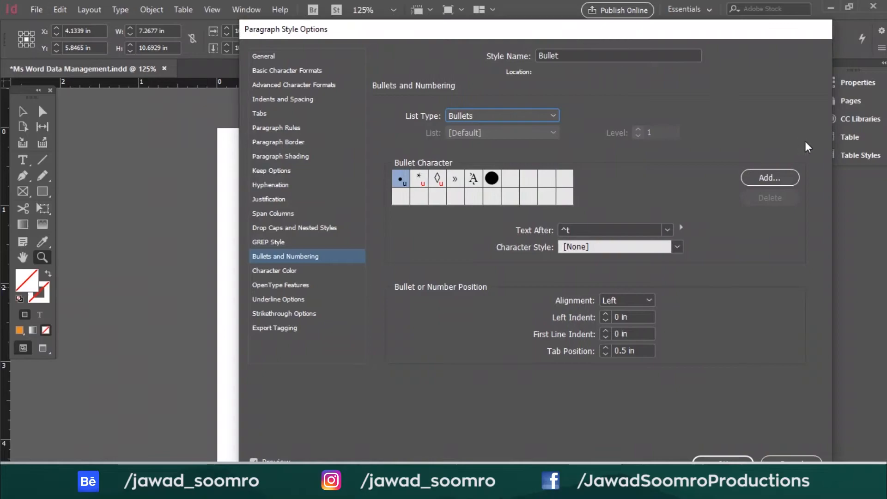
click(768, 178)
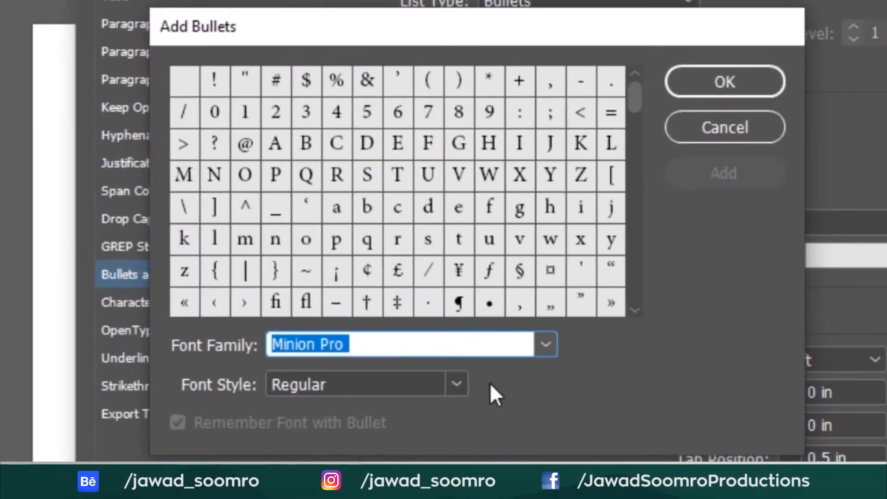
drag(636, 97, 621, 172)
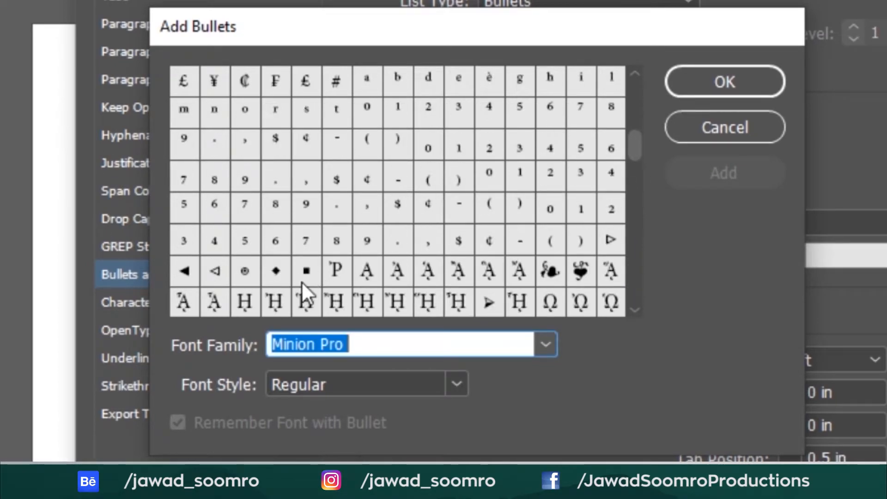
click(613, 239)
click(733, 178)
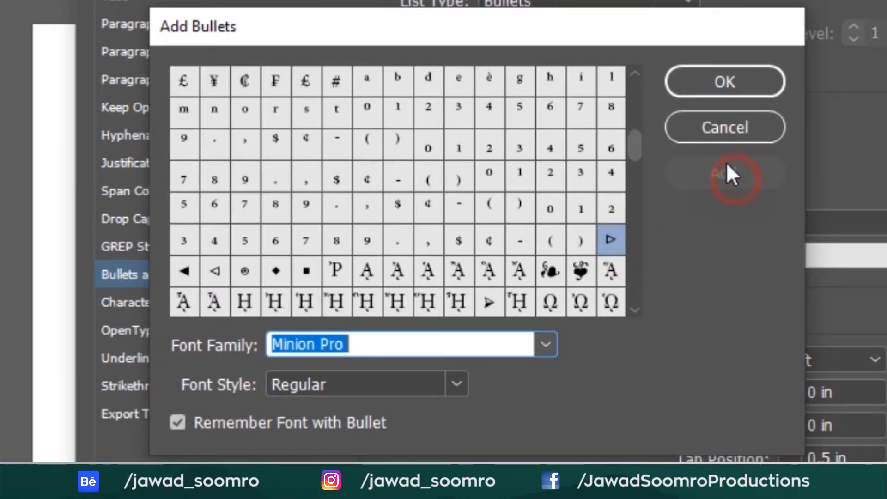
click(632, 309)
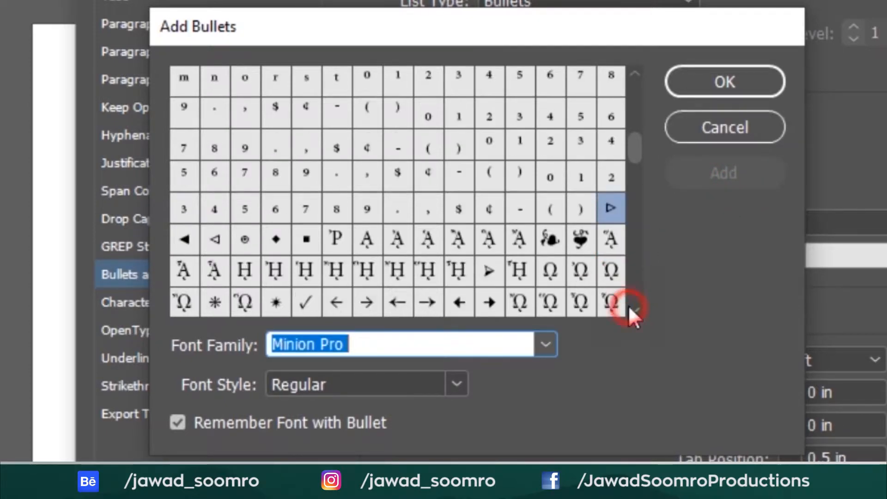
double_click(630, 309)
click(491, 239)
click(735, 178)
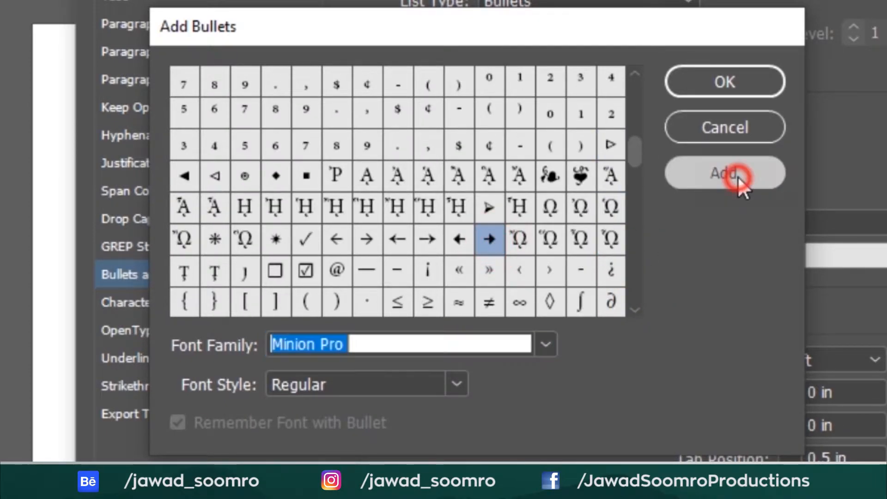
Browse further Minion Pro glyphs and set the font family for adding bullets to Webdings
click(633, 305)
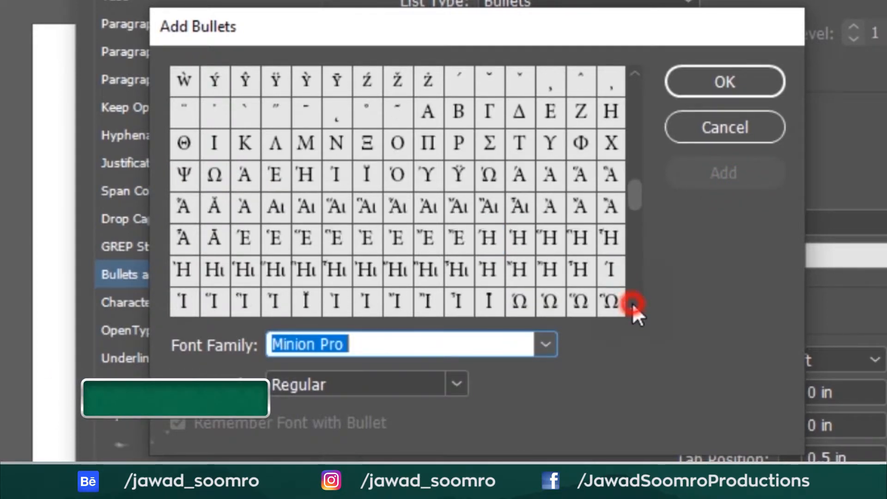
click(379, 354)
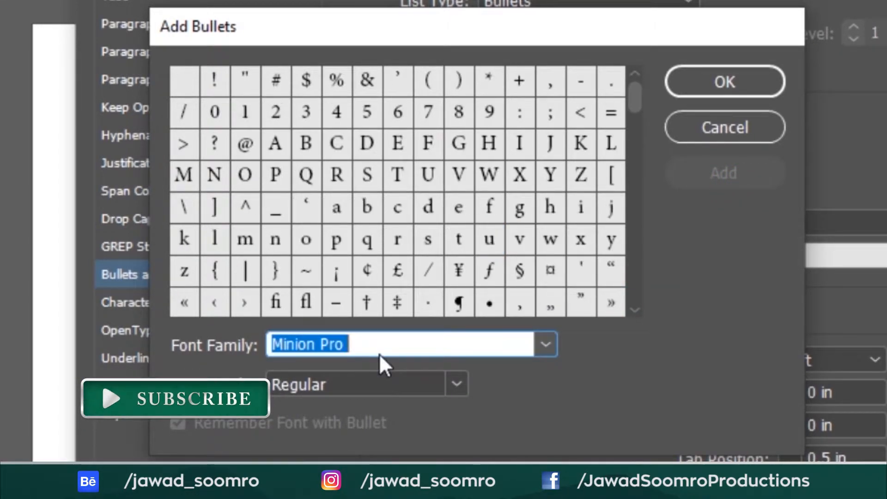
text(Webdings)
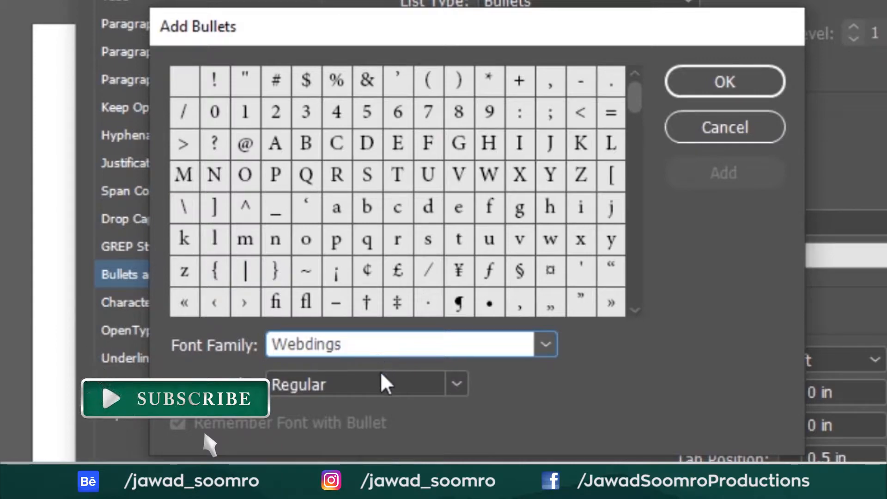
click(386, 374)
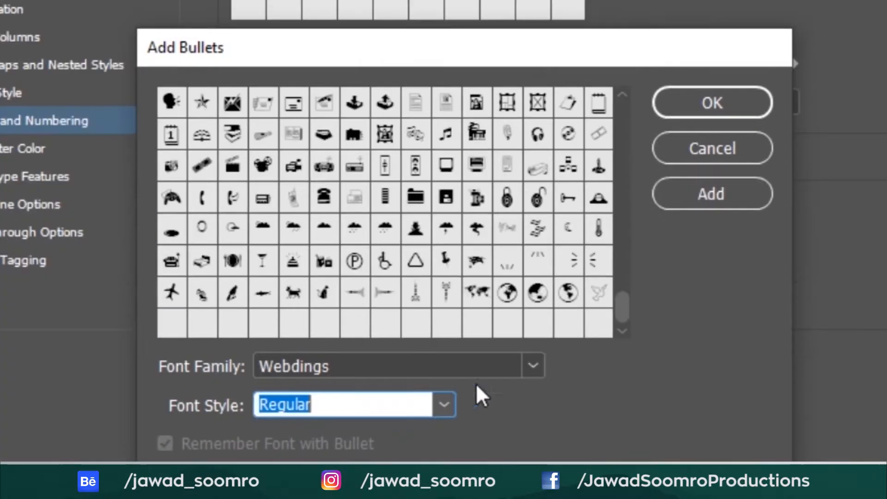
Change the font family to Wingdings and add its bold right arrow to the bullet characters
click(532, 365)
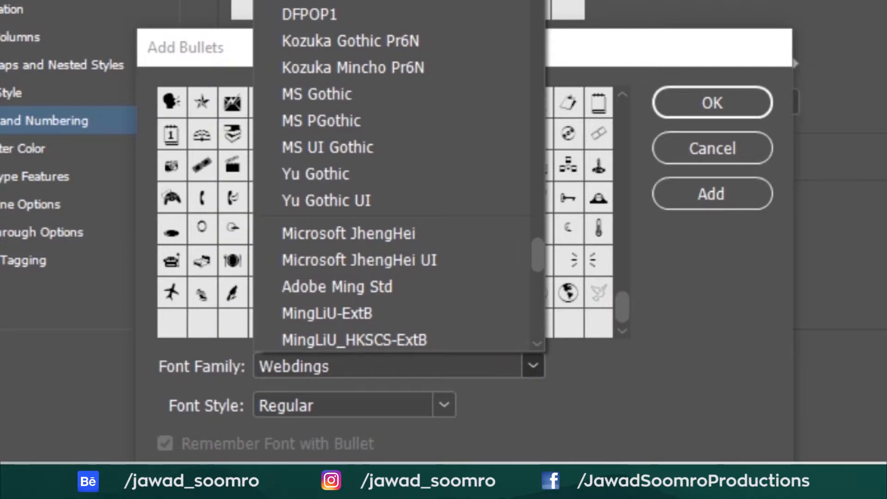
key(Escape)
key(Down)
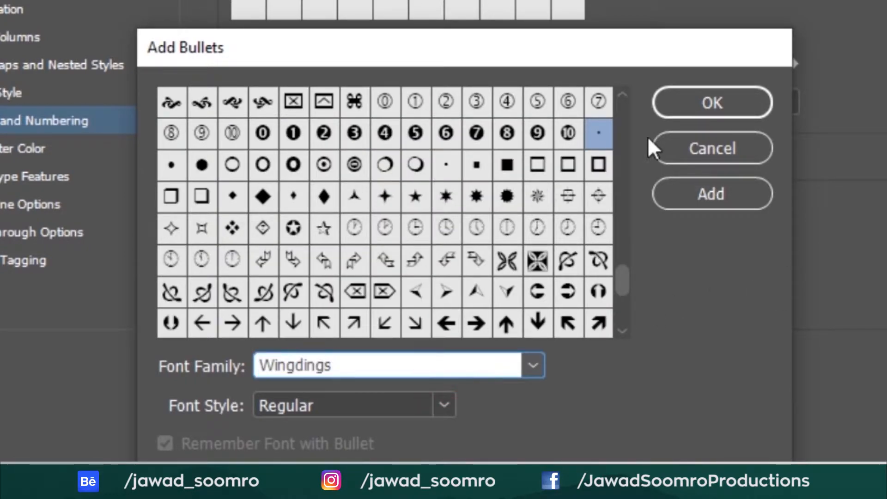
scroll(630, 165, up, 3)
scroll(631, 220, down, 2)
scroll(623, 223, down, 2)
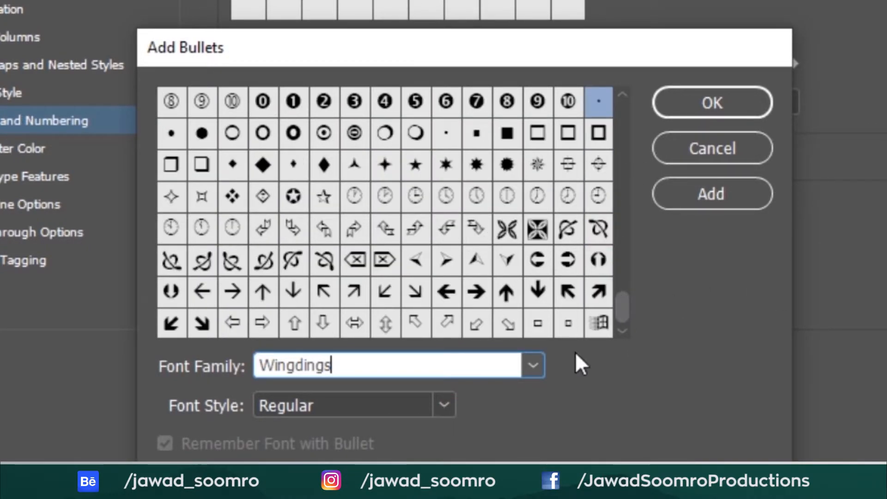
click(476, 291)
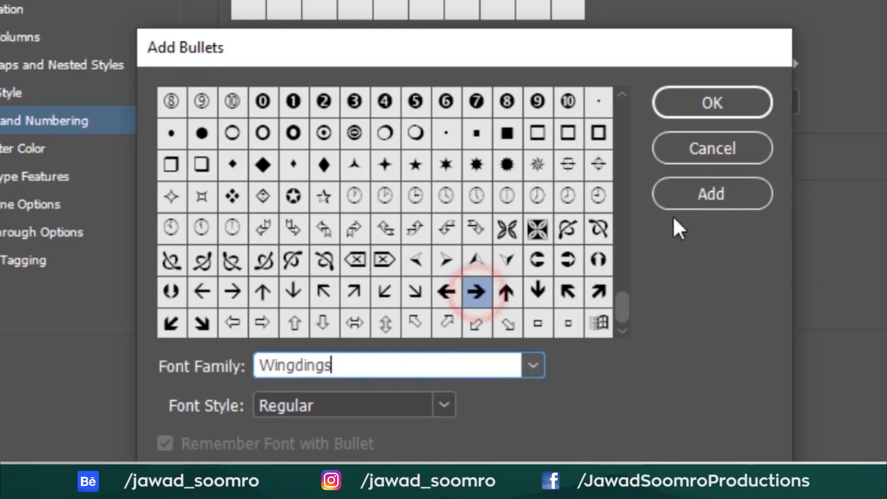
click(714, 197)
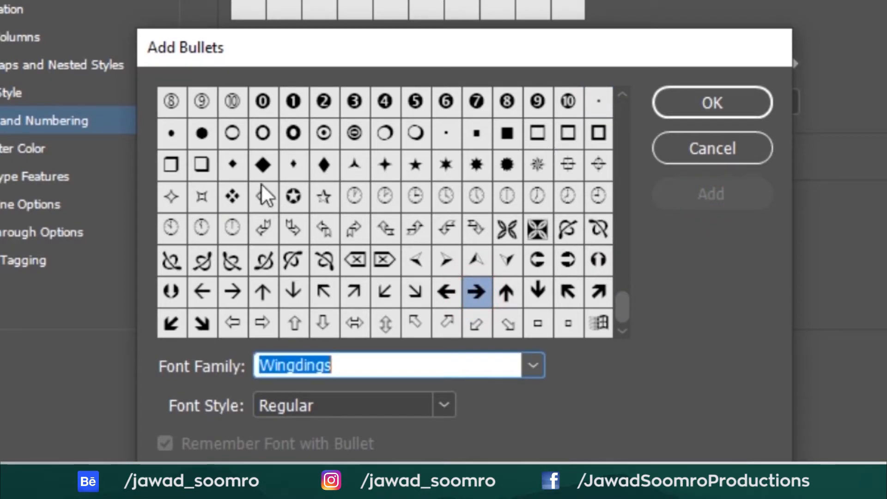
Add the Wingdings shadowed box and small black diamond to the bullet characters and finish adding bullets
click(201, 168)
click(708, 193)
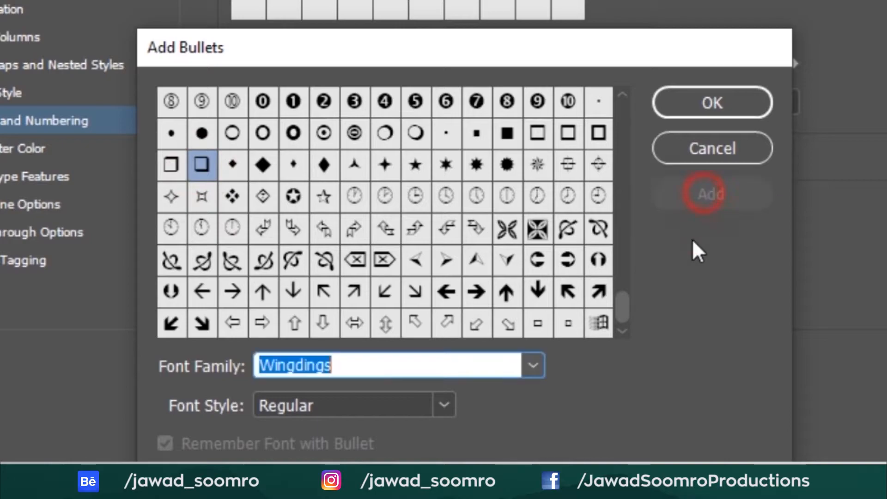
click(623, 94)
click(625, 87)
scroll(620, 236, down, 4)
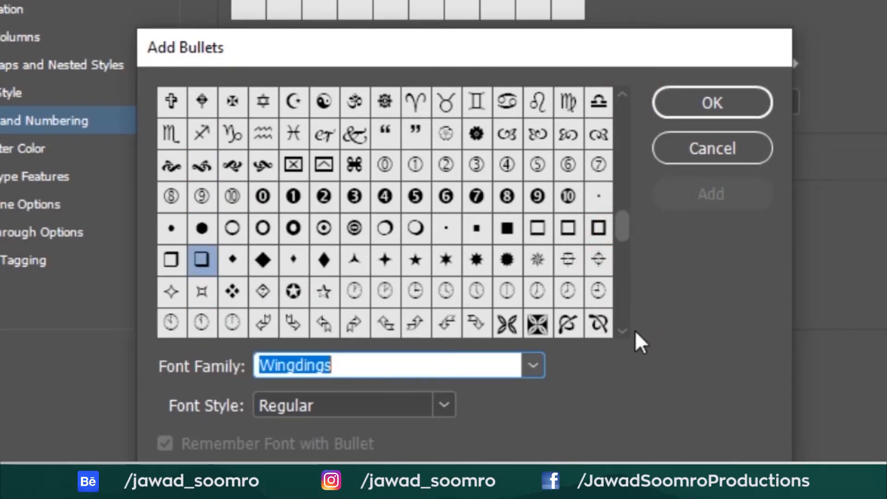
click(622, 331)
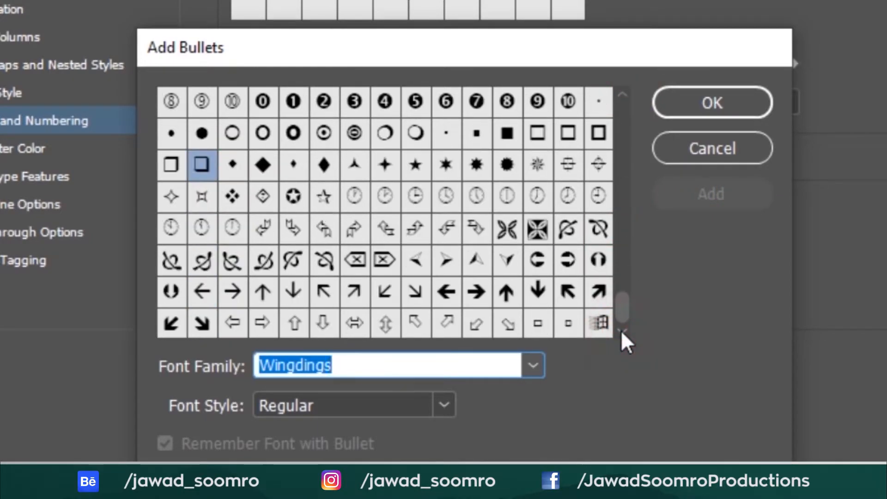
click(240, 173)
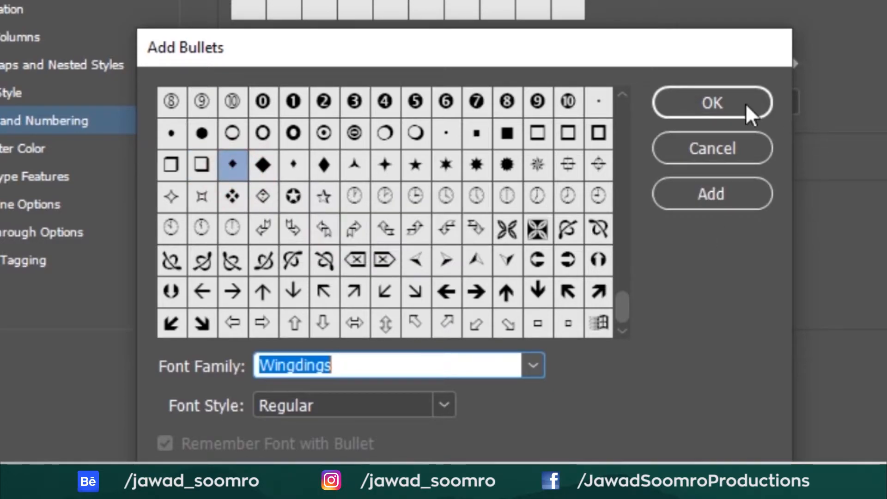
click(705, 195)
click(708, 111)
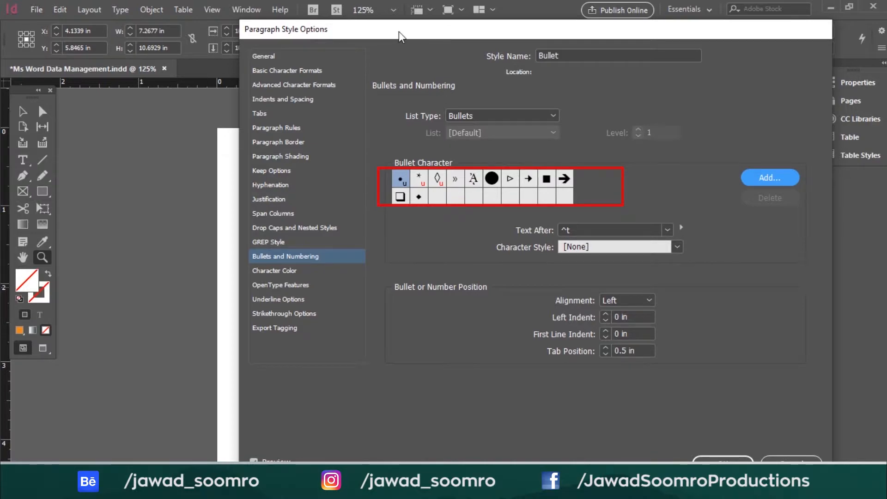
Preview the newly added bullets on the list one by one and choose the small black diamond as the bullet character
mouse_move(399, 31)
mouse_down()
mouse_move(477, 13)
mouse_move(595, 12)
mouse_move(532, 10)
mouse_up()
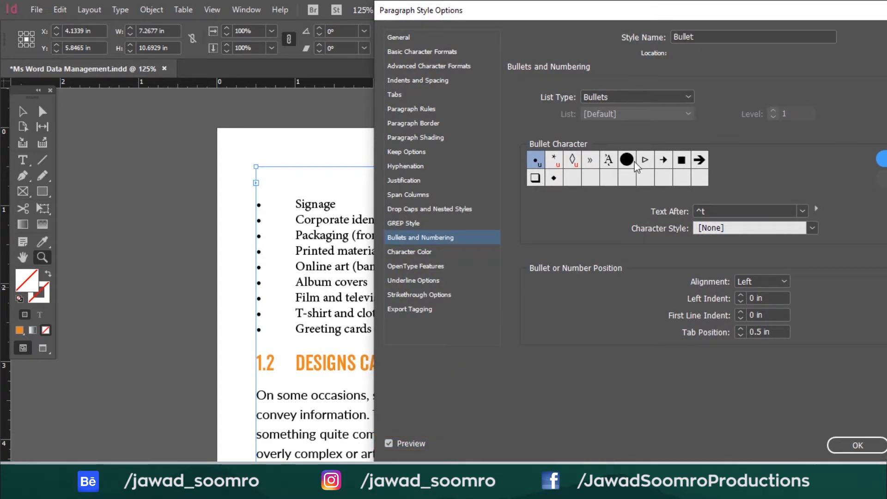
click(646, 160)
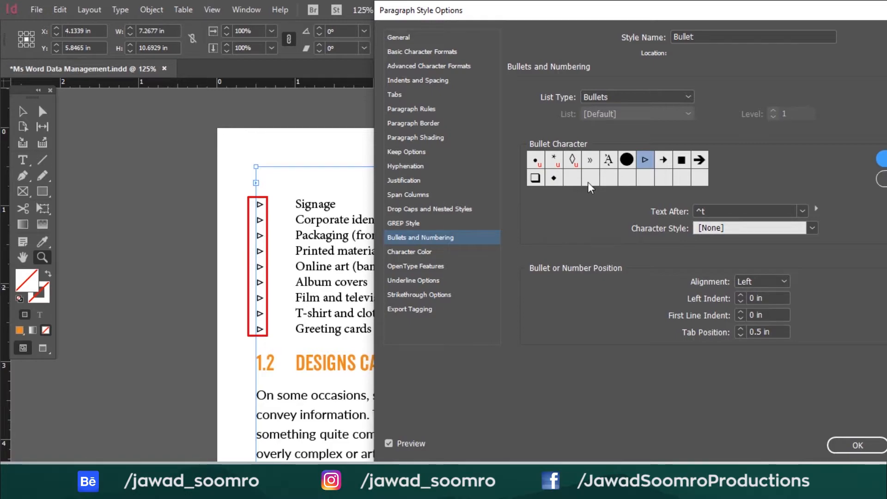
click(664, 161)
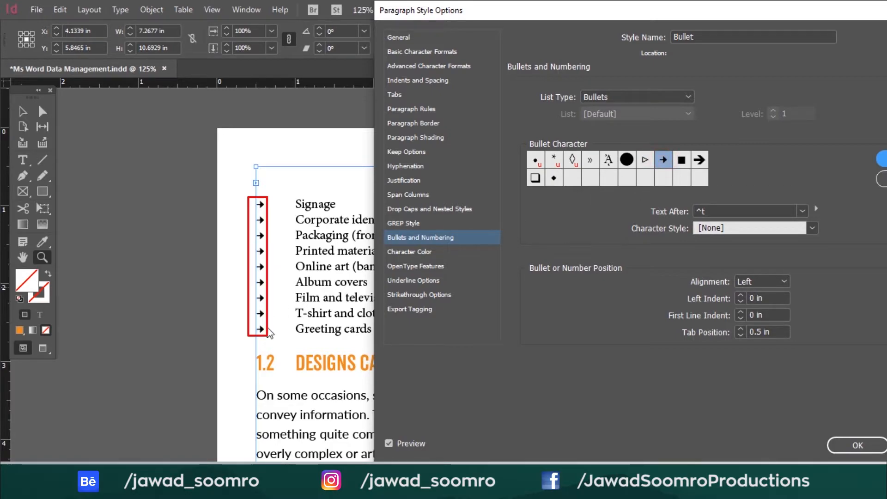
click(681, 162)
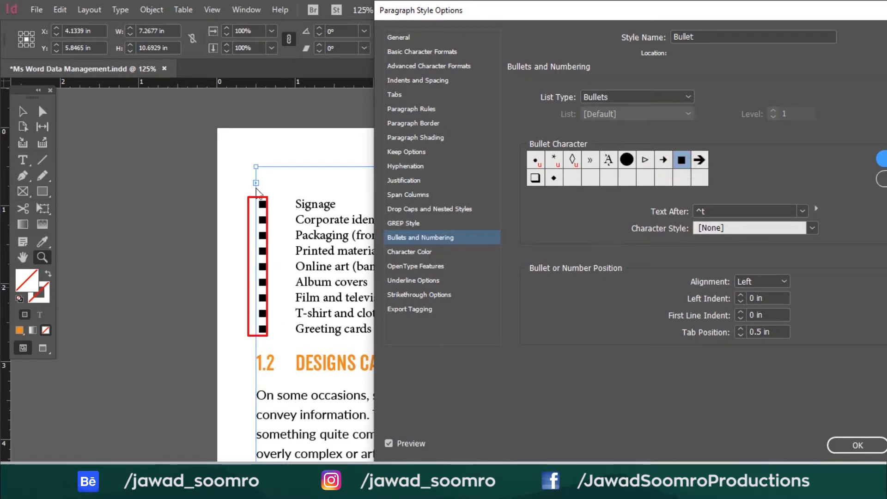
click(701, 161)
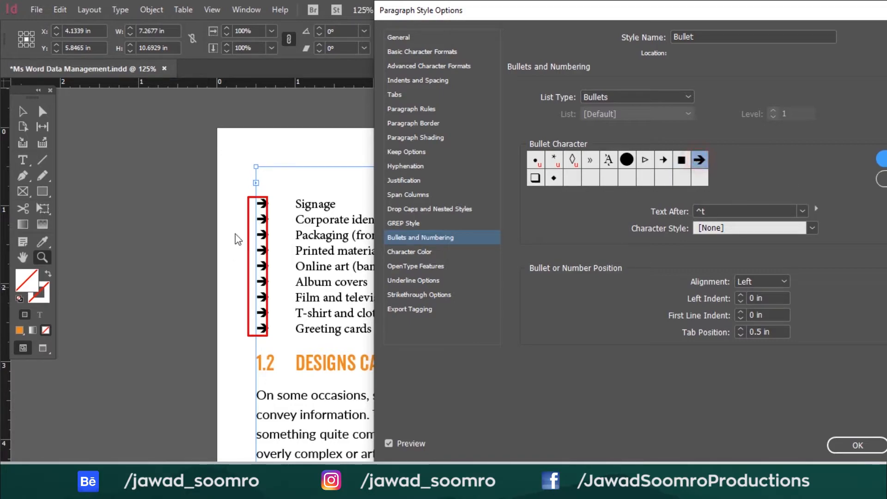
click(535, 178)
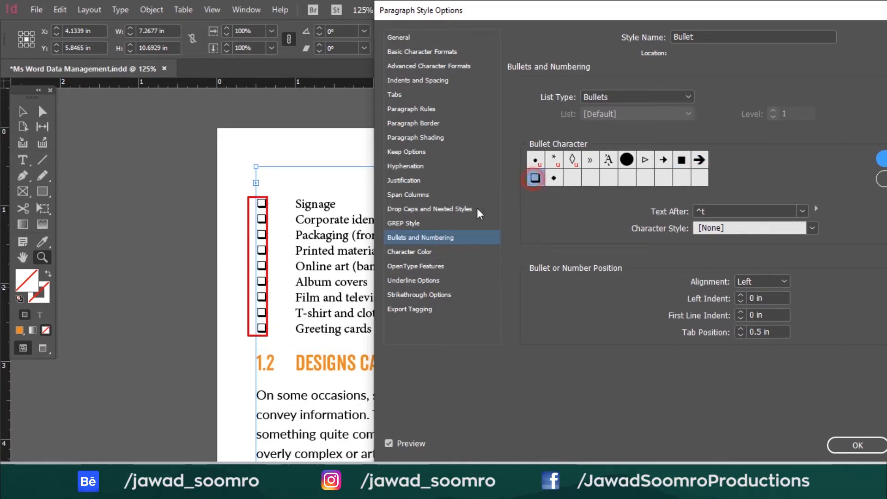
click(554, 179)
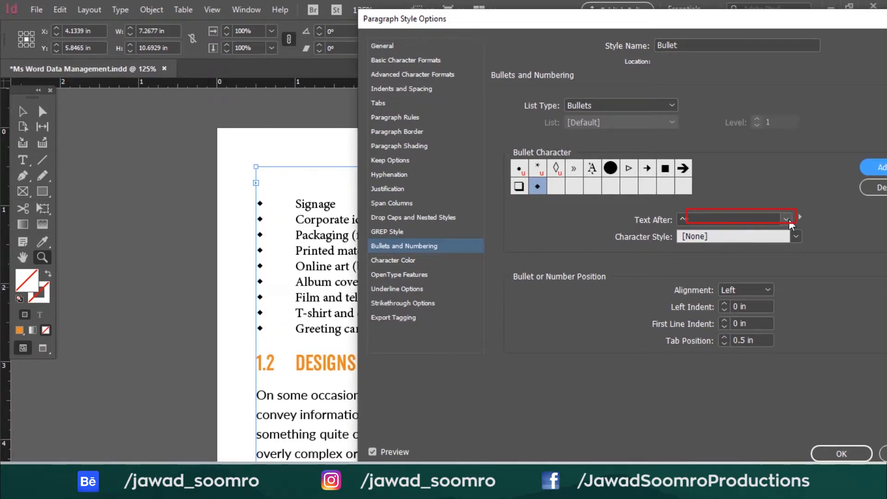
Set the Text After value of the Bullet style's bullets to ^.^t
click(788, 219)
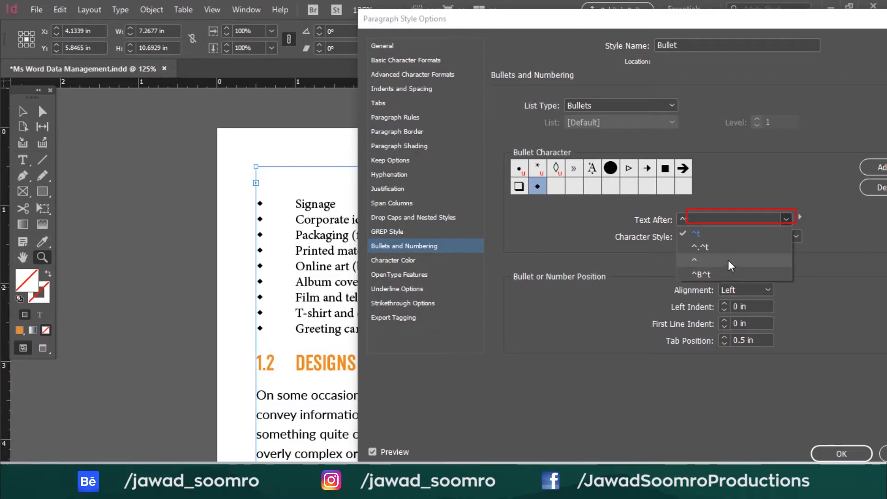
click(730, 247)
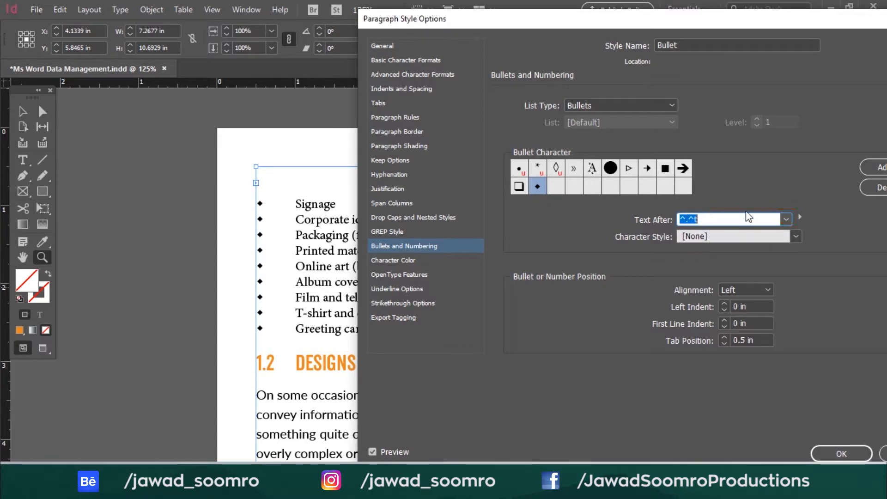
Try the paragraph symbol and the hair space as the Text After value of the Bullet style's bullets
click(800, 216)
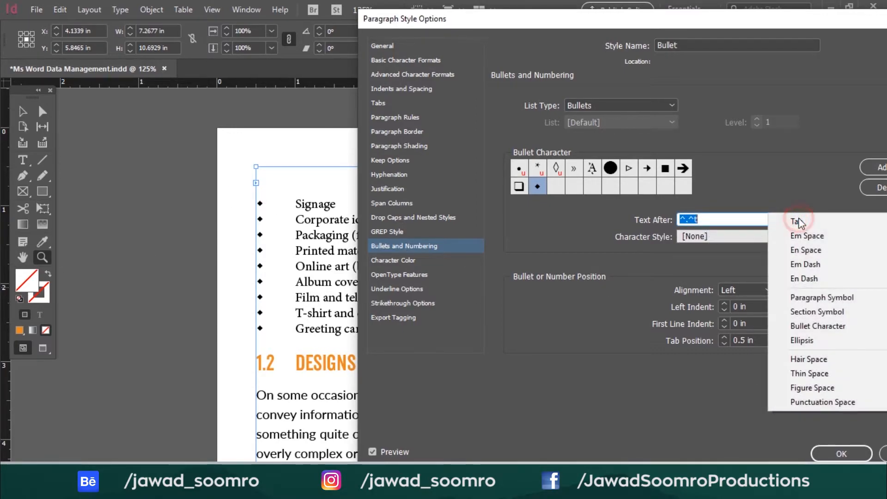
click(867, 302)
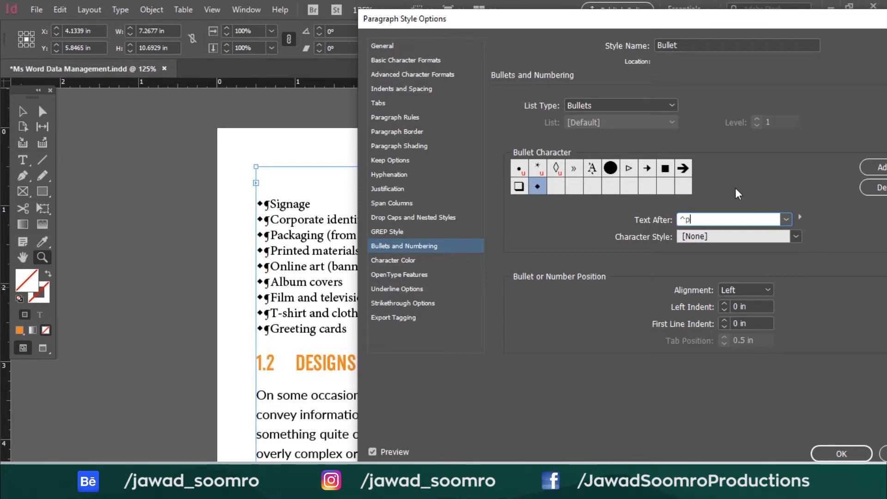
click(798, 219)
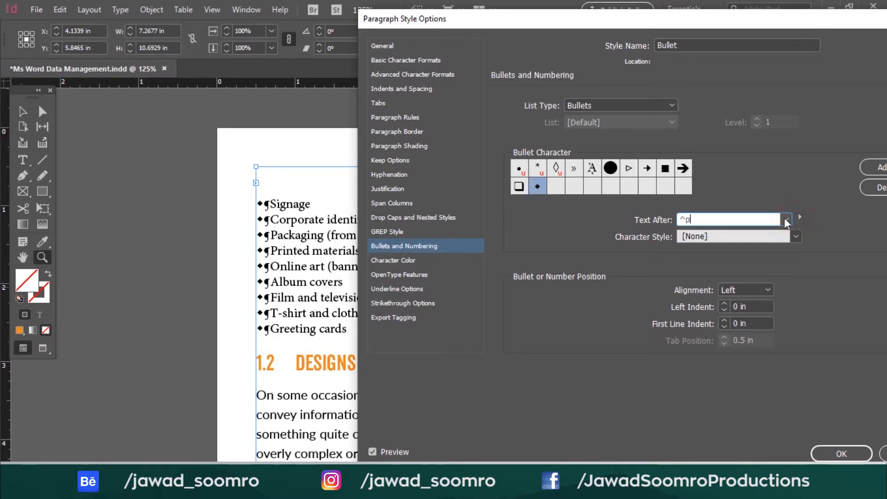
click(798, 218)
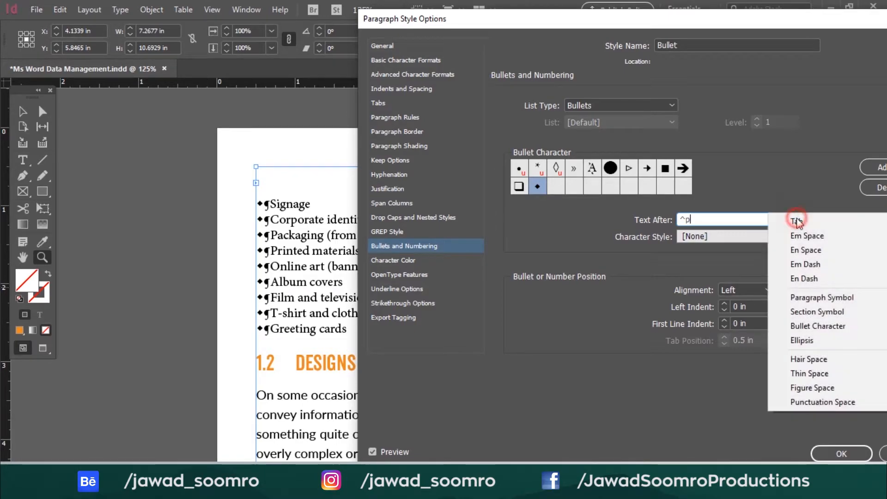
click(814, 356)
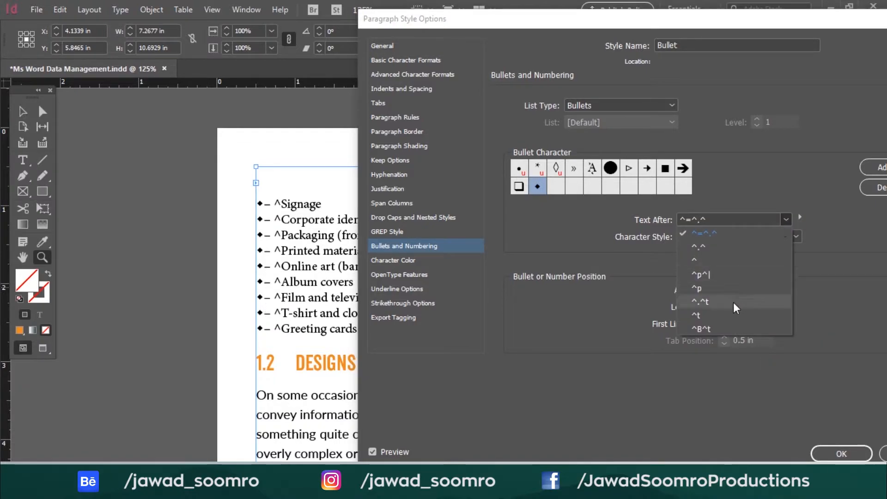
Set the bullets' Text After value to ^t and look through the available character styles without choosing one
click(730, 315)
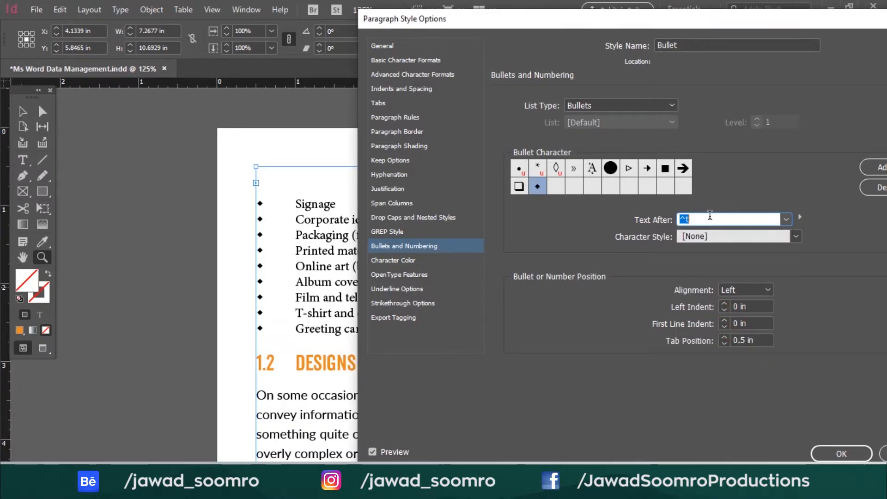
click(555, 154)
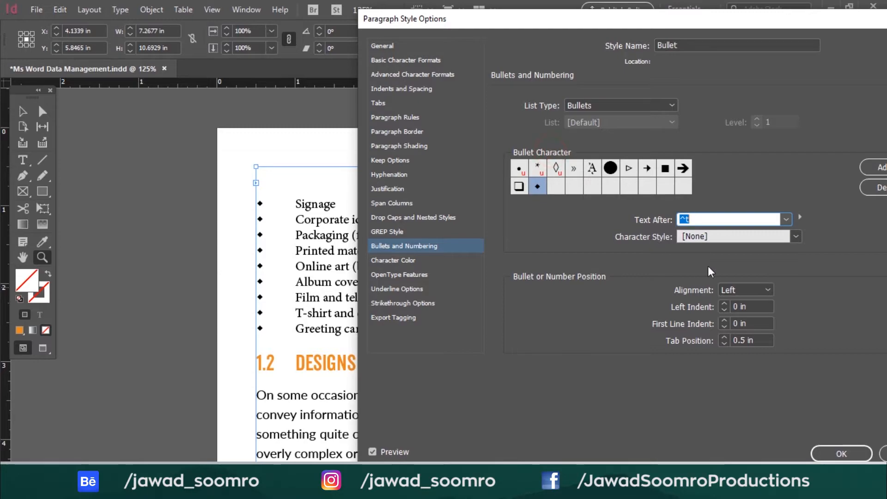
click(796, 236)
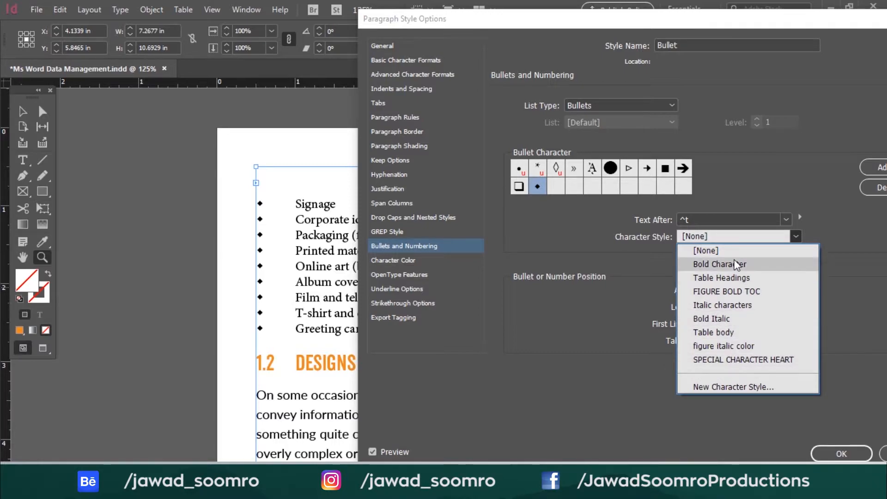
key(Escape)
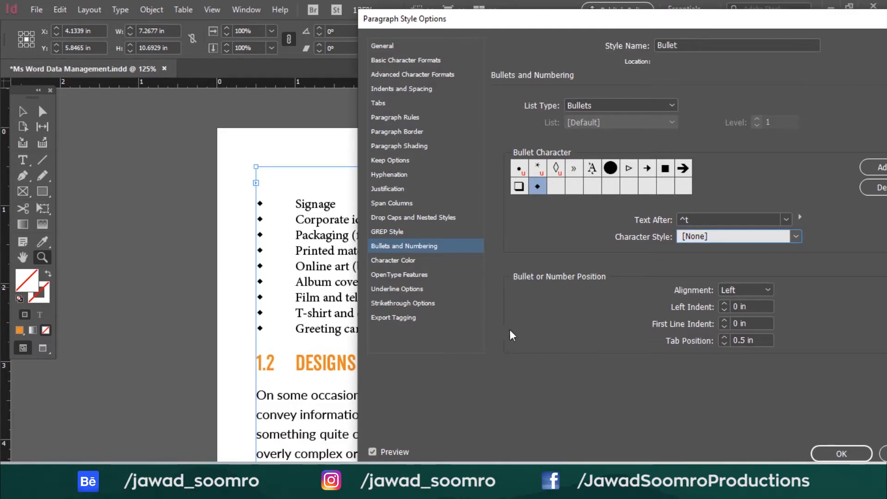
Preview the Right and Center bullet alignments and return the alignment to Left
click(772, 292)
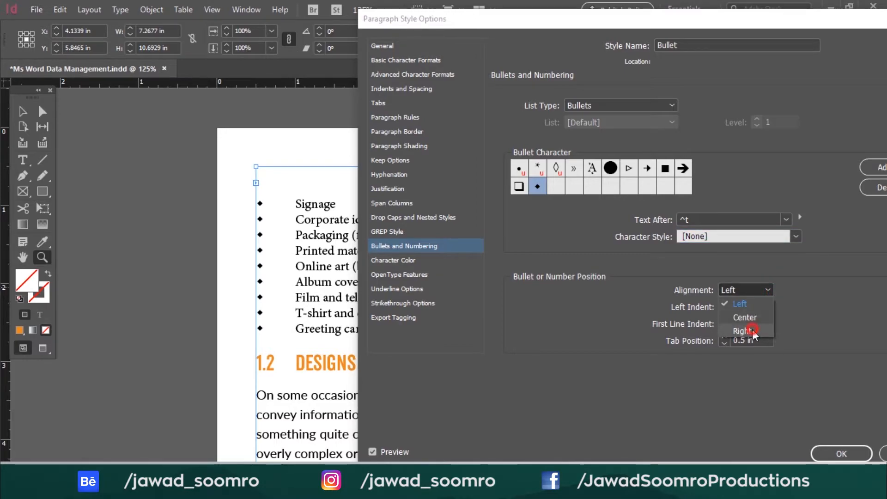
click(743, 331)
drag(562, 26, 604, 18)
click(781, 278)
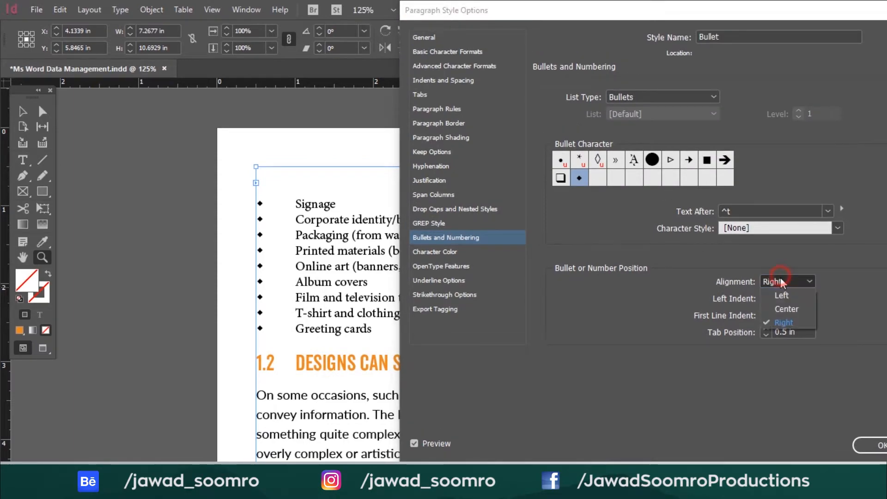
click(781, 295)
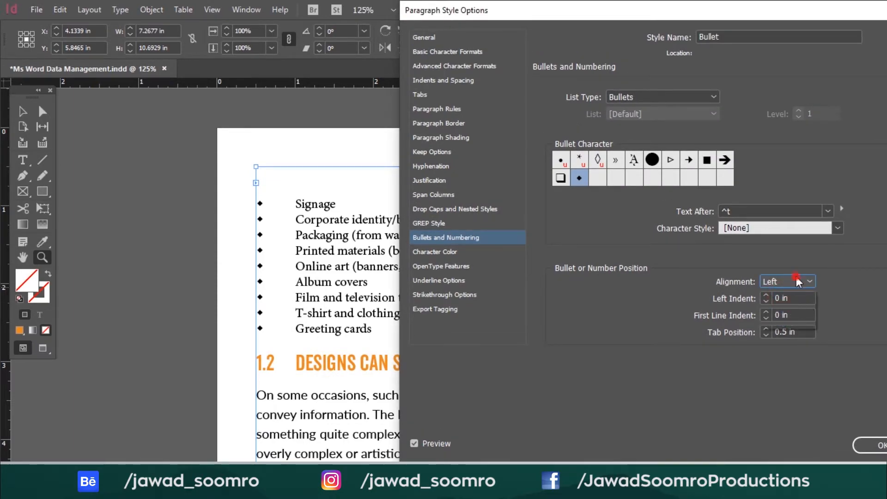
click(797, 280)
click(796, 307)
click(786, 282)
click(781, 295)
Increase the bullets' Tab Position to 1 in
click(794, 332)
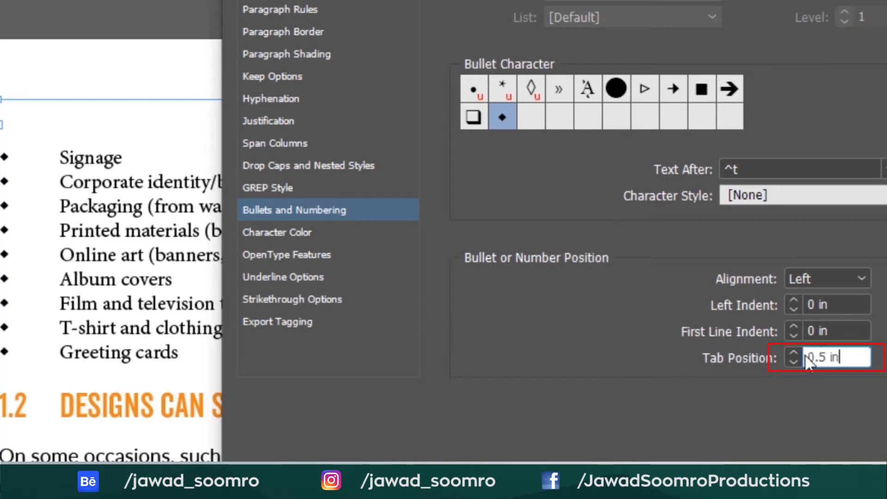
click(795, 352)
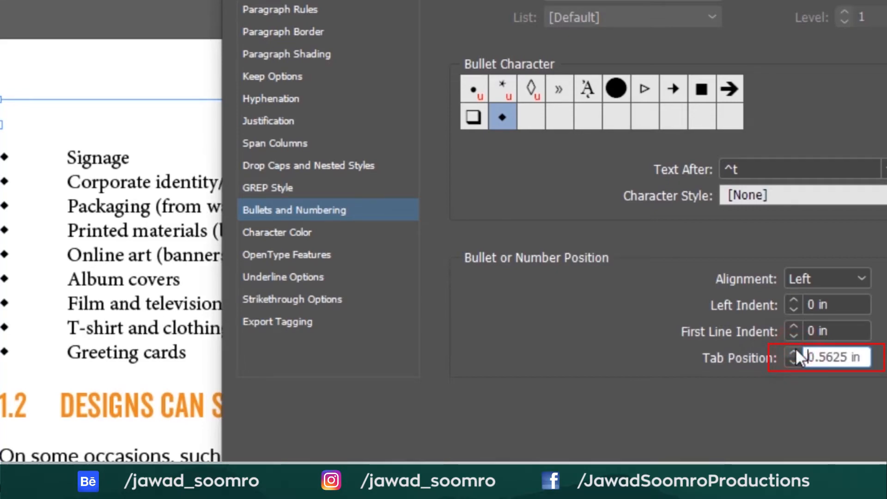
click(795, 351)
click(795, 351)
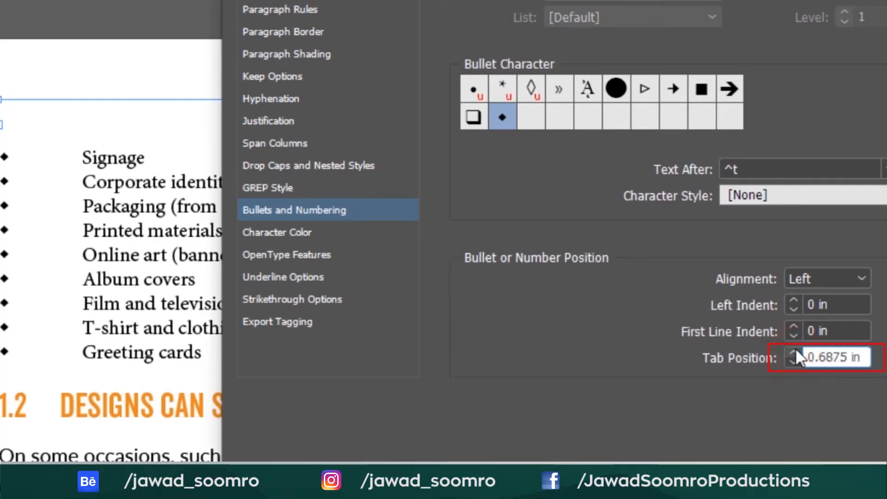
click(795, 352)
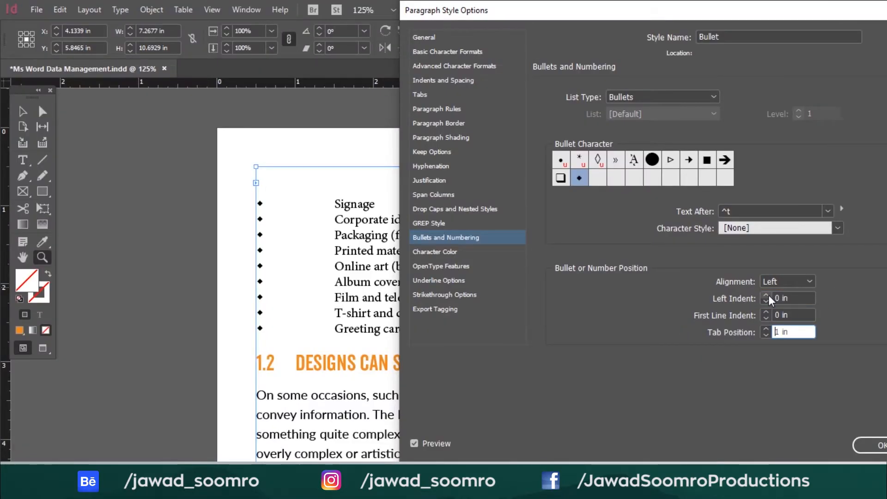
Increase the bullets' Left Indent to 0.5 in
click(767, 295)
click(767, 295)
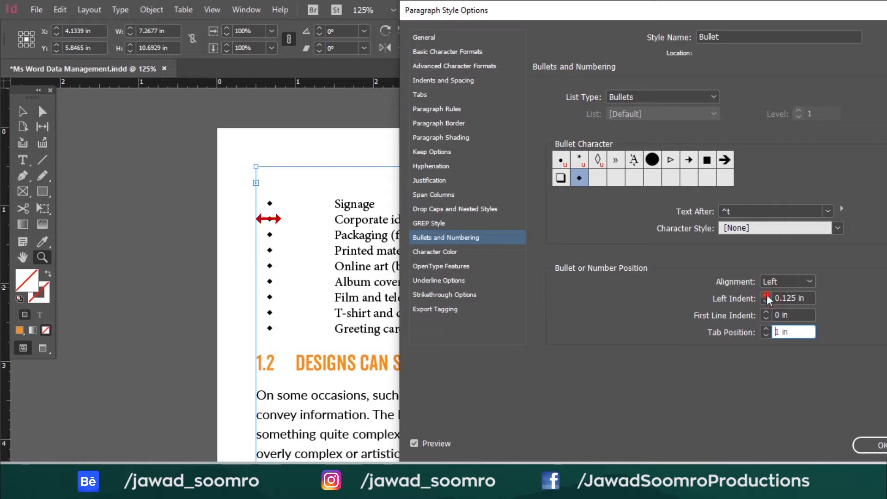
click(766, 295)
click(767, 296)
click(767, 295)
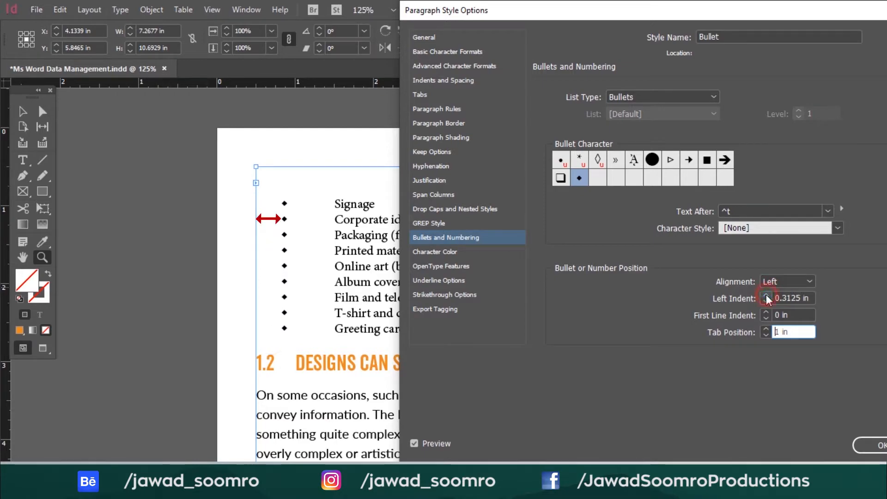
click(767, 295)
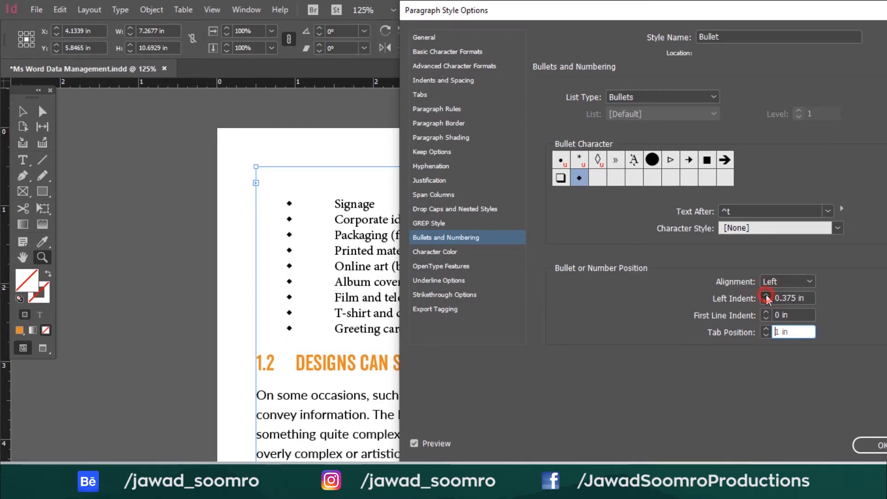
click(766, 295)
click(766, 295)
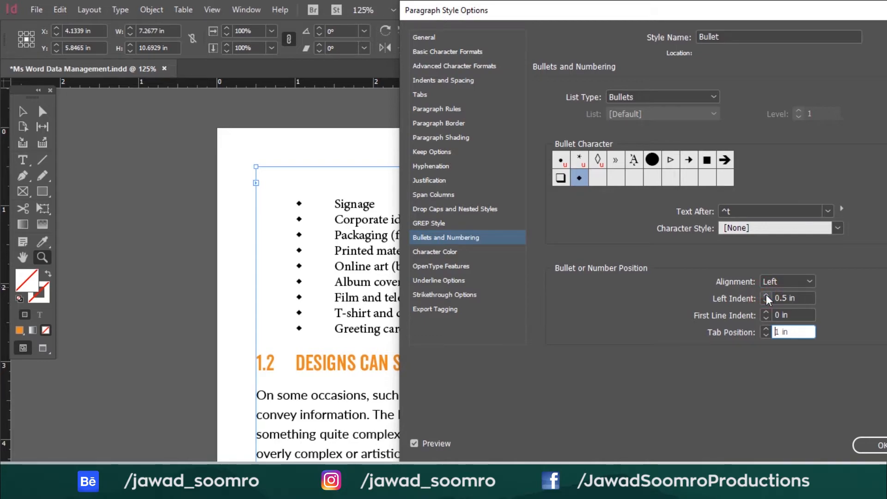
Try a Tab Position of 0.9375 in and return it to 1 in
click(790, 332)
click(766, 336)
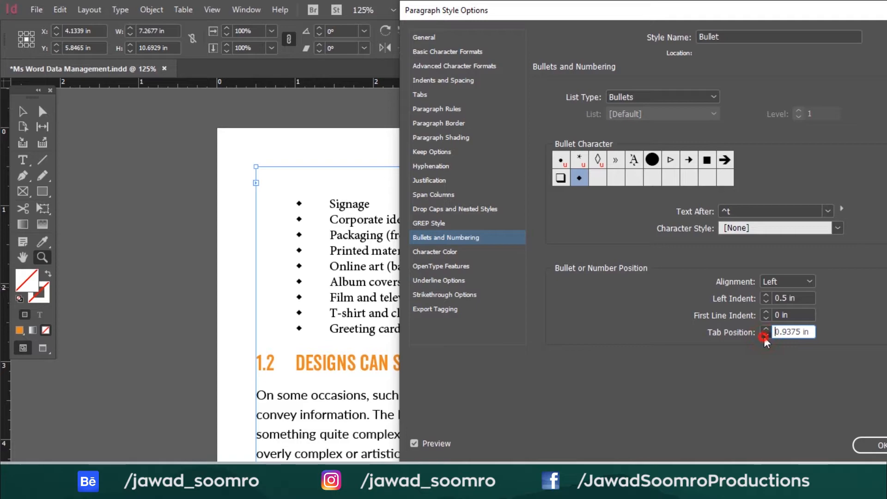
click(765, 328)
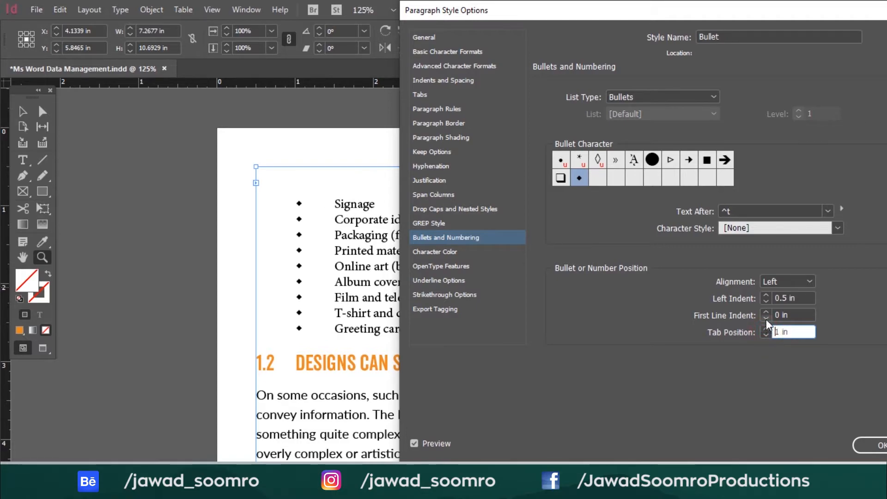
Lower the First Line Indent of the bullets to -0.5 in
click(766, 320)
click(766, 320)
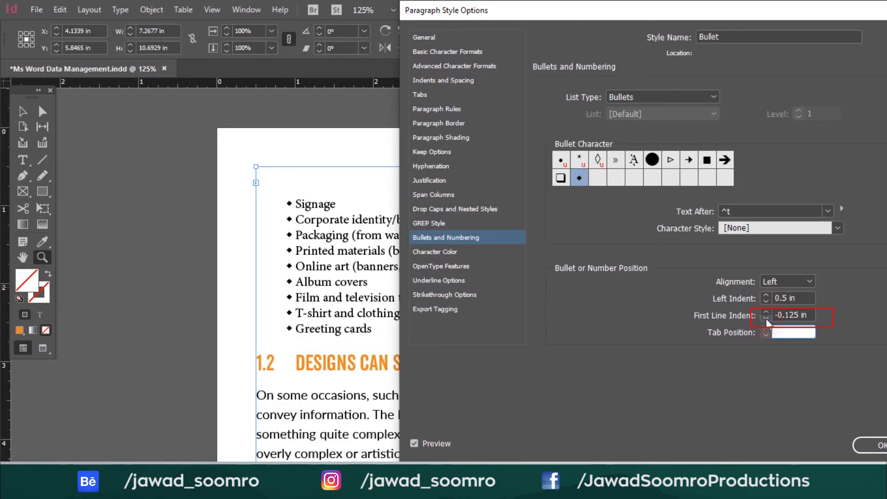
click(766, 319)
click(766, 319)
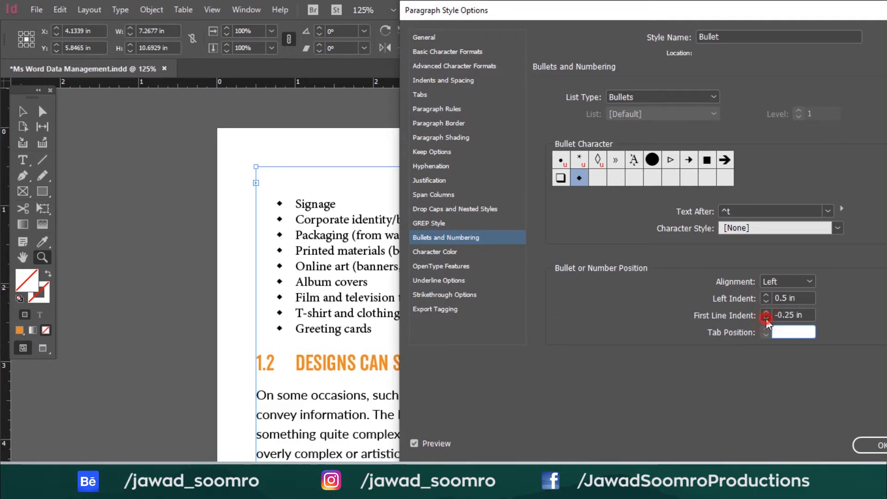
click(766, 319)
click(766, 319)
click(766, 319)
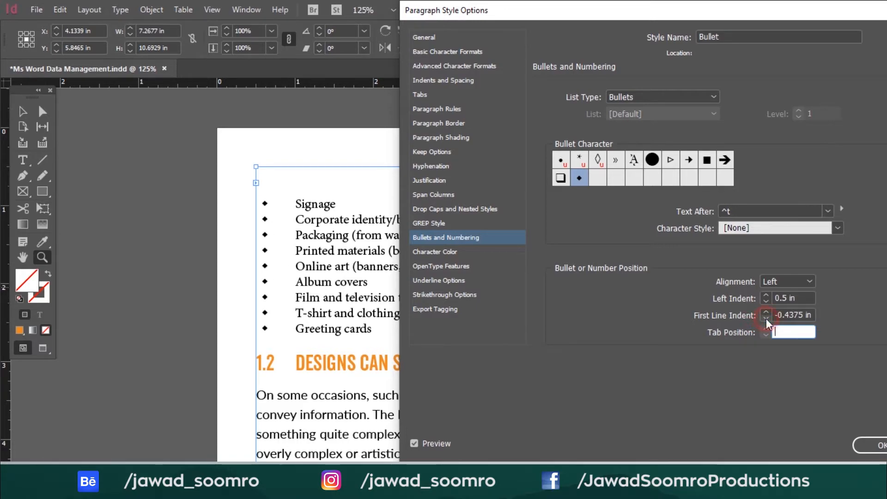
click(766, 318)
click(766, 319)
click(800, 257)
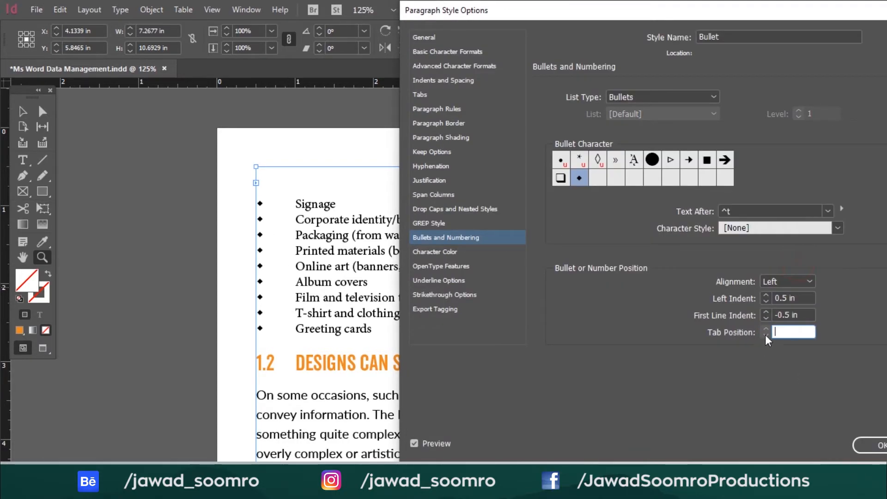
Set the bullets' First Line Indent to 0 in, Left Indent to 0.25 in and Tab Position to 0.5625 in
click(802, 299)
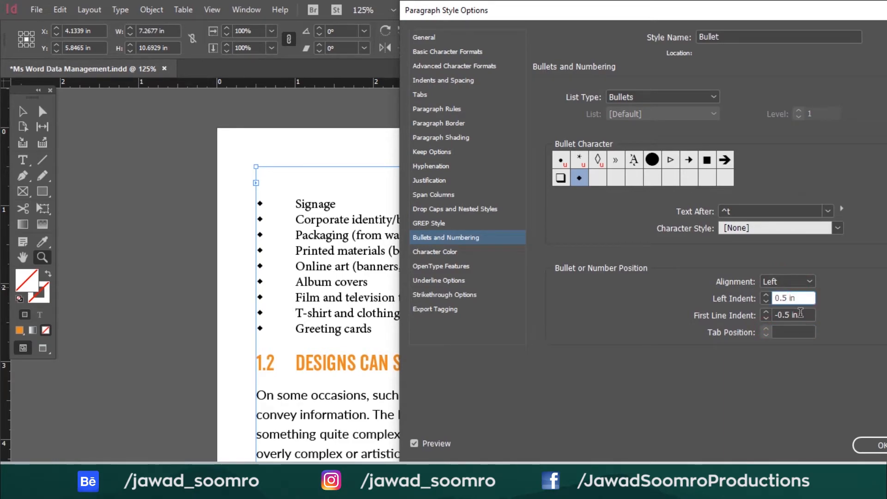
click(767, 313)
click(768, 312)
click(767, 313)
click(768, 313)
click(768, 313)
click(767, 313)
click(767, 313)
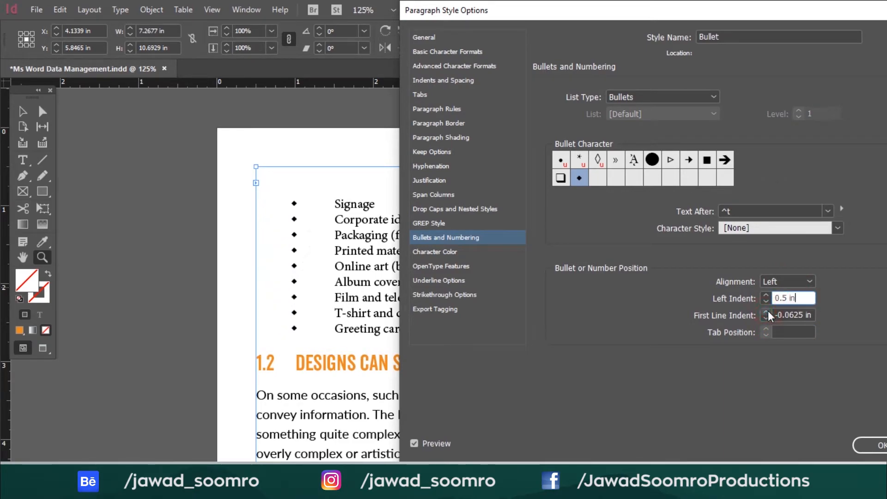
click(767, 313)
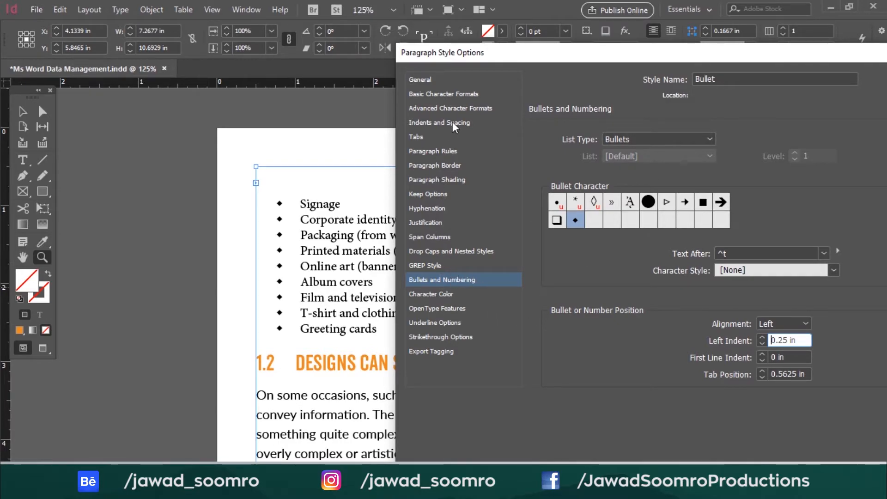
Set the Bullet style's leading to 16 pt in the basic character formats and accept the style options
click(473, 95)
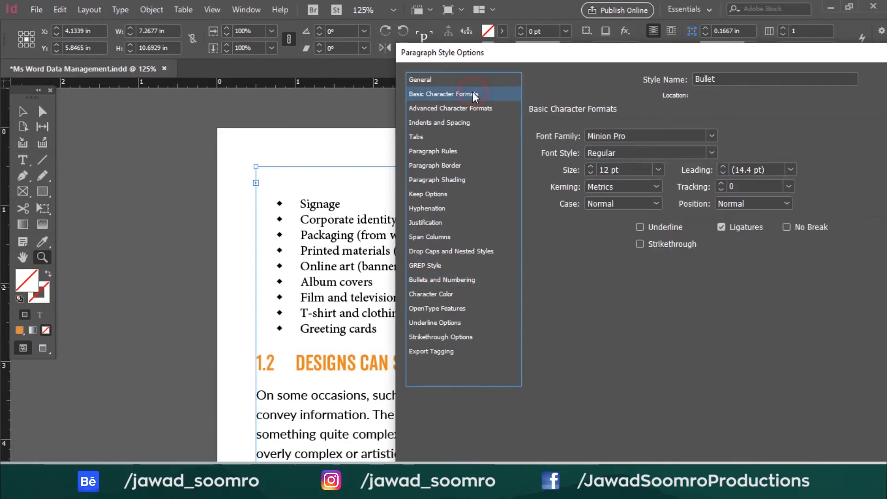
click(724, 166)
click(724, 167)
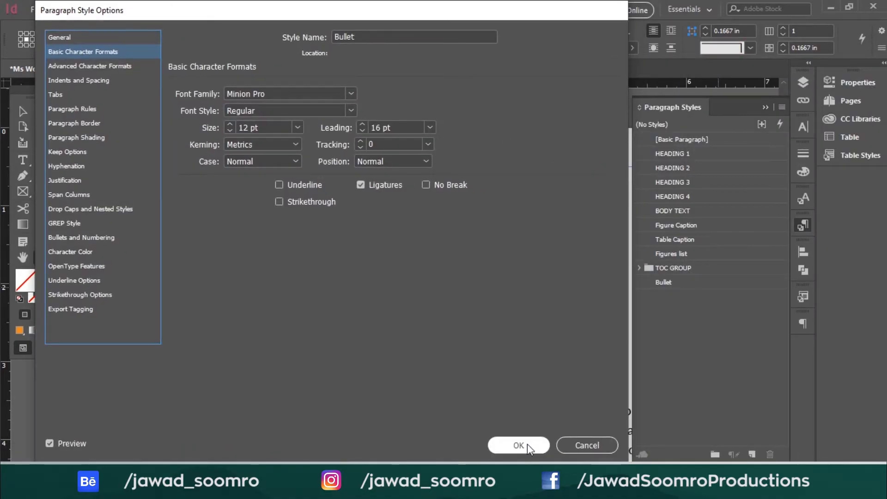
click(518, 447)
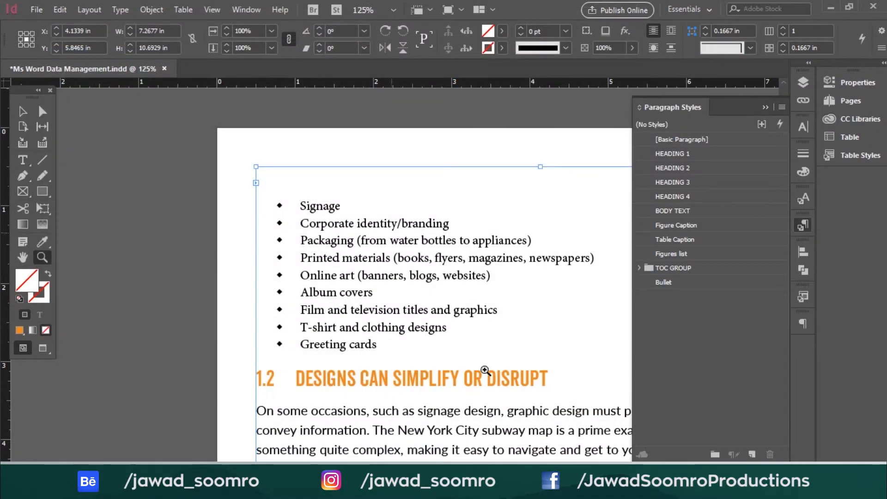
Switch to the Selection tool, create a new paragraph style based on Bullet and open its options
click(23, 112)
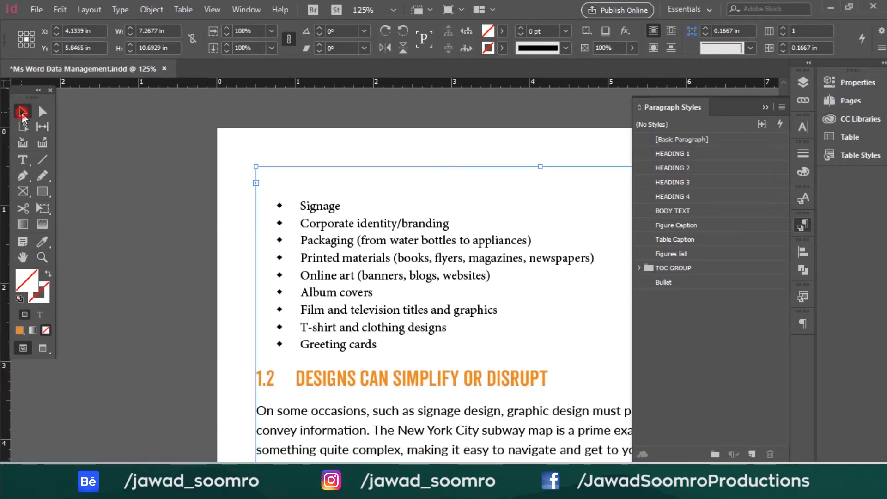
drag(400, 311, 300, 271)
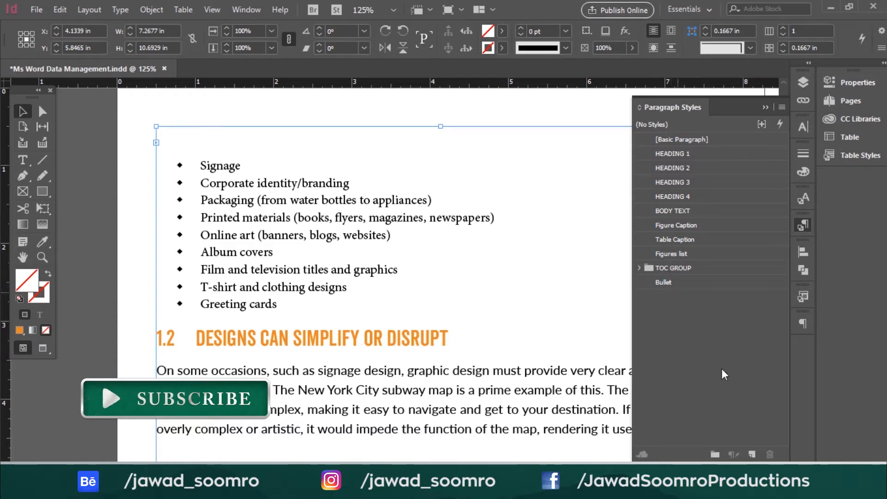
click(749, 454)
double_click(680, 298)
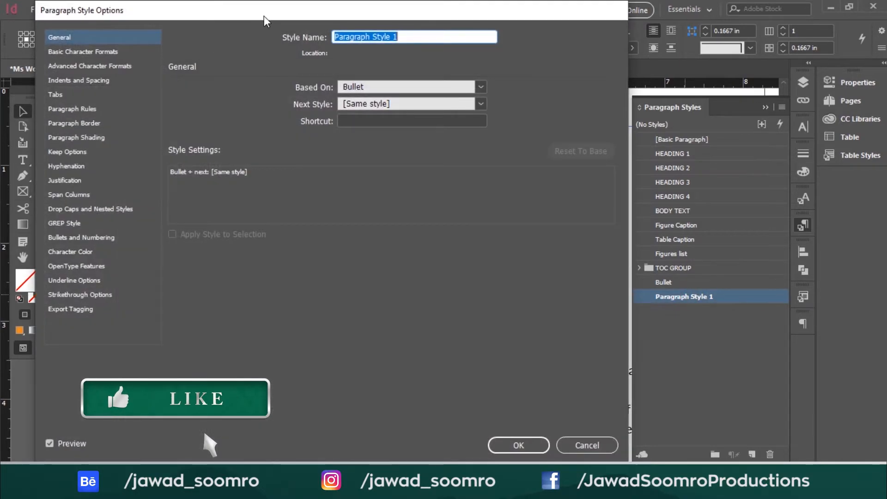
Name the new paragraph style Bullet Numbers and set its list type to Numbers
drag(265, 16, 623, 35)
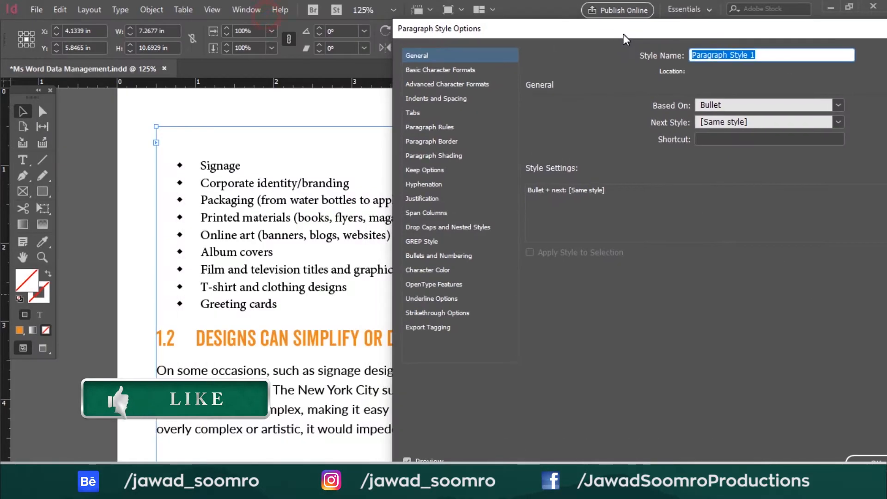
click(448, 255)
click(758, 55)
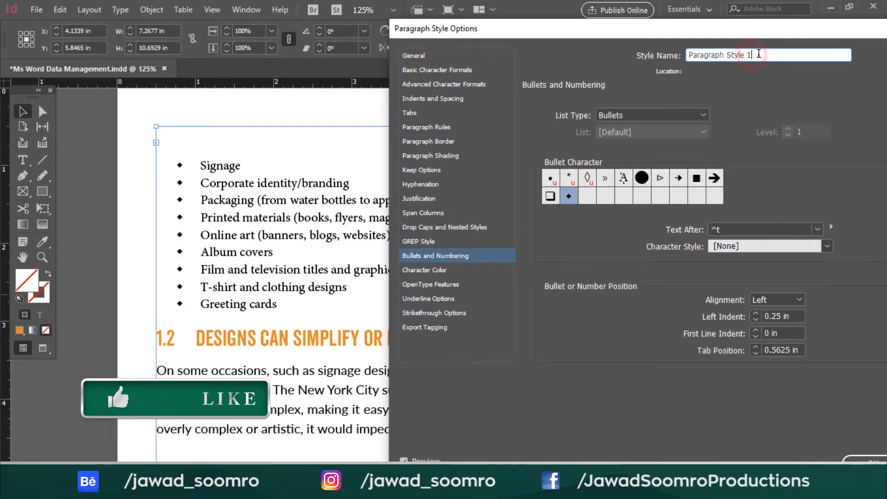
drag(758, 56, 640, 69)
text(Bulle)
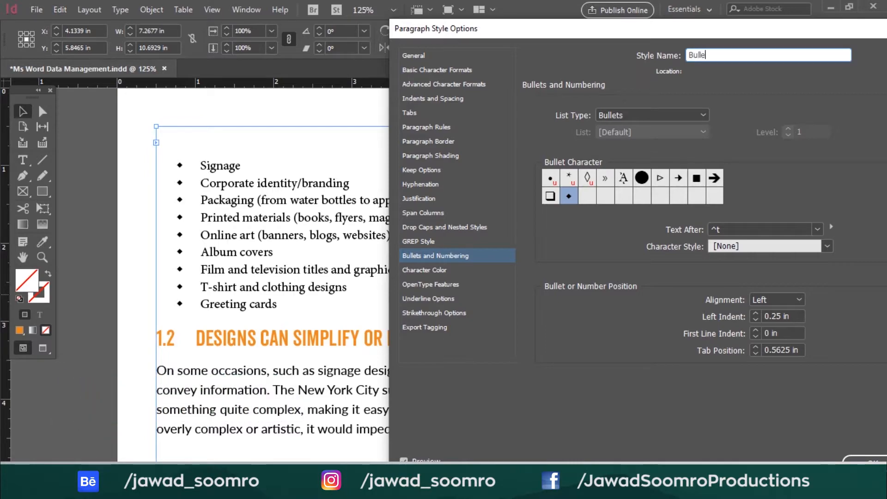
text(t Numbers)
click(702, 116)
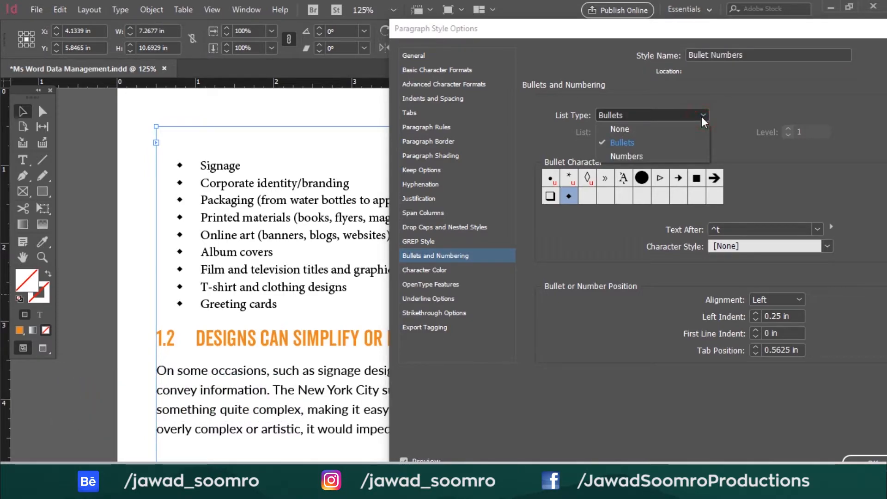
click(669, 157)
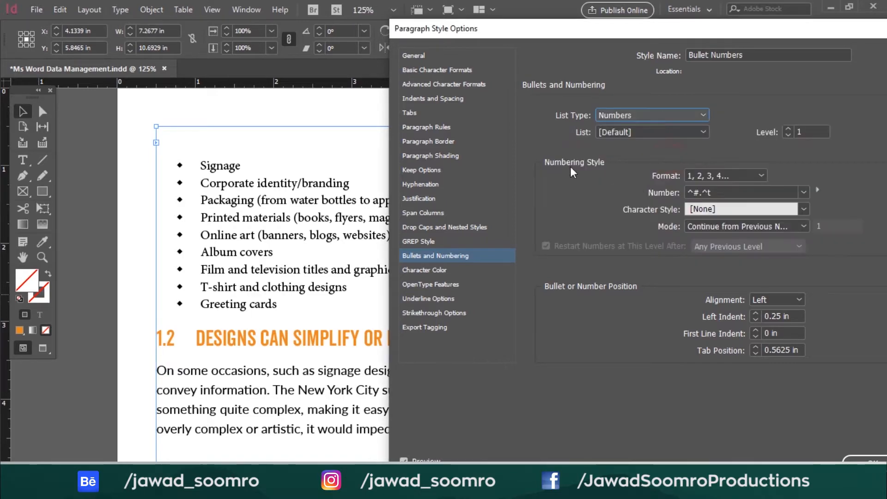
Keep the 1, 2, 3, 4... numbering format and set the number expression to ^t
key(Tab)
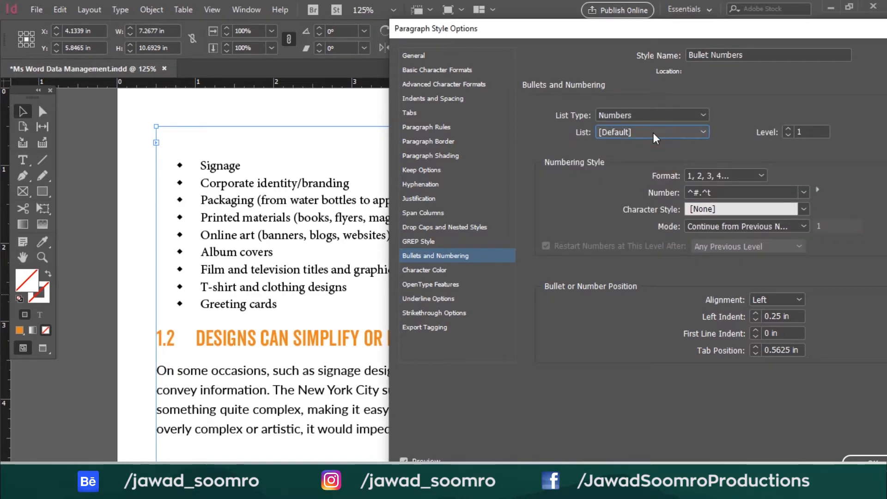
click(756, 174)
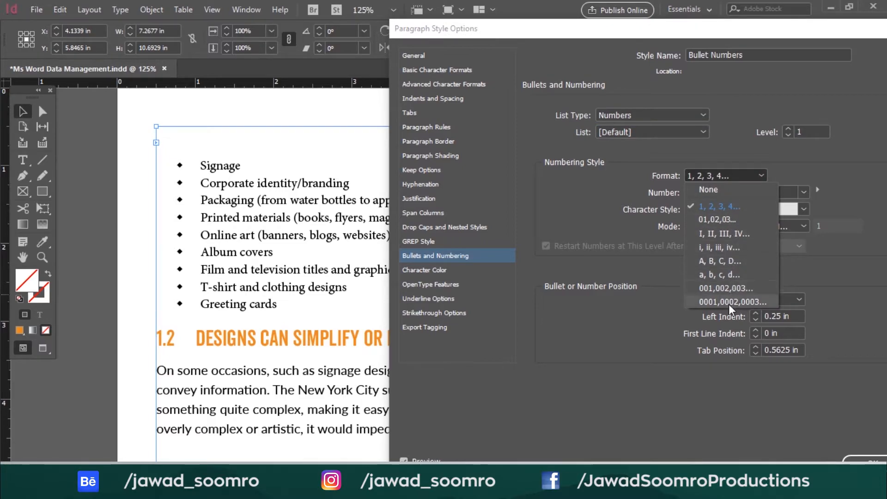
click(831, 163)
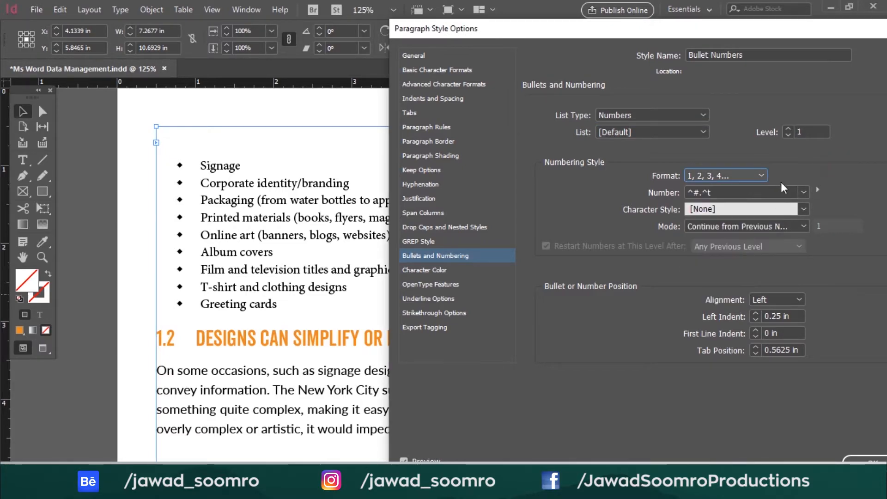
click(802, 193)
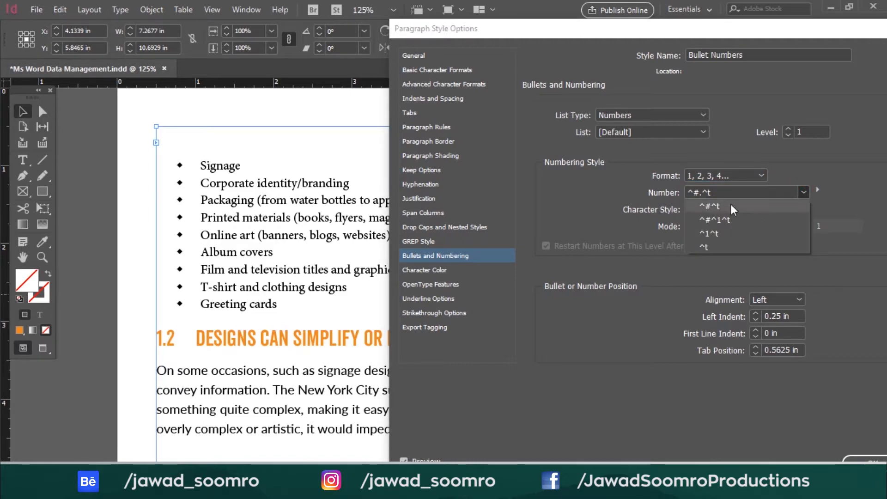
click(714, 250)
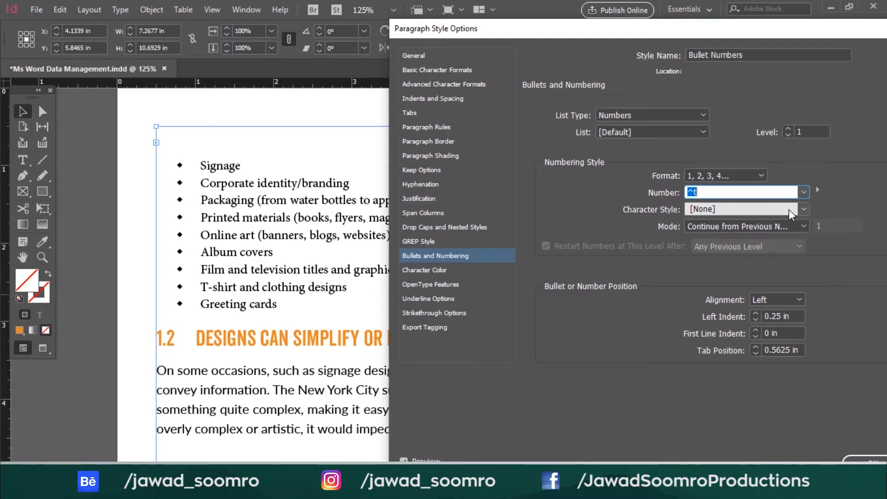
Leave the numbering character style at [None] and set the numbering mode to Start At 1
click(803, 209)
click(804, 225)
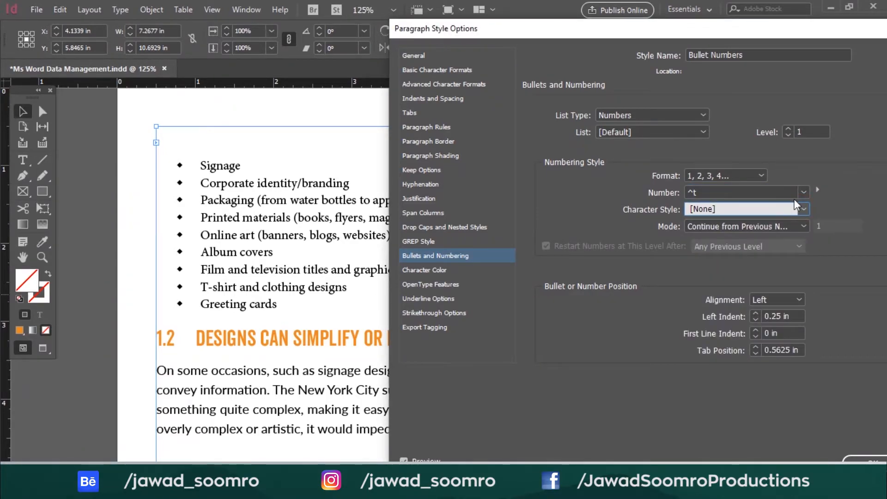
click(803, 209)
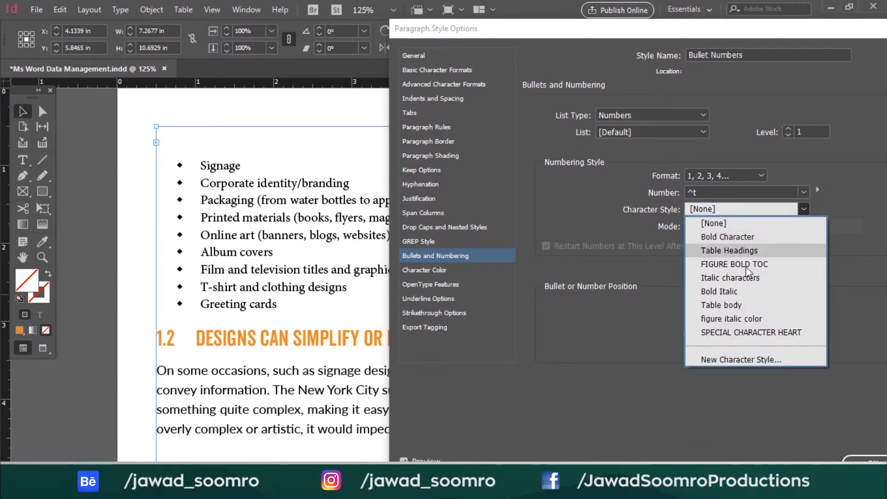
click(791, 224)
click(791, 226)
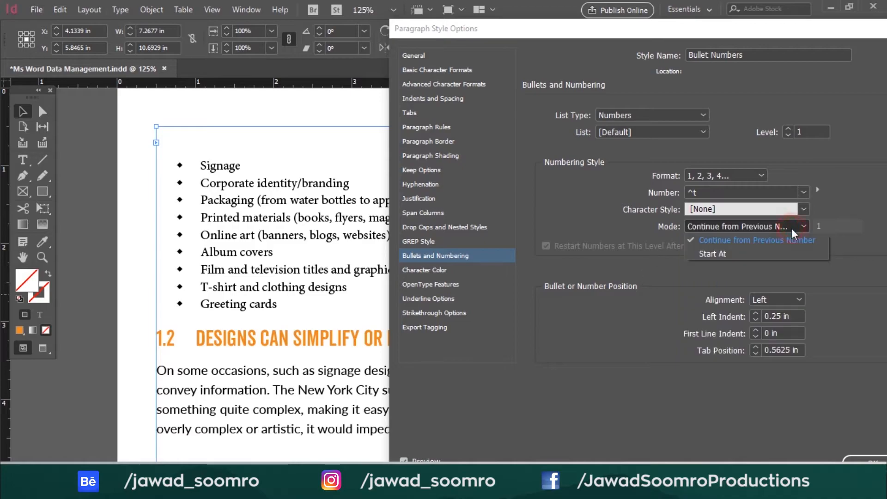
click(775, 255)
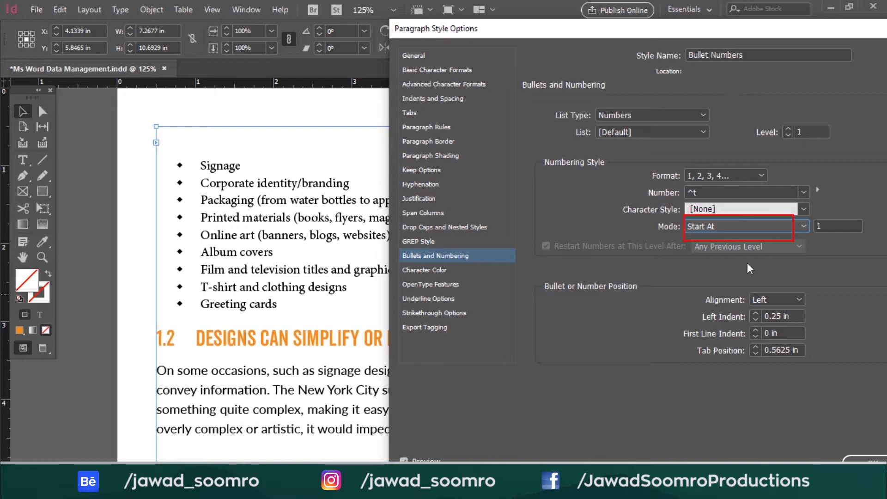
Assign the Bold Character style to the numbers and accept the Bullet Numbers style options
drag(739, 27, 575, 18)
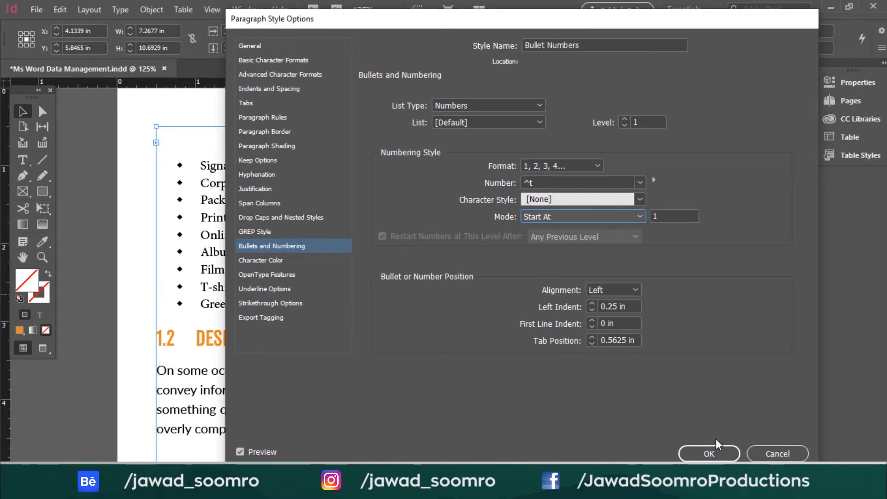
click(565, 200)
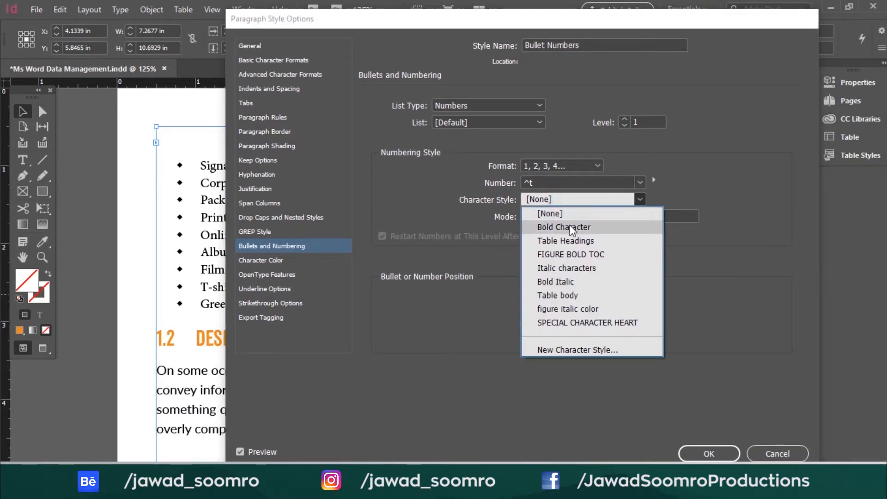
click(570, 227)
click(707, 454)
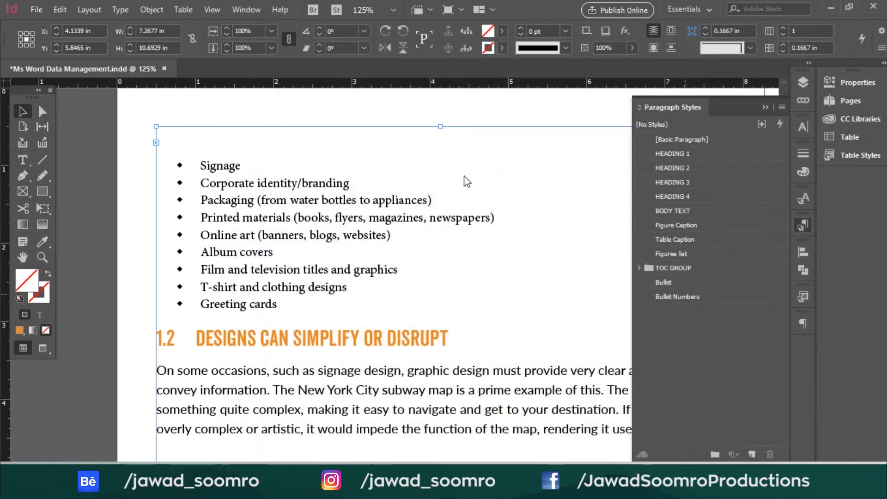
Apply the Bullet Numbers paragraph style to the whole list from Signage to Greeting cards
double_click(293, 202)
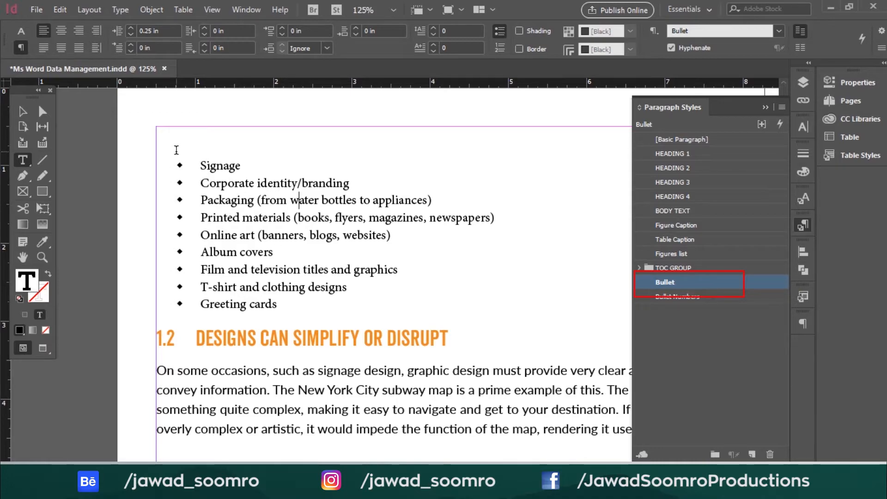
drag(290, 307, 201, 165)
click(705, 297)
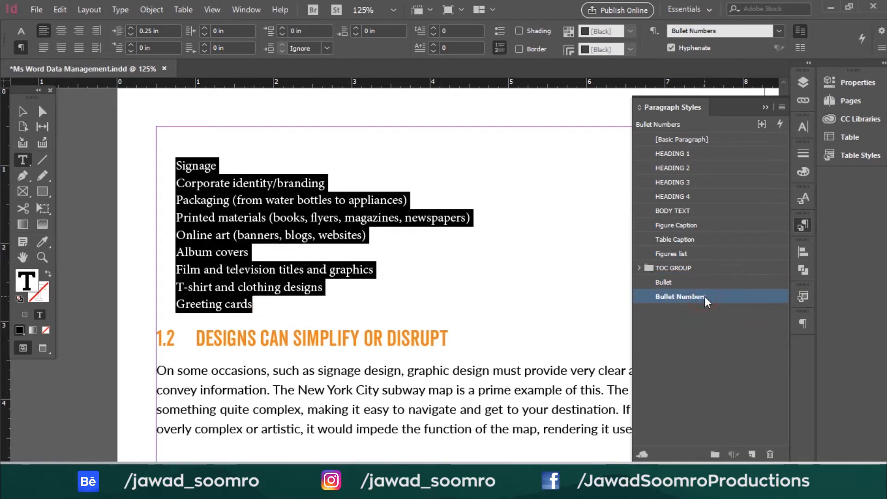
Reopen the Bullet Numbers style's numbering settings with the Selection tool active and set the number expression to ^#^t
click(23, 113)
drag(383, 220, 320, 172)
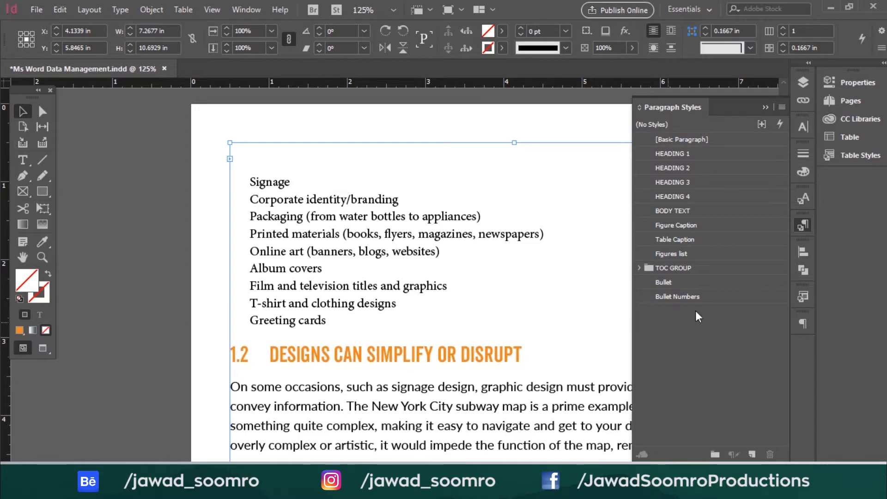
click(710, 299)
double_click(710, 298)
drag(414, 28, 677, 30)
click(513, 258)
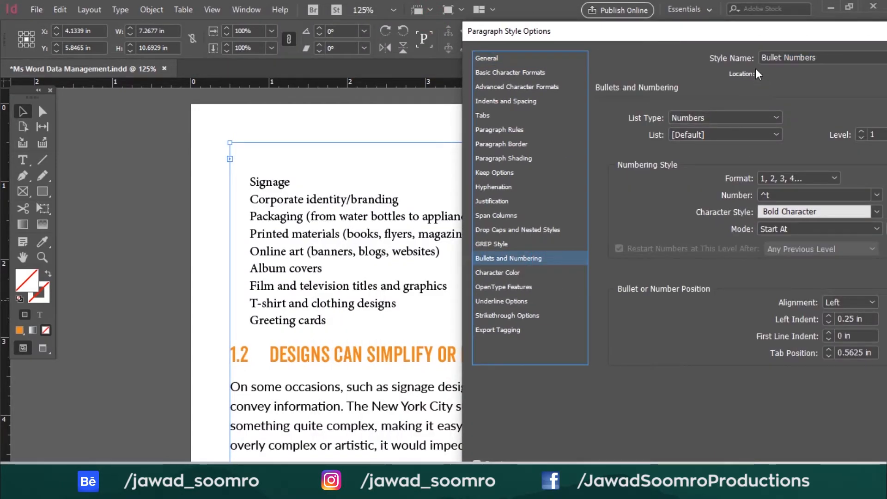
drag(789, 30, 707, 73)
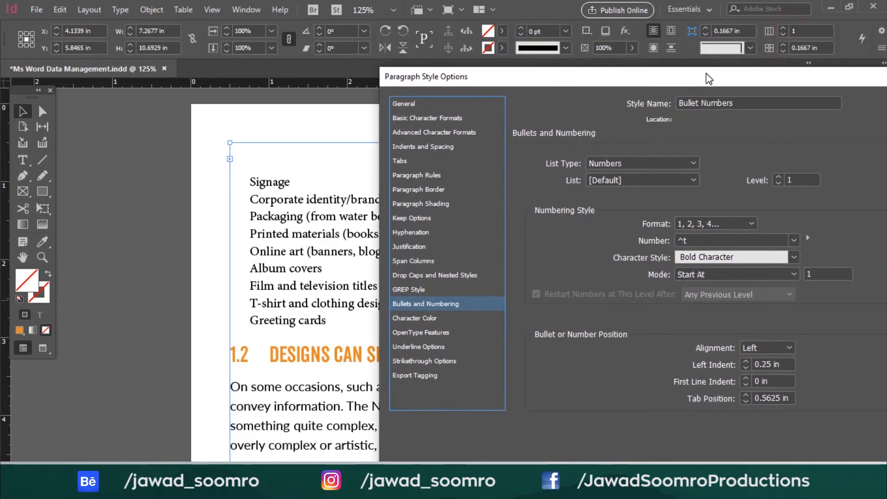
click(793, 241)
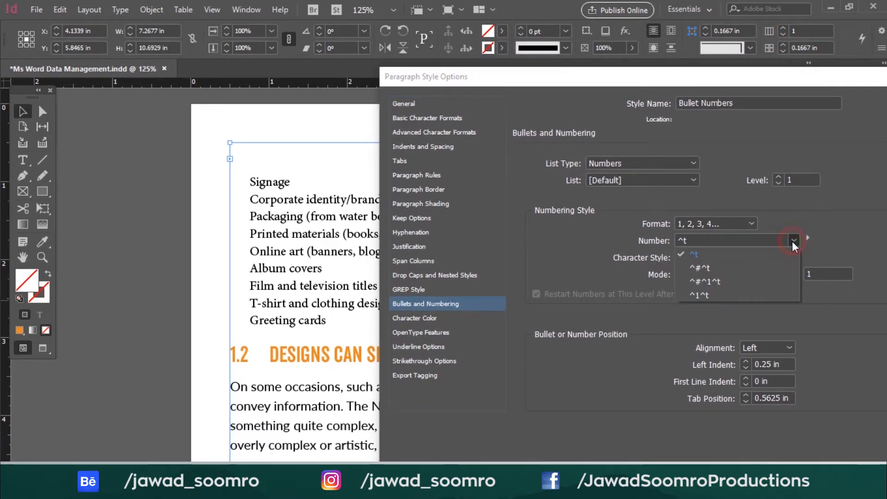
click(749, 268)
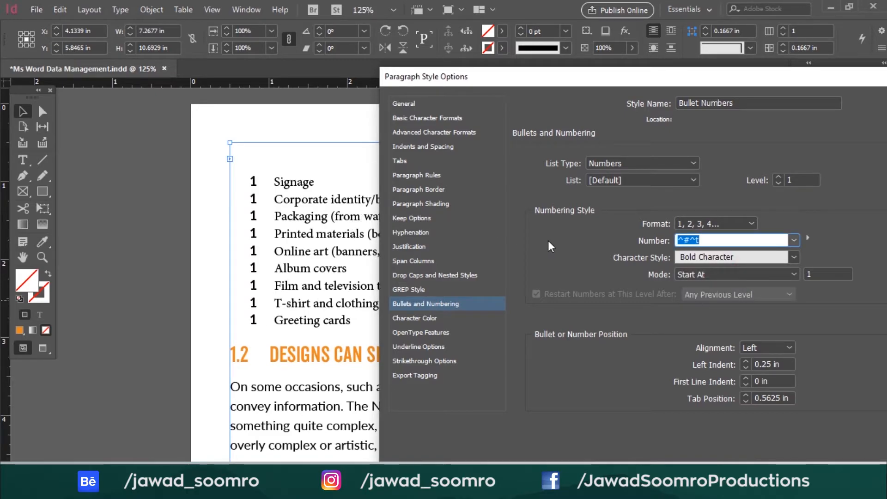
Try the number expression ^#^1^t for the Bullet Numbers style
click(794, 239)
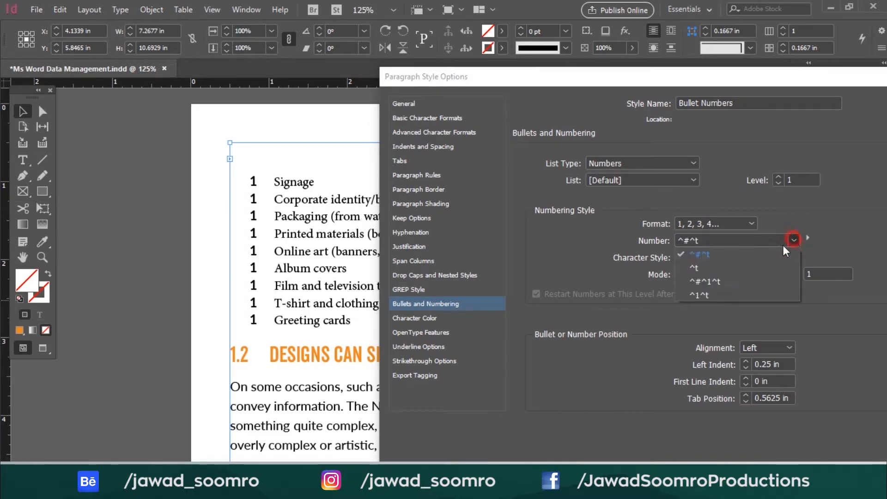
click(736, 281)
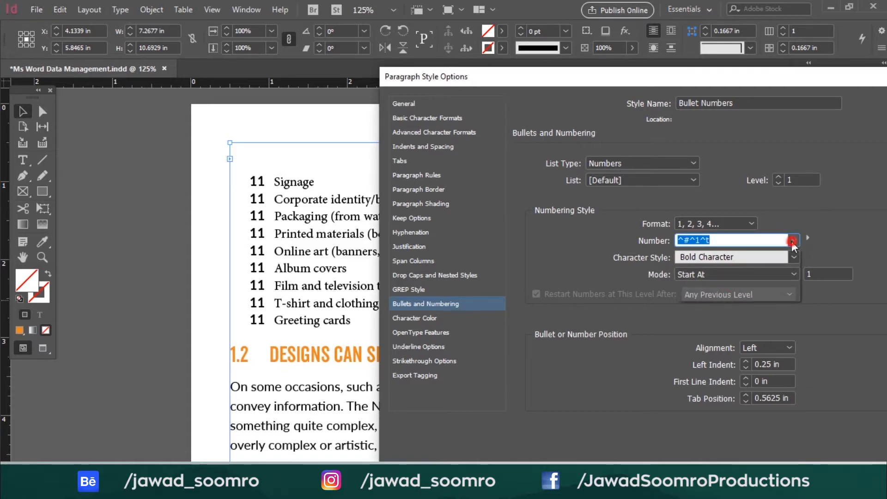
click(794, 239)
click(754, 296)
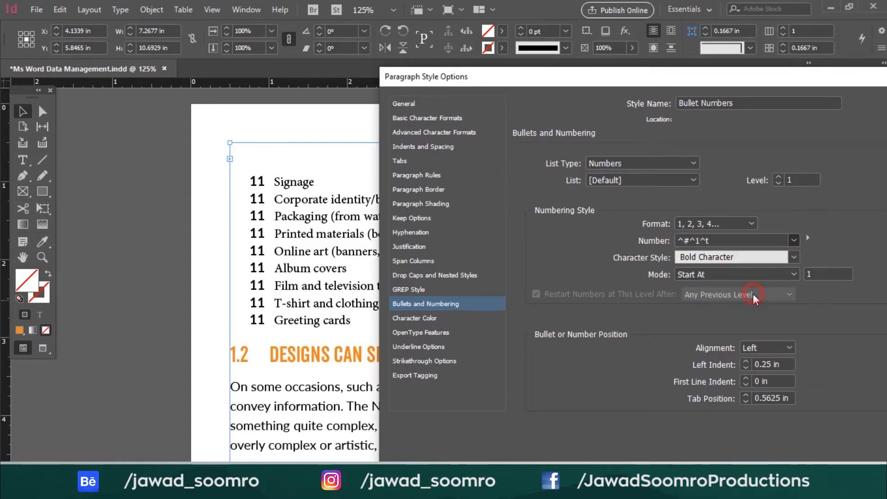
Return the number expression to ^#^t and accept the Bullet Numbers style options
click(794, 239)
click(736, 252)
drag(682, 82, 574, 16)
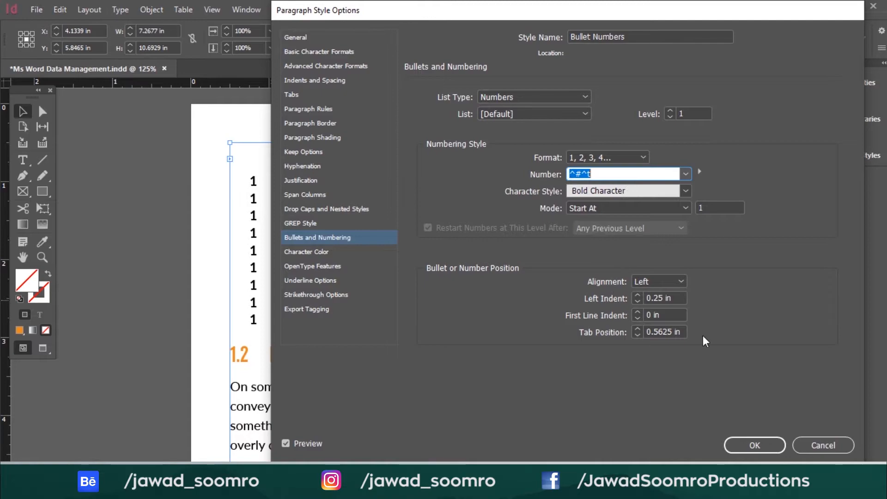
click(756, 445)
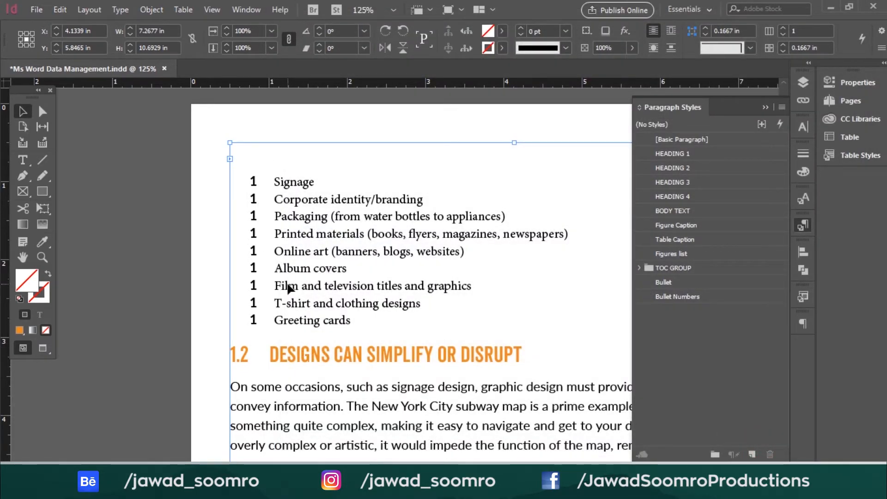
Select the list items from Corporate identity/branding to Greeting cards, set Bullet Numbers' numbering mode to Continue from Previous Number, and accept
double_click(383, 287)
drag(354, 321, 270, 199)
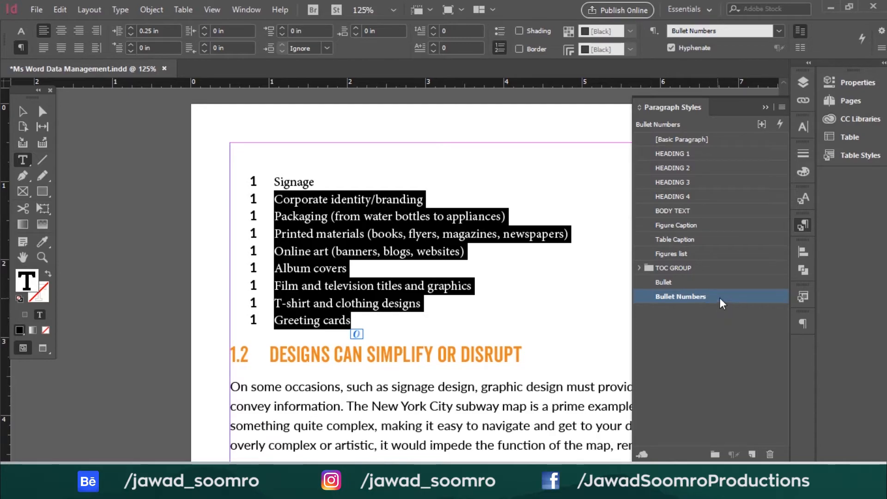
double_click(707, 295)
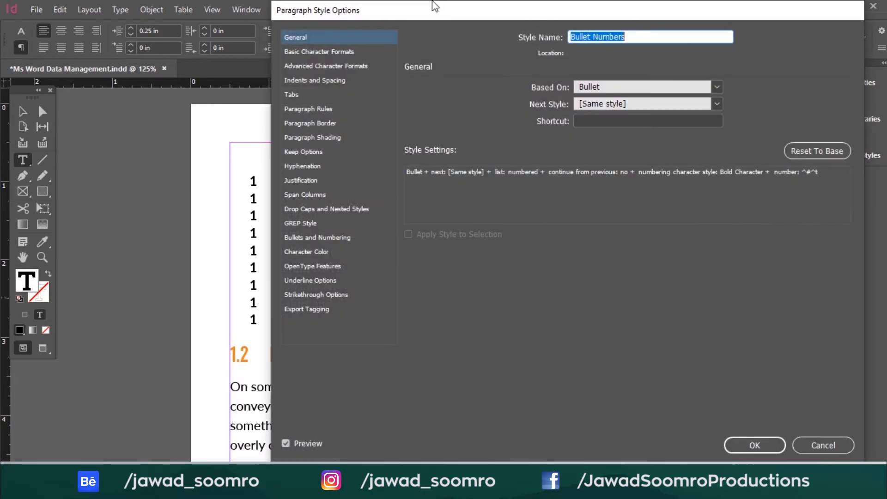
click(545, 253)
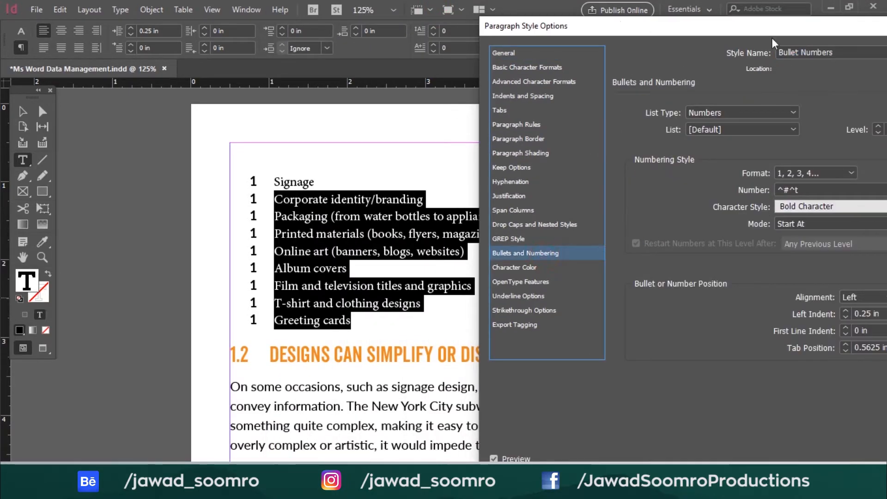
drag(749, 26, 586, 28)
click(706, 226)
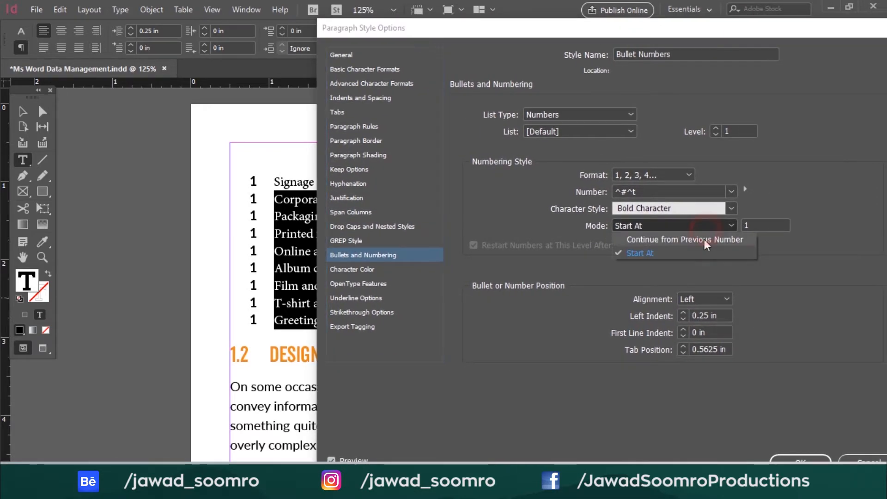
click(704, 241)
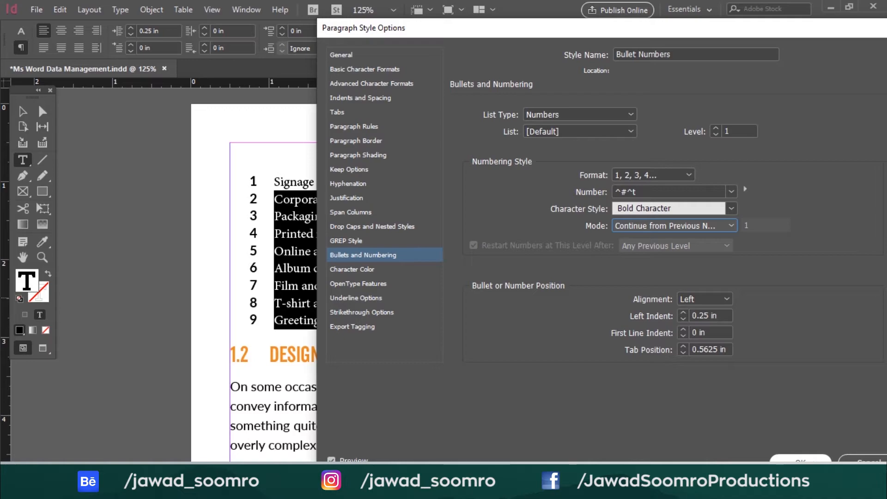
click(801, 459)
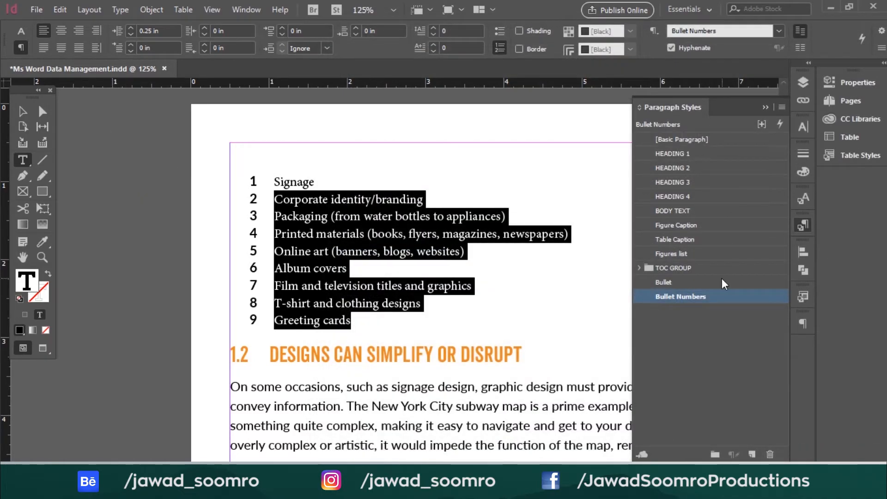
Set the Bullet Numbers style's numbering character style to [None] and accept the style options
click(728, 304)
double_click(711, 301)
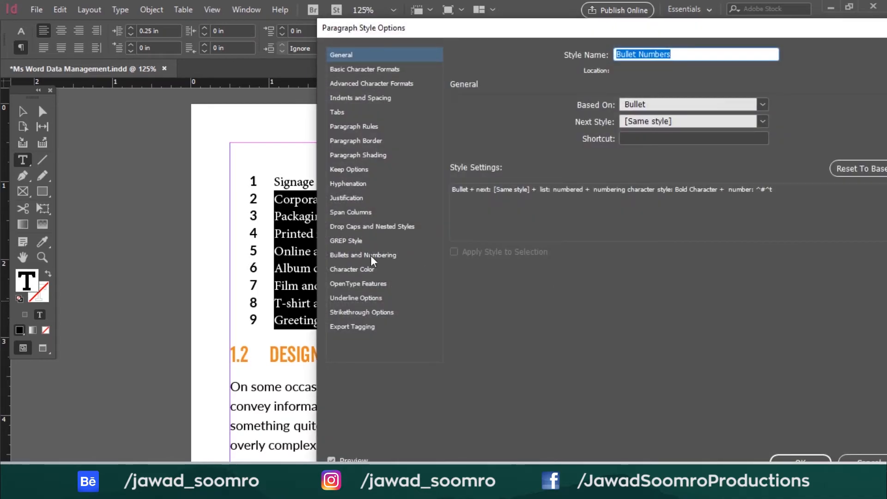
click(370, 256)
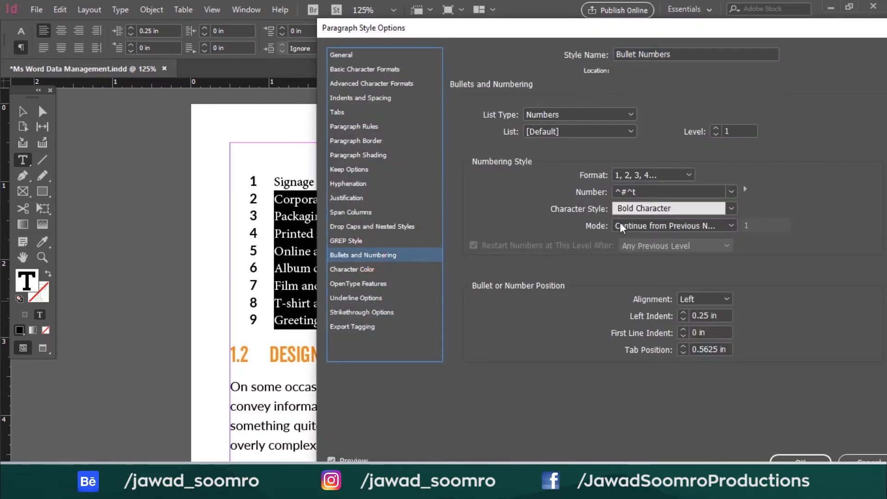
drag(495, 35, 583, 44)
click(751, 219)
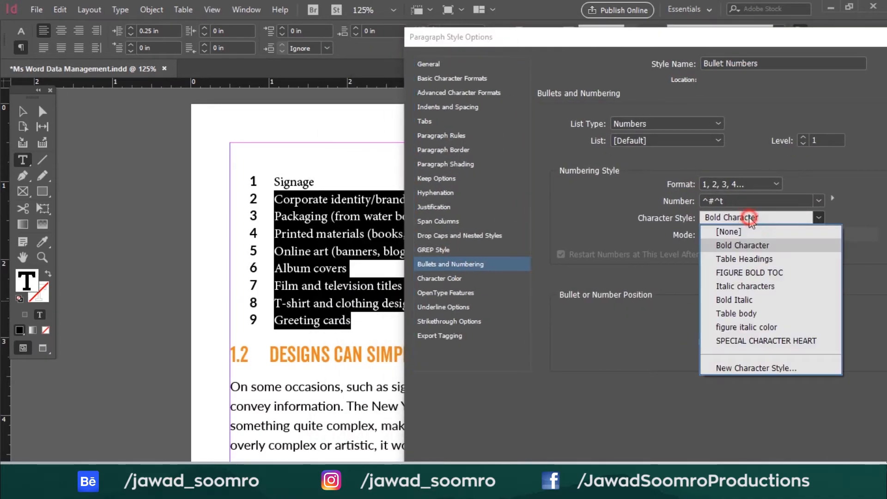
click(750, 235)
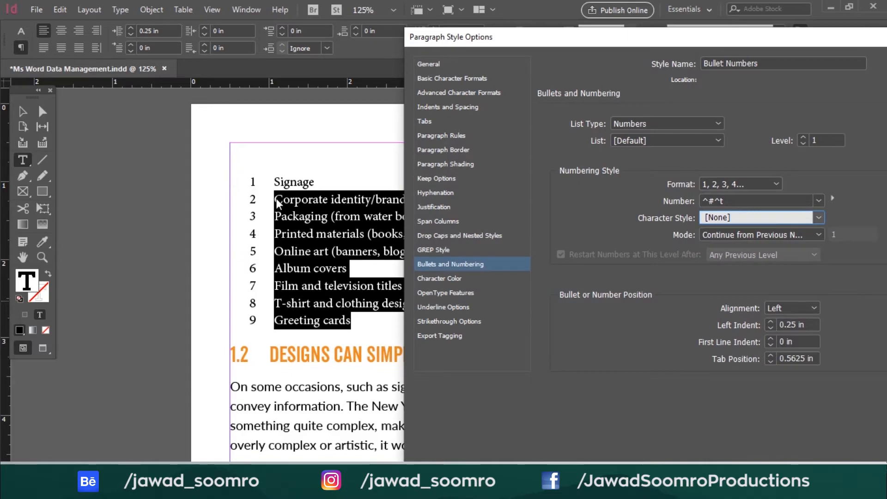
key(Return)
Find the Mechanical, Organic and Abstract shapes paragraphs before the 1.5.2.5 Texture section and apply the Bullet Numbers style to them
right_click(375, 170)
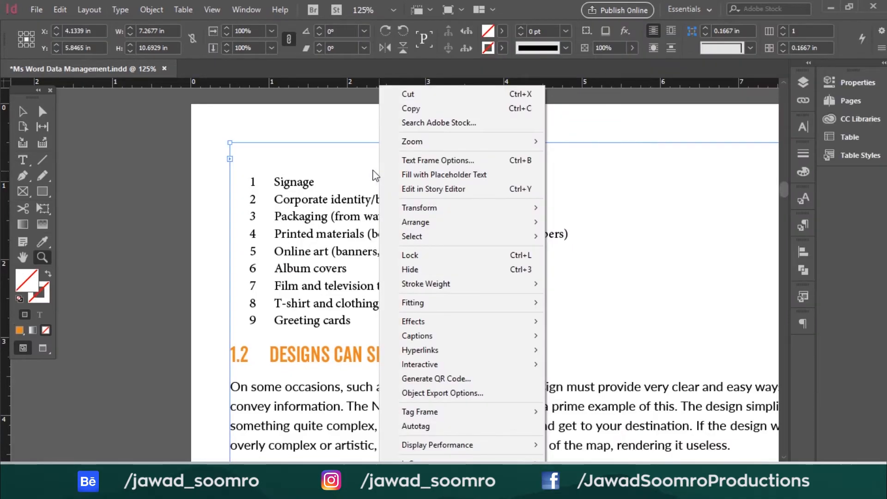
right_click(331, 133)
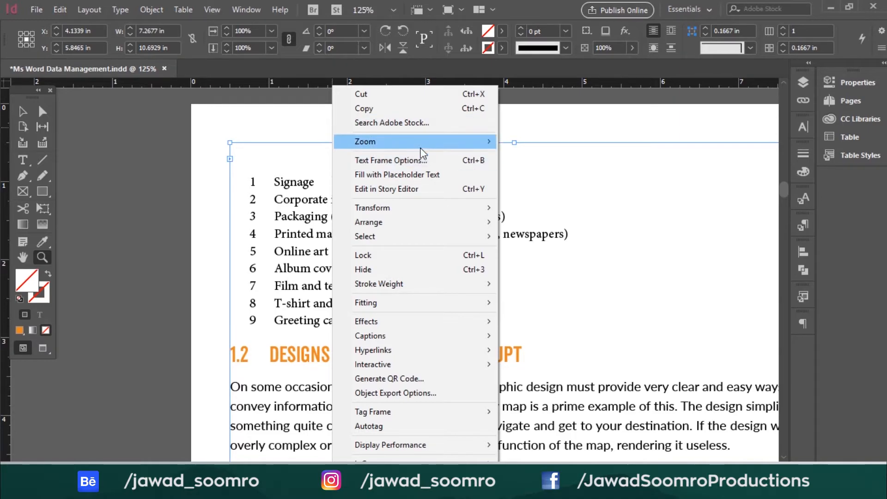
mouse_move(422, 143)
click(571, 184)
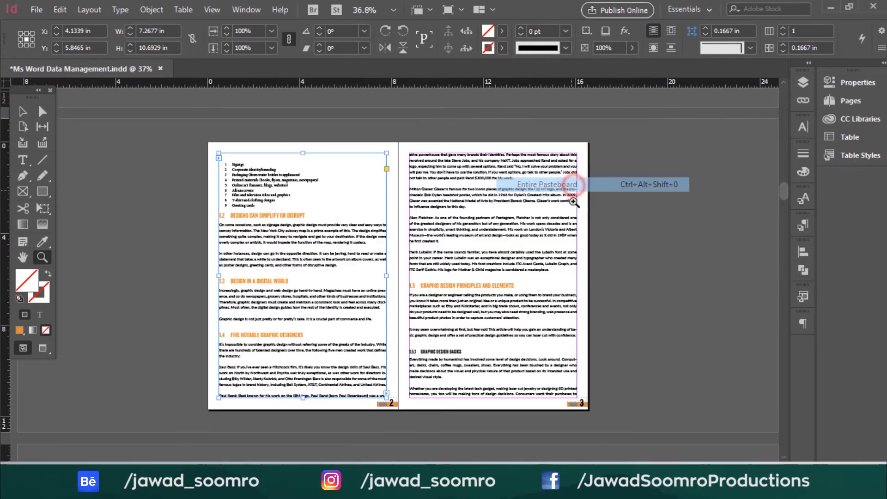
click(20, 112)
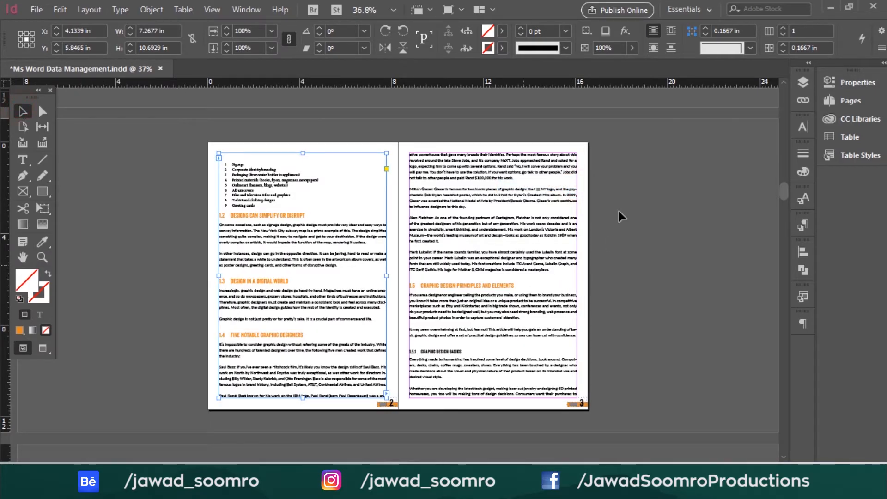
scroll(784, 192, down, 5)
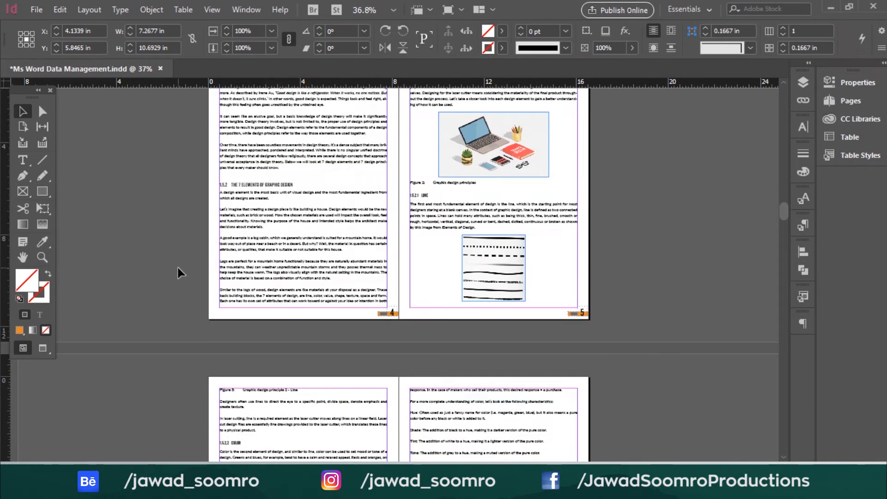
key(ctrl+equal)
scroll(787, 222, down, 10)
drag(792, 253, 795, 240)
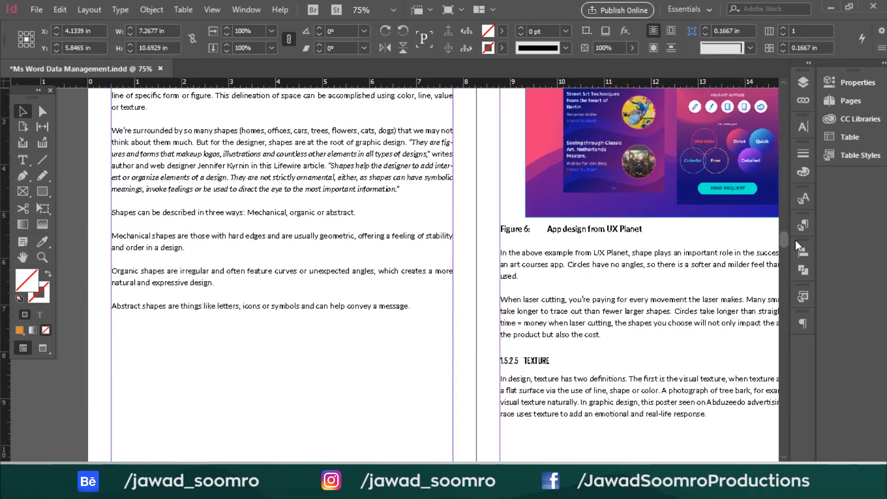
double_click(125, 268)
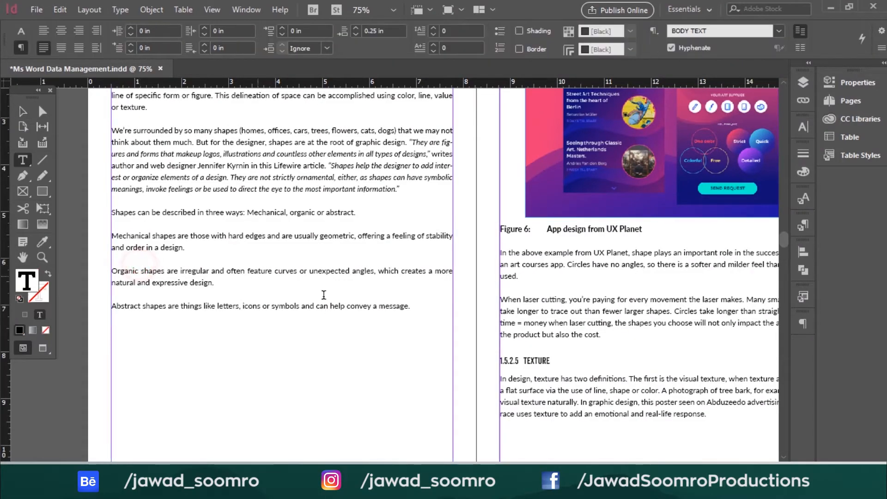
drag(411, 305, 111, 236)
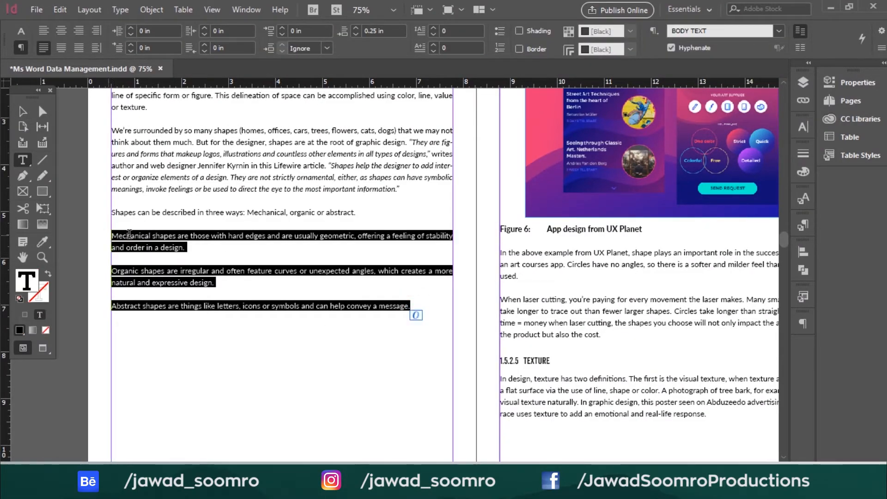
click(803, 226)
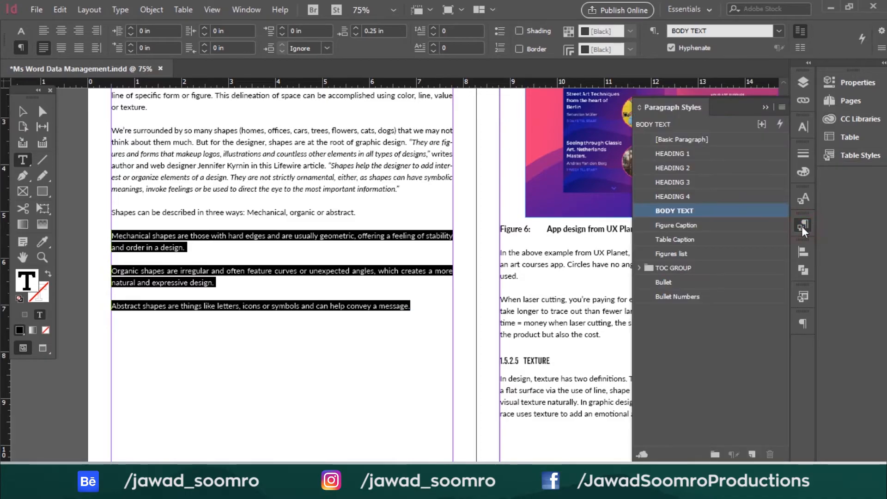
click(689, 297)
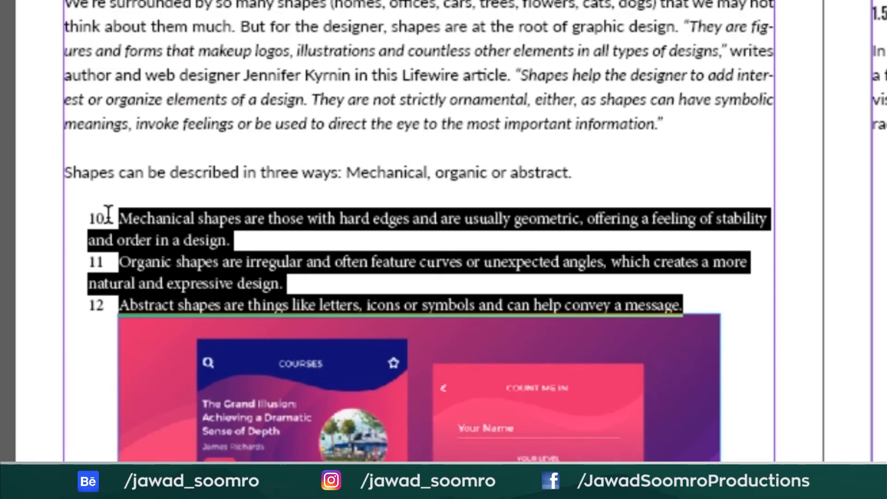
click(124, 238)
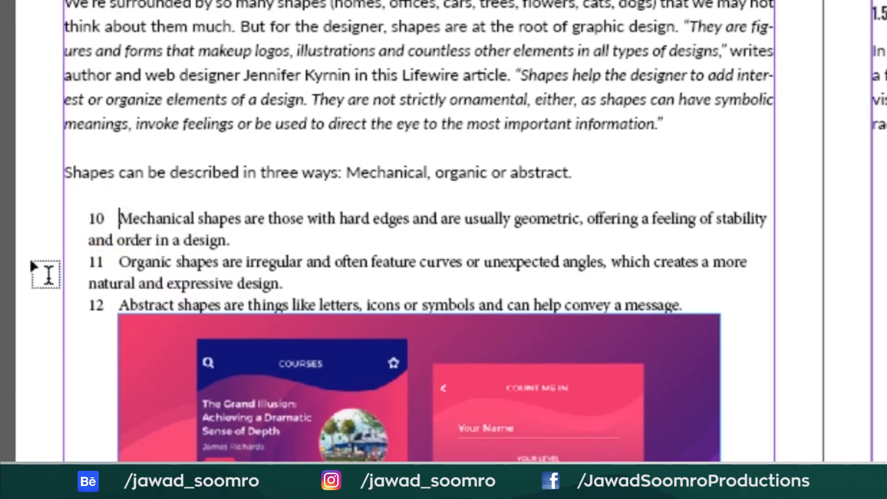
Apply the Bullet style to the Mechanical, Organic and Abstract shapes paragraphs
key(ctrl+equal)
key(ctrl+equal)
key(ctrl+equal)
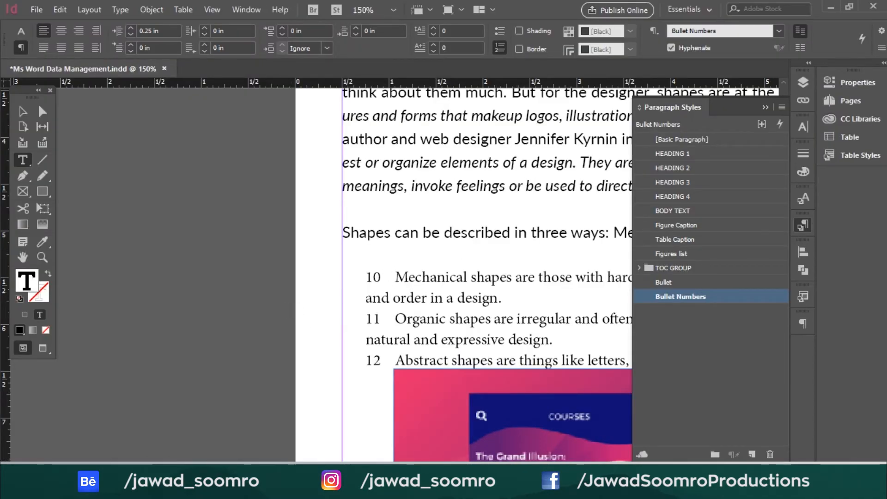
scroll(351, 273, right, 5)
scroll(123, 277, right, 1)
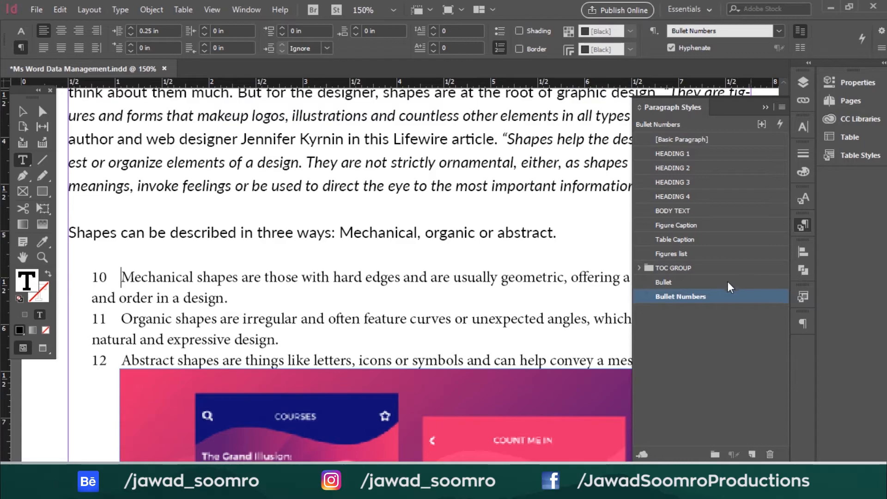
click(664, 283)
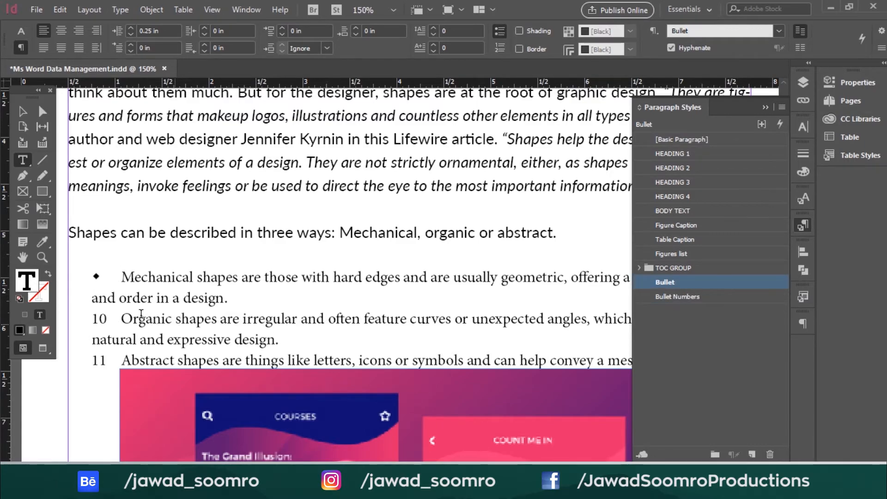
drag(123, 318, 143, 360)
click(664, 282)
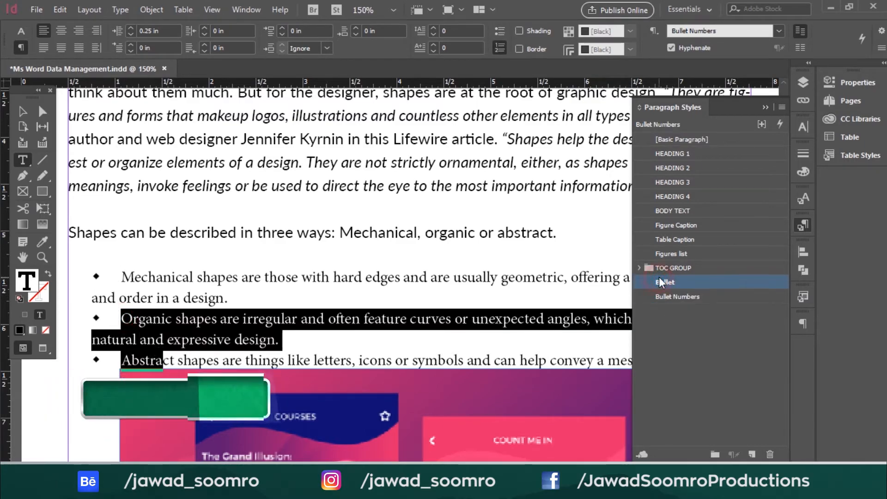
click(291, 360)
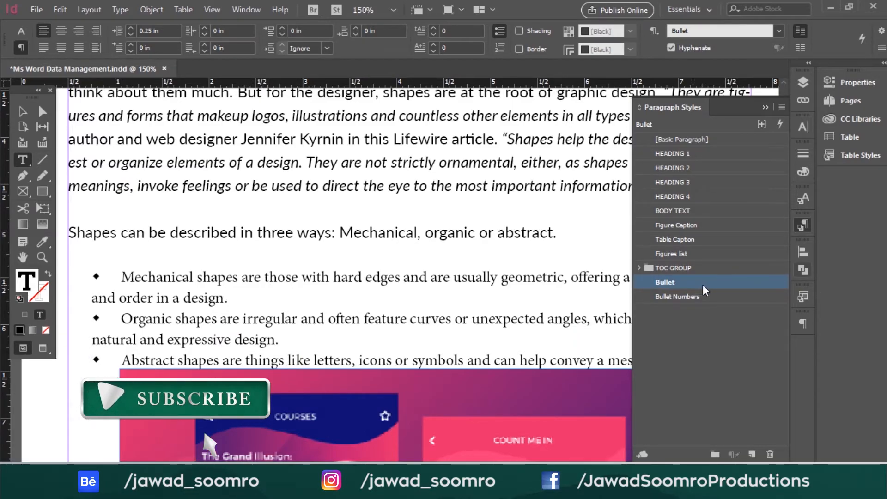
Duplicate the Bullet style as Bullet Arrows, using the Minion Pro rightwards arrow as its bullet character
right_click(723, 280)
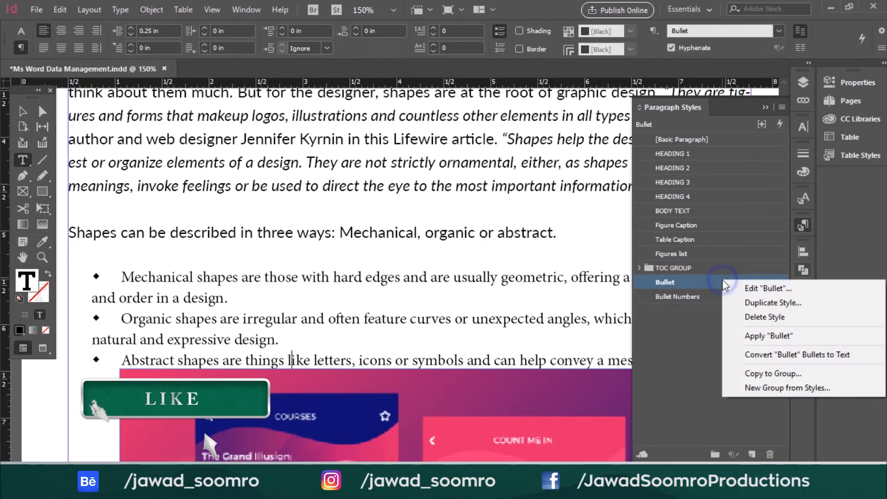
click(768, 303)
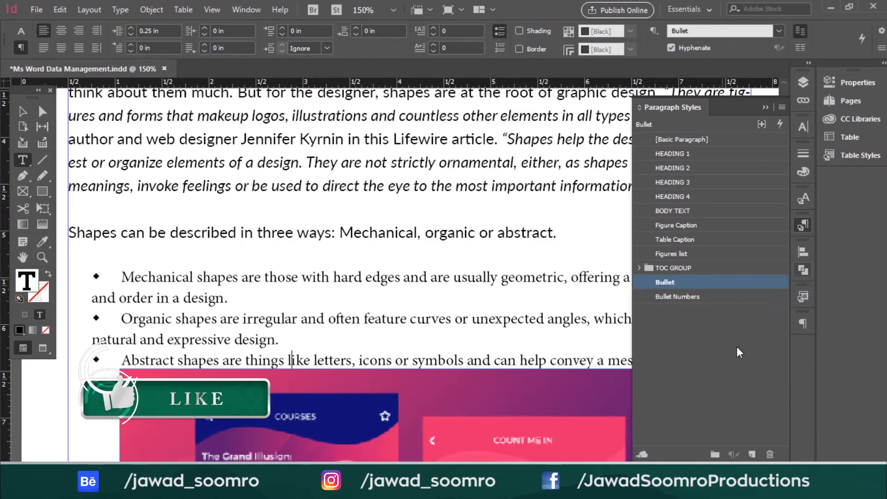
drag(632, 51, 707, 66)
text(Arrows)
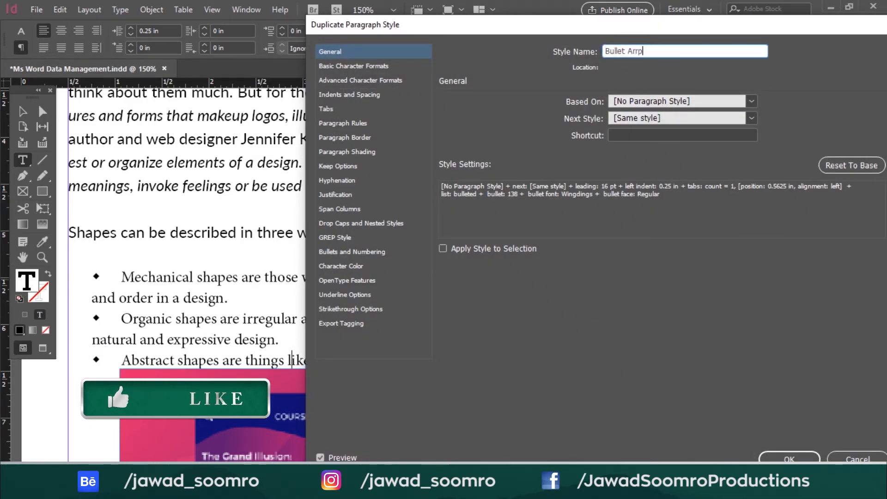
click(362, 252)
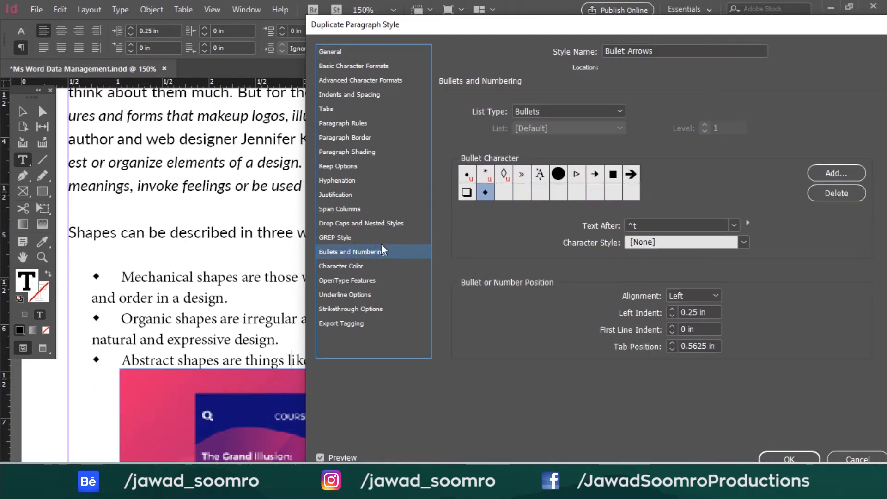
click(596, 175)
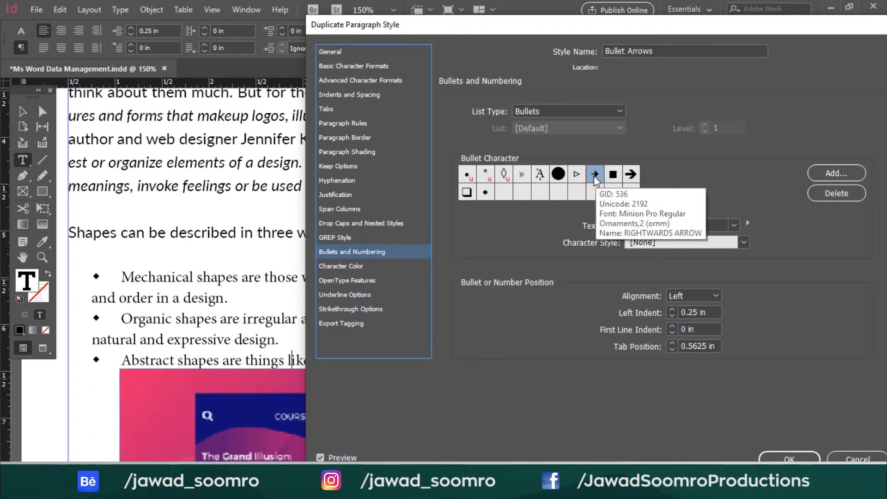
click(598, 174)
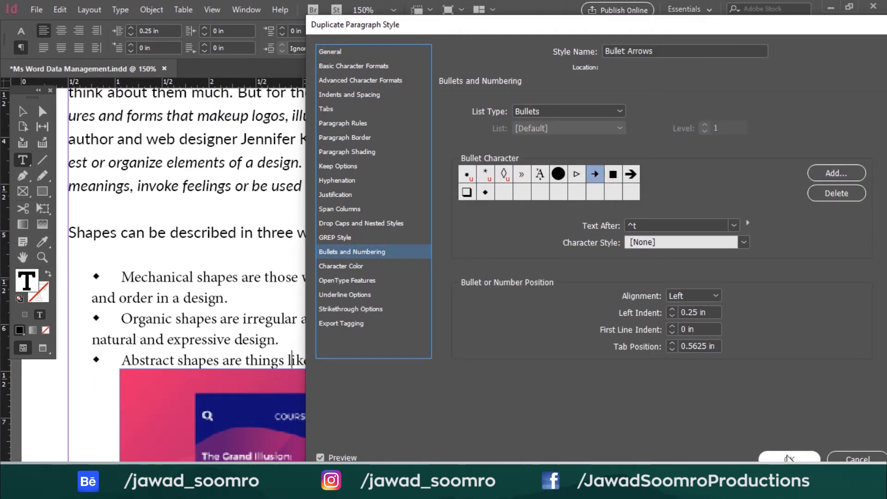
click(790, 459)
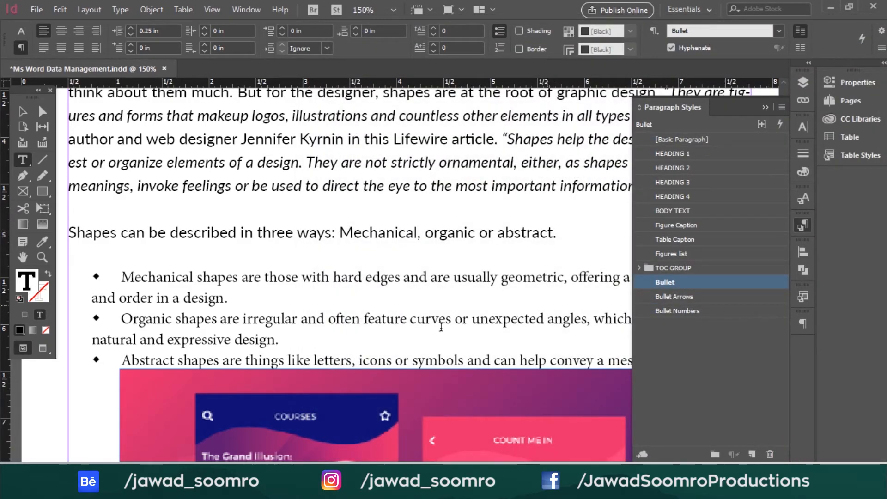
Apply the Bullet Arrows style to the three shapes paragraphs, leaving the style's options unchanged
drag(121, 277, 393, 363)
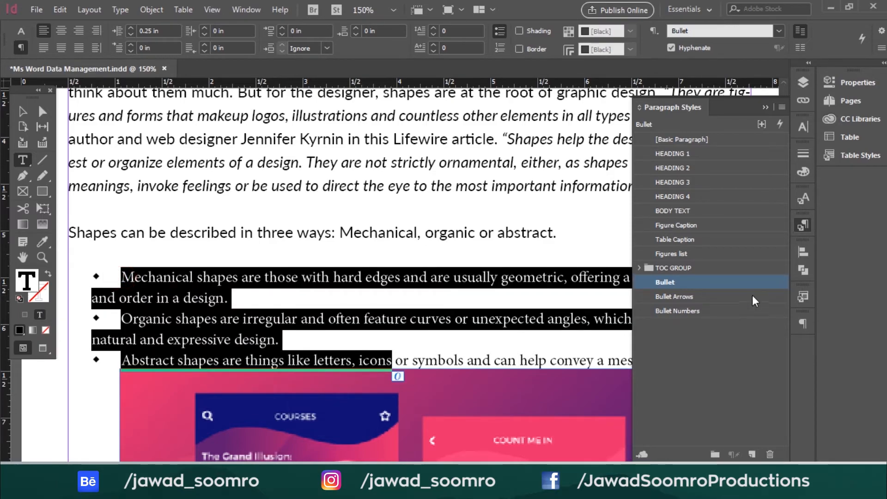
double_click(720, 297)
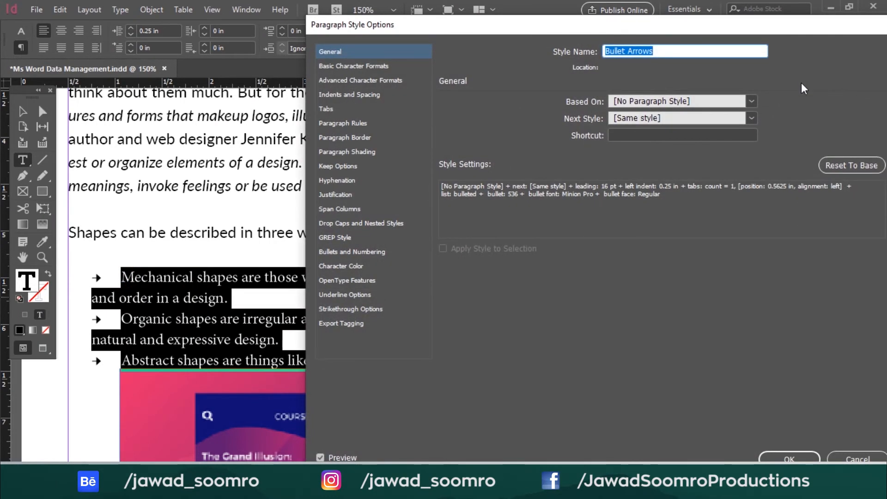
click(858, 459)
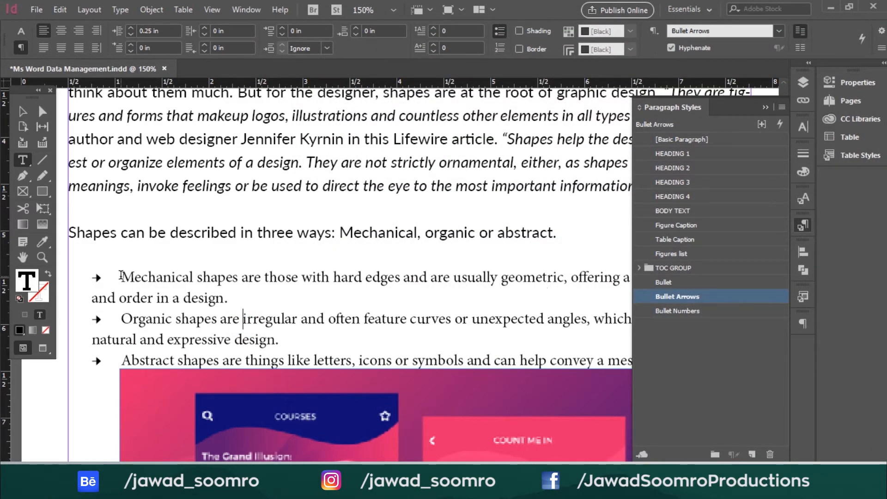
Select the three shapes paragraphs again and switch them back to the Bullet Numbers style
drag(121, 276, 483, 362)
click(722, 313)
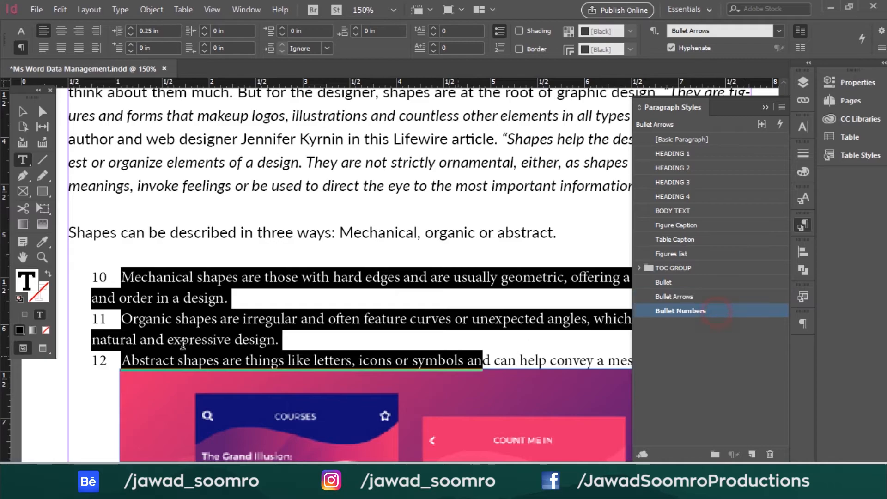
click(224, 298)
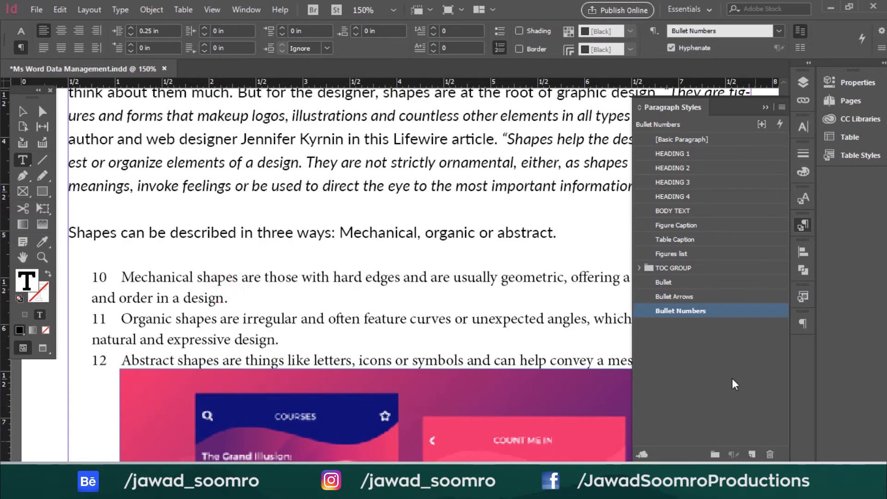
Duplicate the Bullet Numbers paragraph style and name the copy Bullet Numbers Starting number
right_click(736, 313)
click(734, 331)
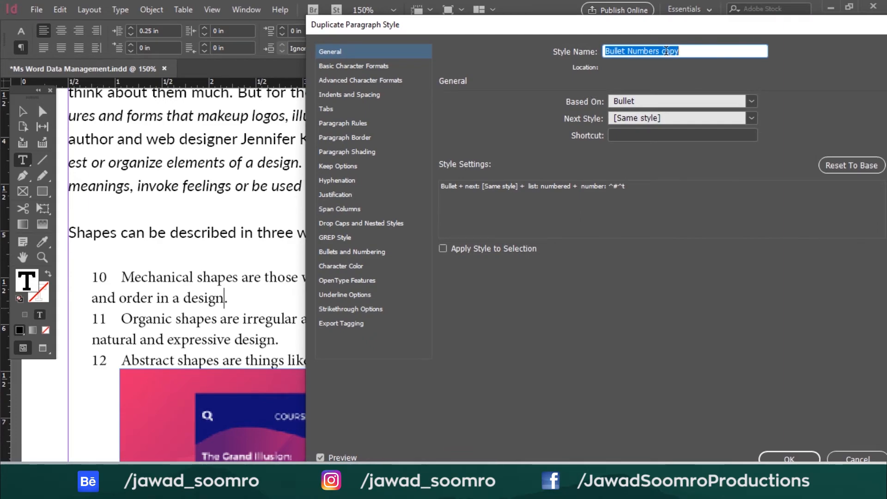
drag(664, 51, 751, 56)
key(BackSpace)
key(BackSpace)
text(Start)
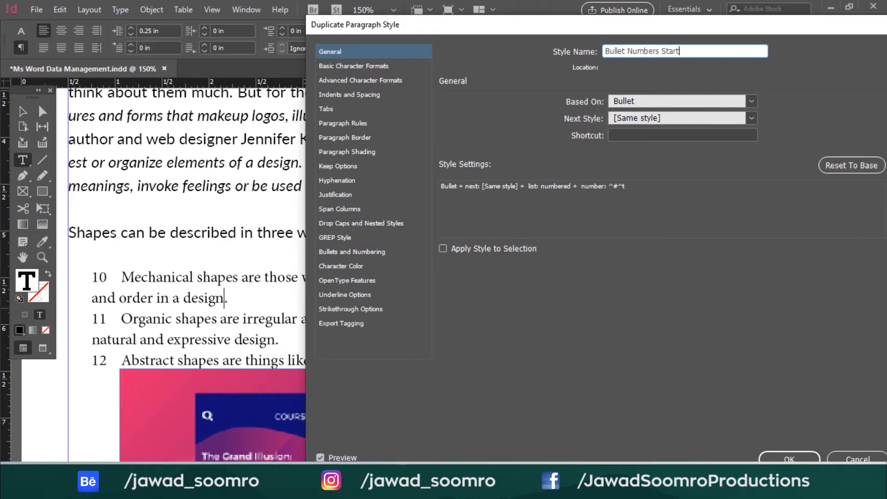
text(ing number)
Set the numbering mode of the Bullet Numbers Starting number style to Start At 1 and save the style
click(375, 251)
click(708, 226)
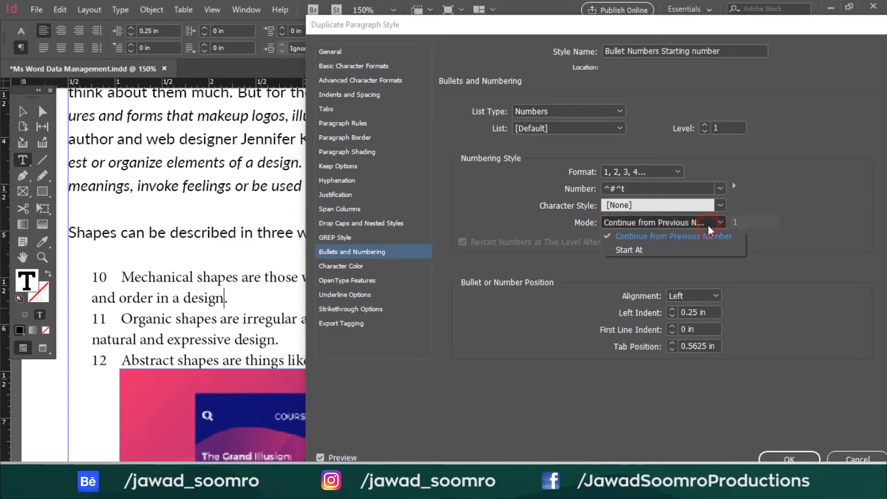
click(688, 254)
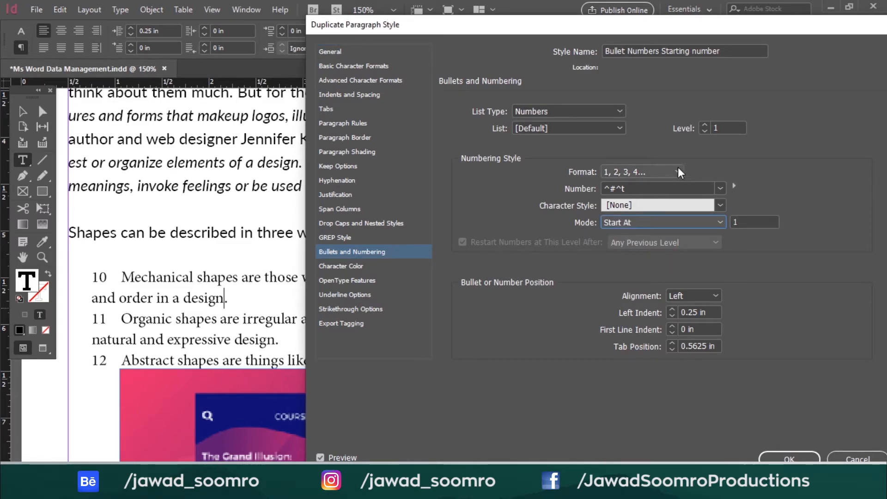
click(789, 458)
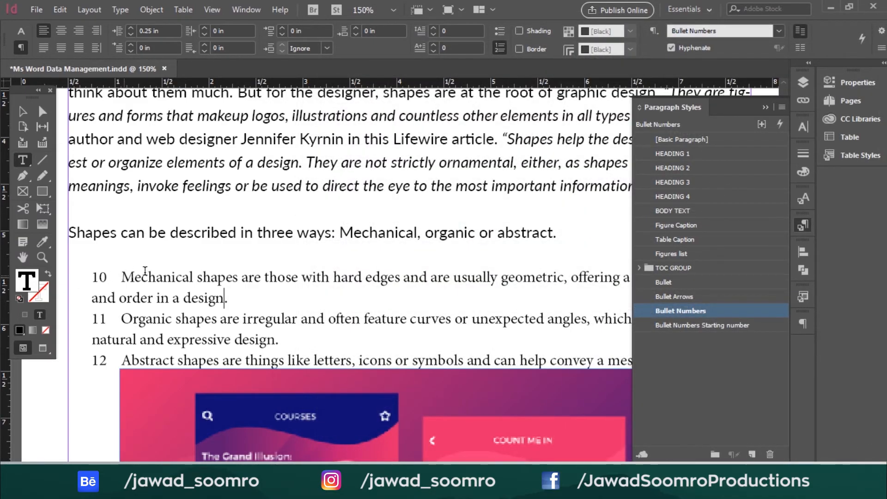
Apply Bullet Numbers Starting number to the three shapes paragraphs, then switch the Organic and Abstract paragraphs to Bullet Numbers
drag(135, 276, 392, 362)
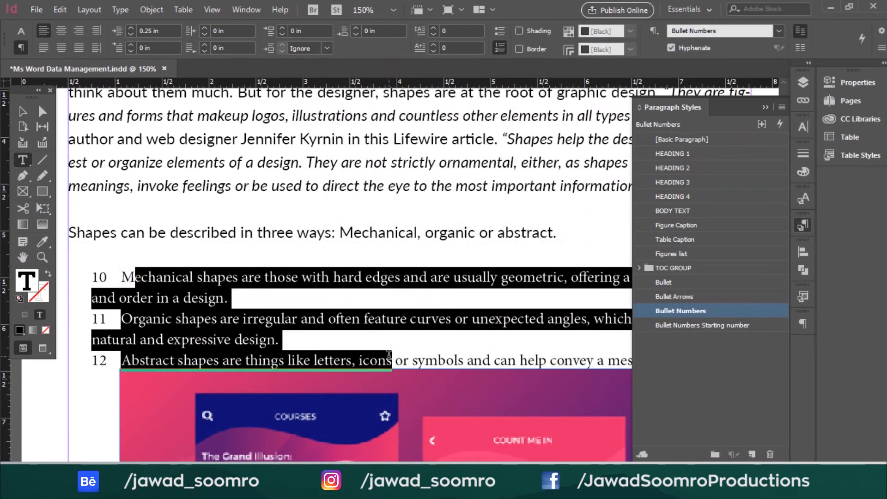
click(702, 325)
click(108, 320)
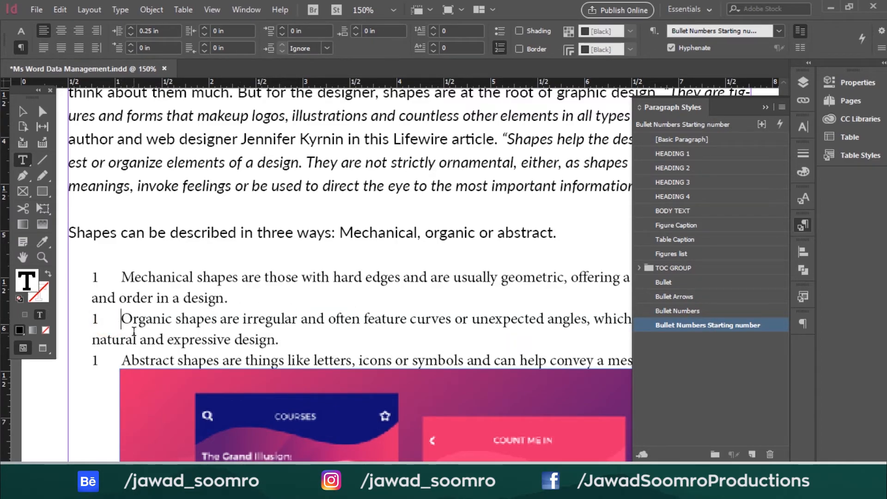
drag(122, 319, 529, 361)
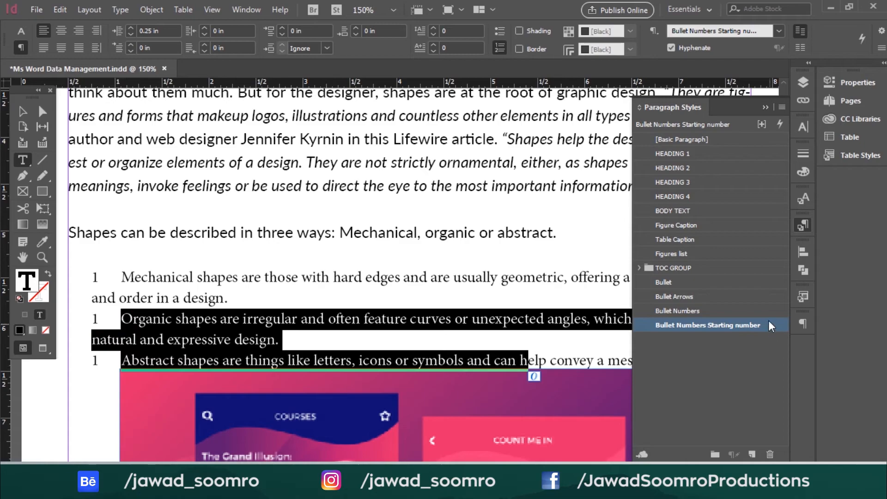
right_click(710, 315)
click(739, 366)
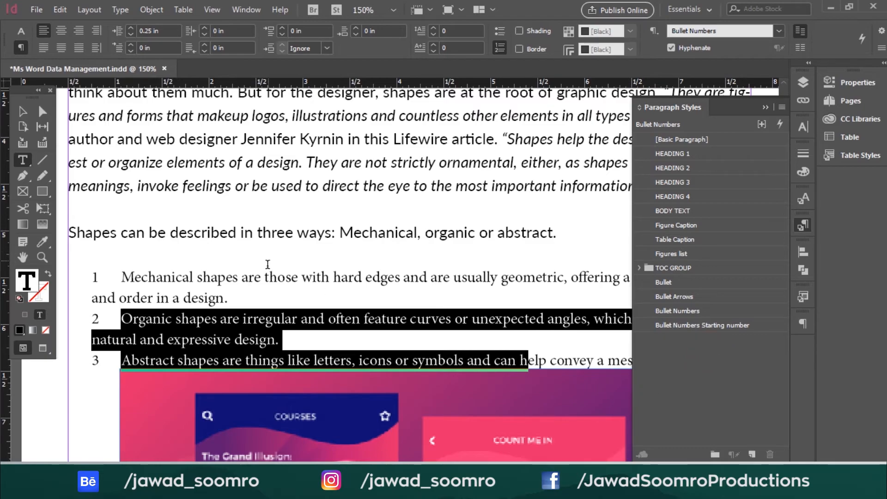
click(272, 322)
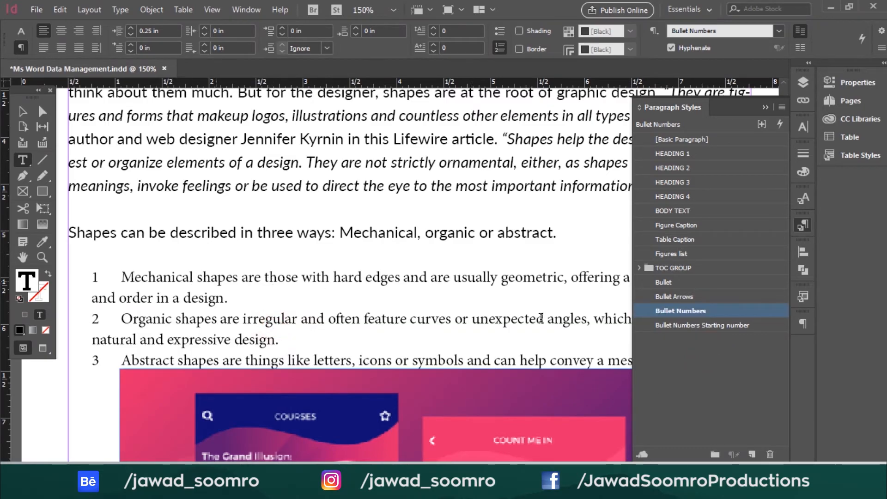
Duplicate the Bullet Numbers and Bullet Numbers Starting number paragraph styles together
click(706, 348)
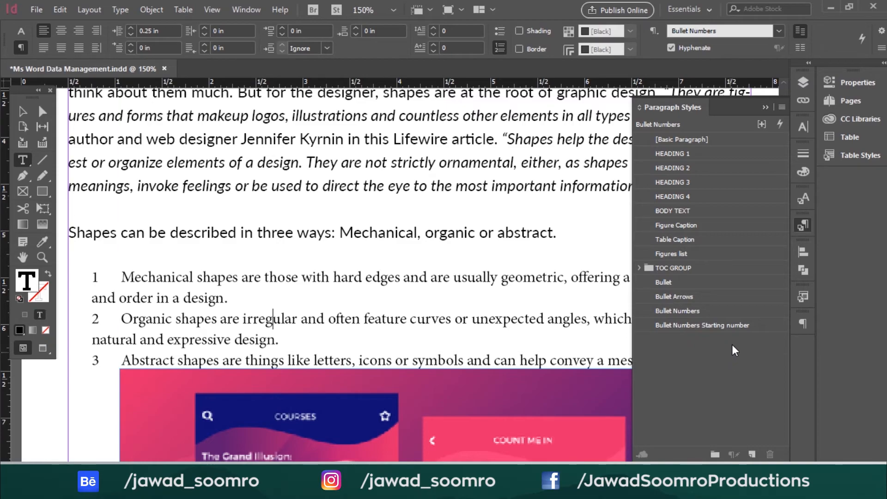
click(701, 325)
shift+click(698, 312)
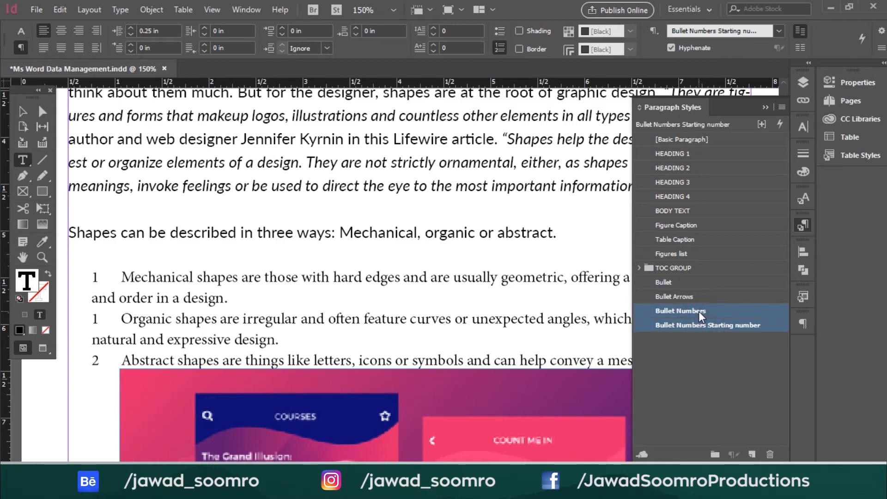
right_click(699, 311)
click(735, 318)
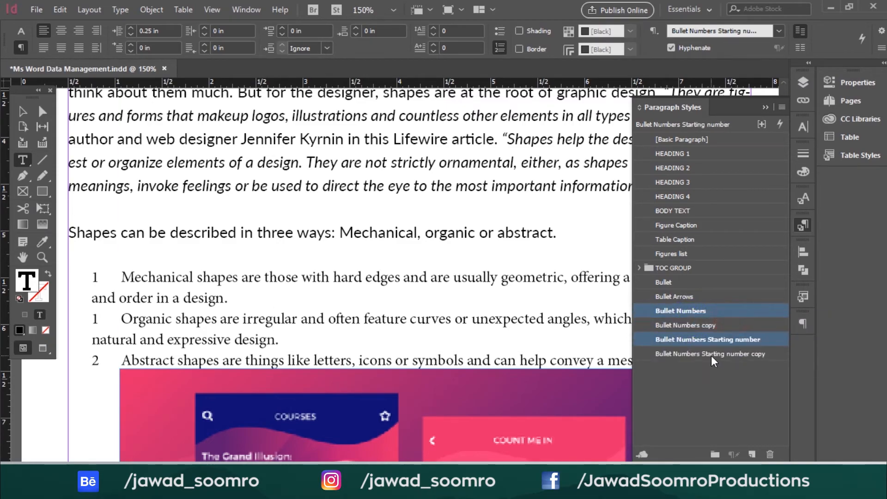
Rename the original Bullet Numbers paragraph style as Bullet Alphabet
double_click(704, 310)
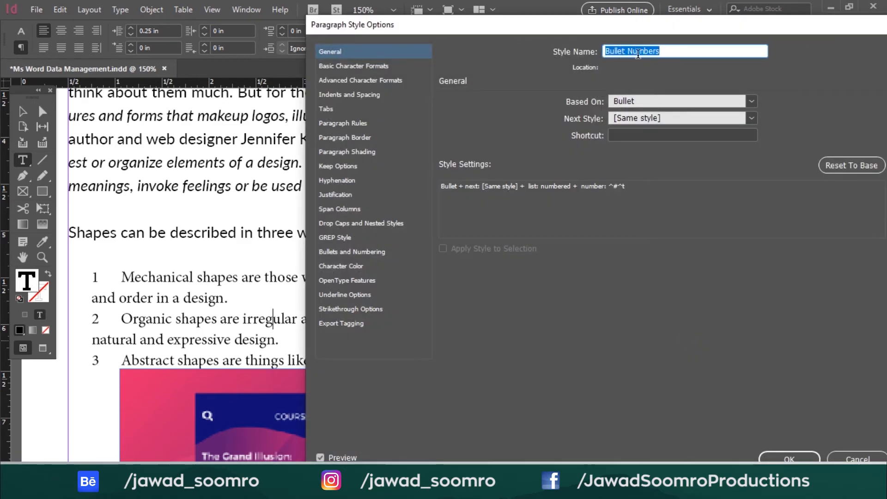
click(633, 51)
double_click(633, 51)
key(BackSpace)
key(BackSpace)
text(A)
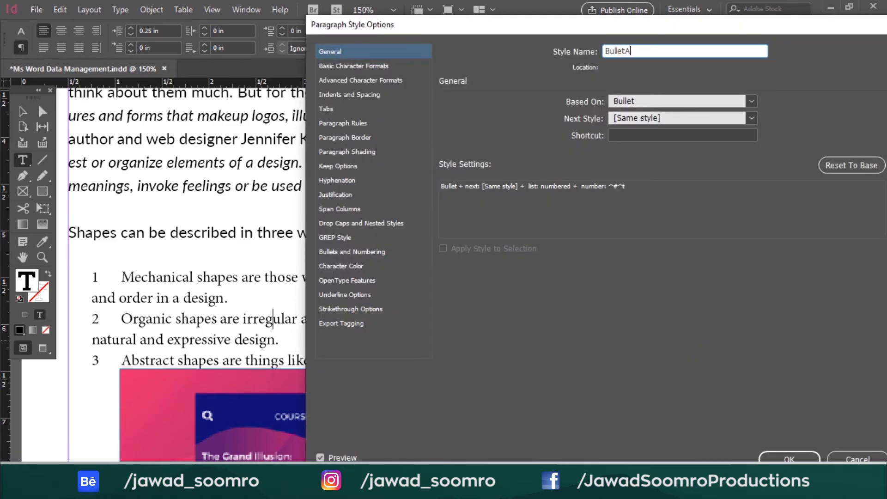
text(lphabet)
click(625, 51)
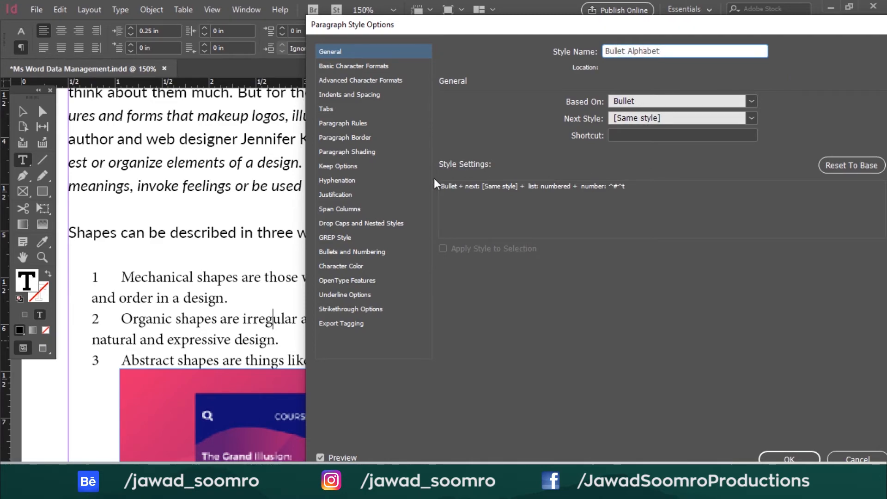
Set the Bullet Alphabet style's numbering format to A, B, C, D... and save the style
click(359, 254)
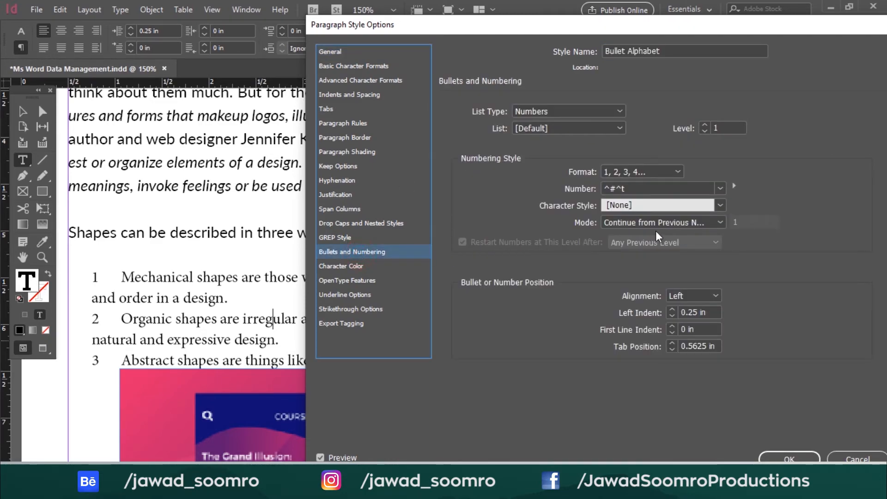
click(679, 172)
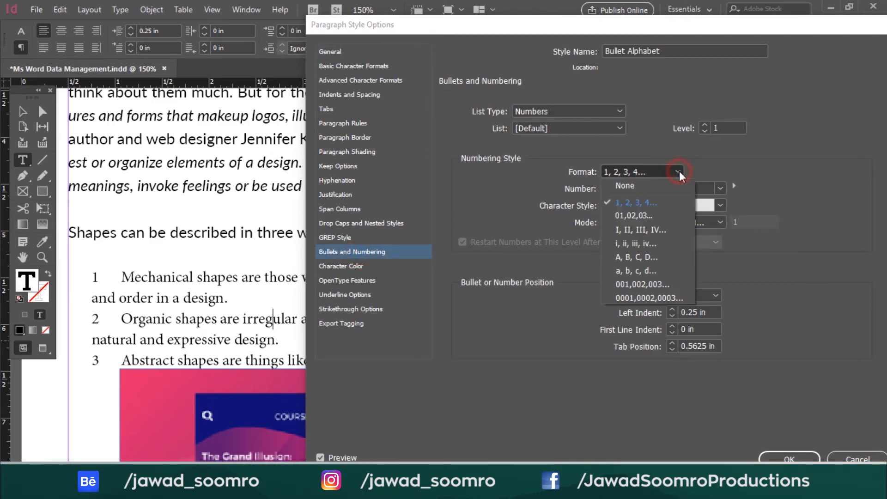
click(651, 257)
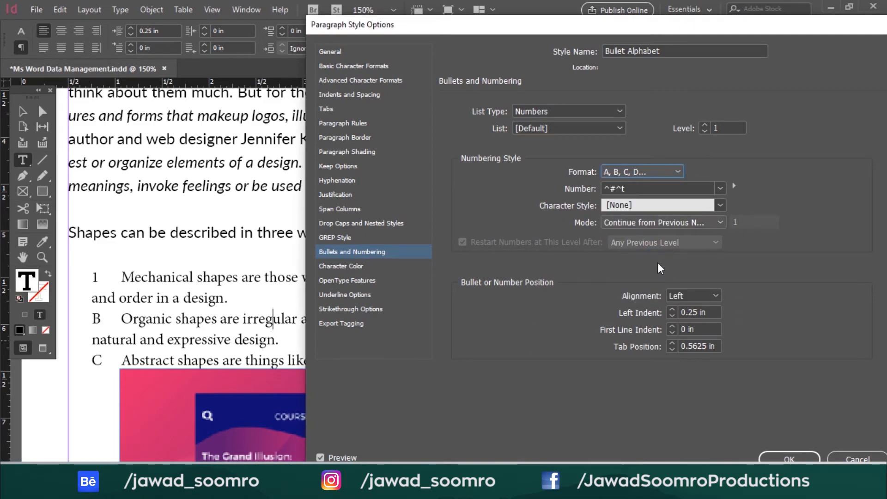
click(784, 453)
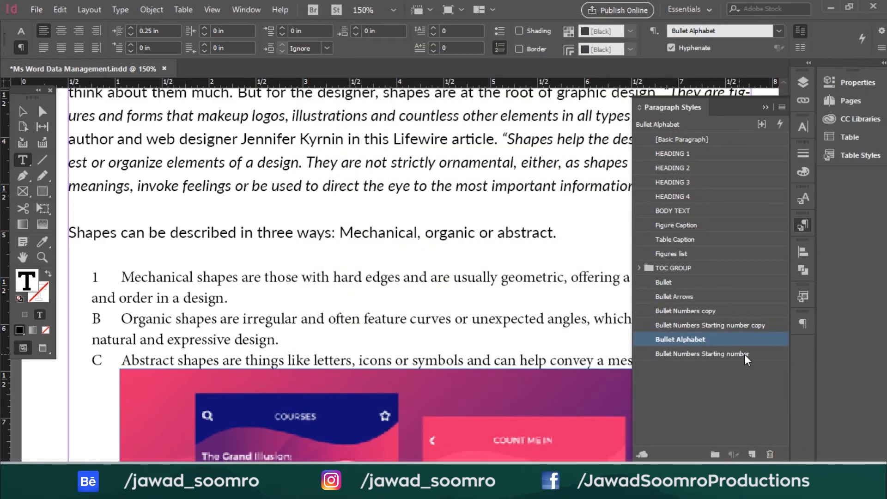
Rename the original Bullet Numbers Starting number style as Bullet Alphabet Starting number and set its numbering format to A, B, C, D..
double_click(744, 354)
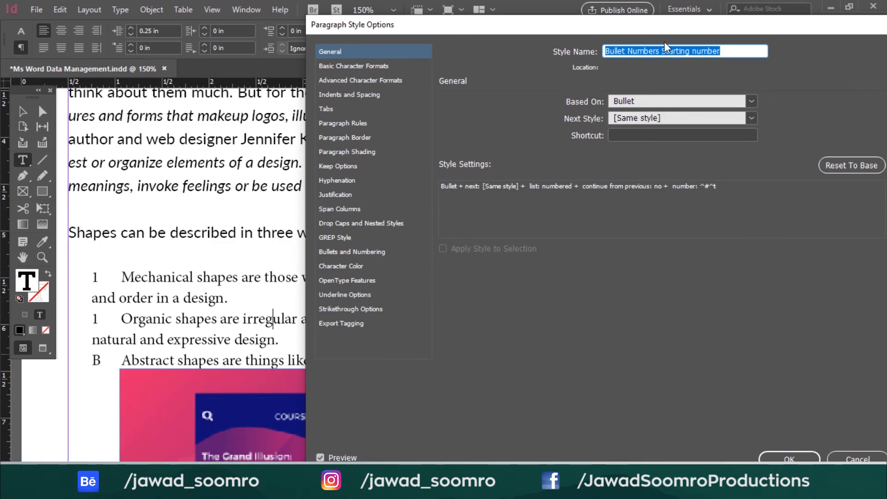
drag(661, 51, 635, 50)
text(Alphabet)
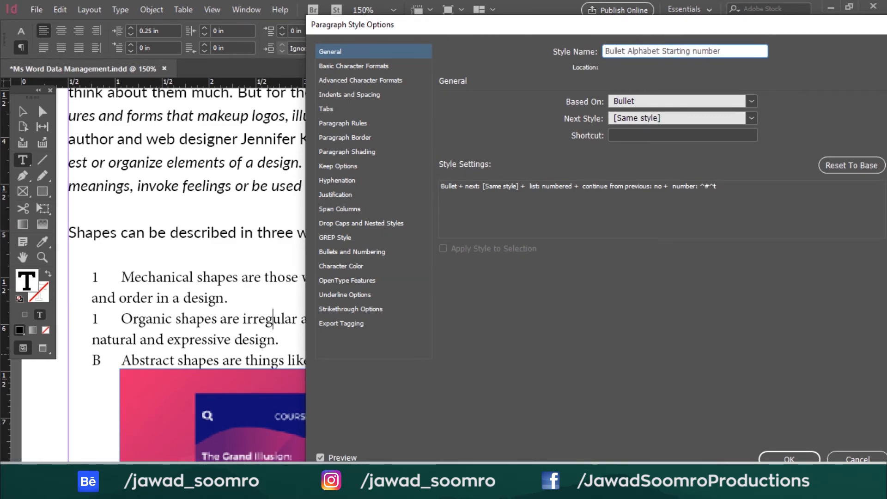
click(373, 252)
click(660, 169)
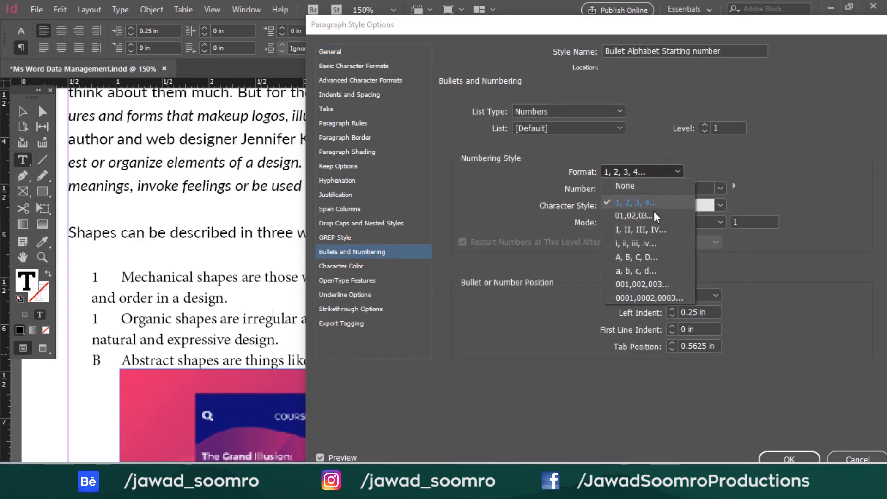
click(653, 260)
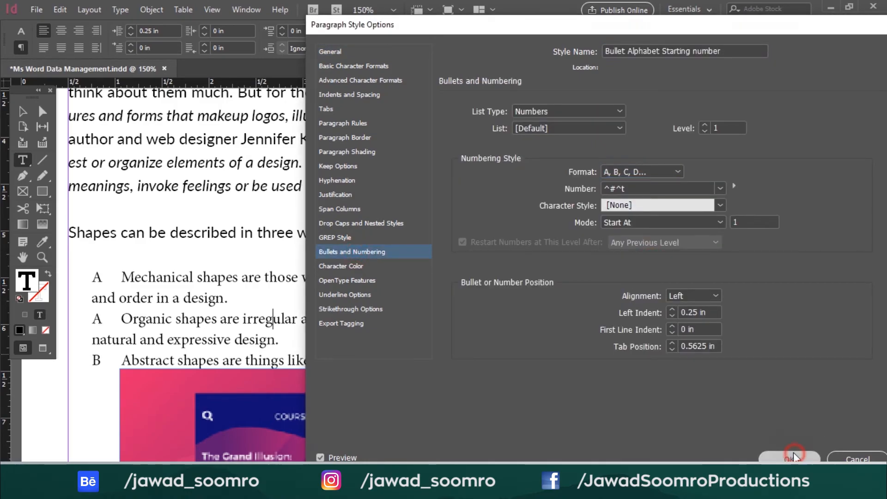
click(789, 459)
Apply the Bullet Alphabet style to the Organic and Abstract shapes paragraphs
click(131, 278)
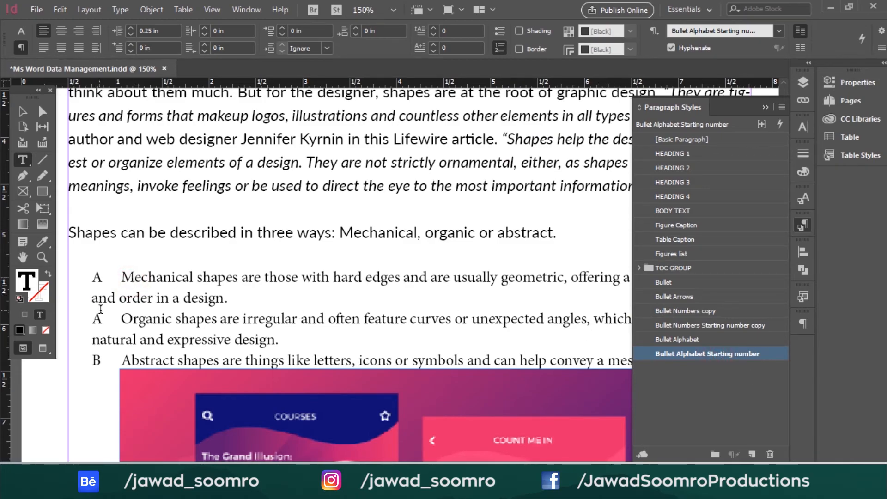
drag(124, 319, 397, 375)
click(681, 339)
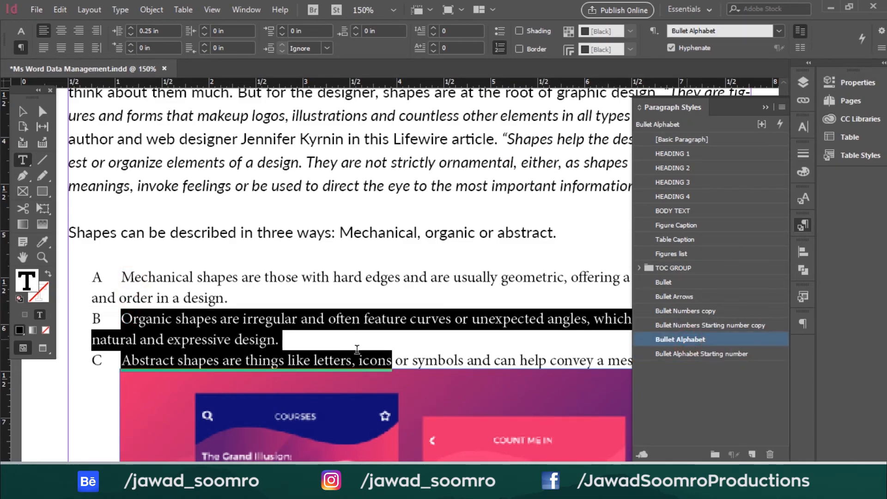
click(221, 318)
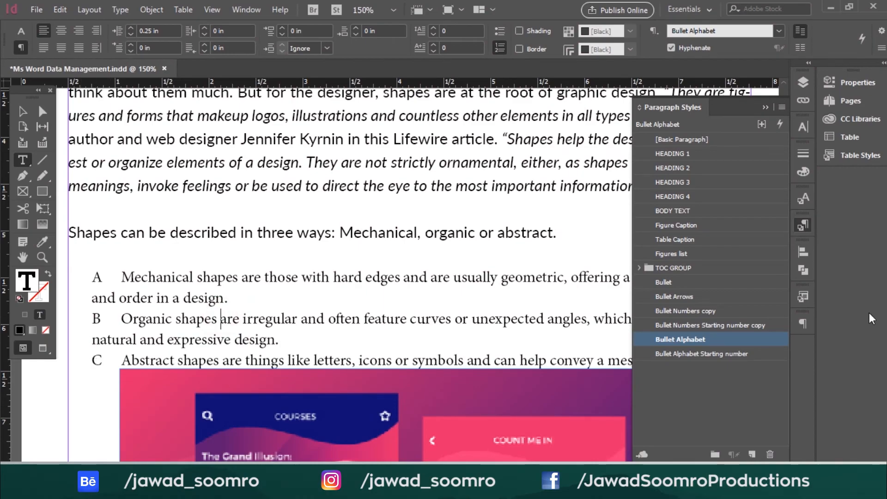
Rename the two duplicated styles as Bullet Numbers and Bullet Numbers Starting number by removing "copy" from their names
click(686, 313)
click(688, 313)
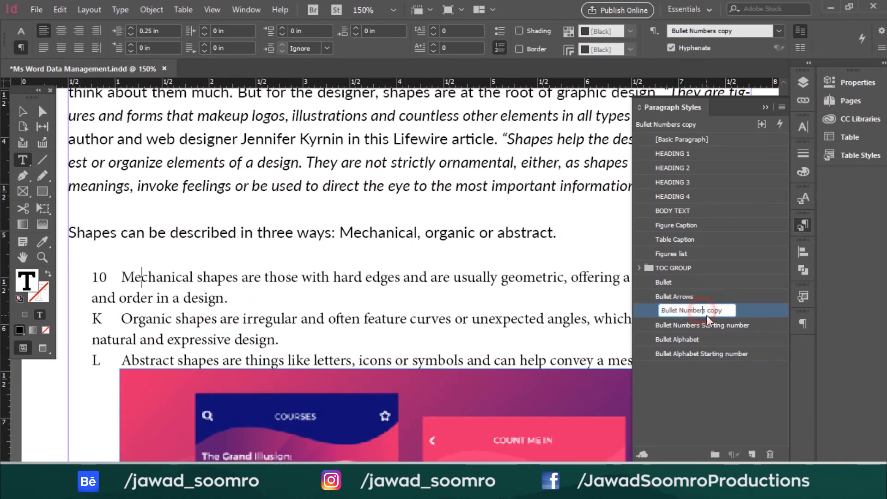
drag(706, 316, 730, 310)
key(BackSpace)
key(Return)
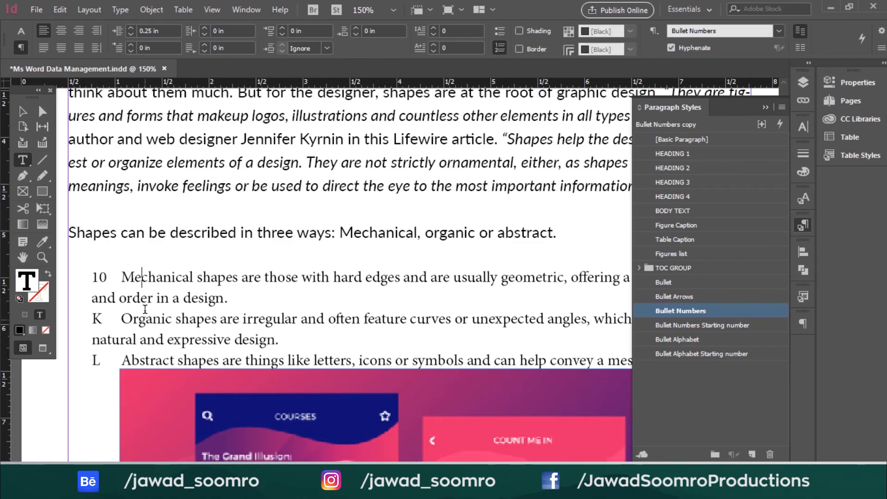
Apply Bullet Numbers Starting number to the Mechanical shapes paragraph and Bullet Numbers to the Organic and Abstract paragraphs
click(147, 278)
click(695, 325)
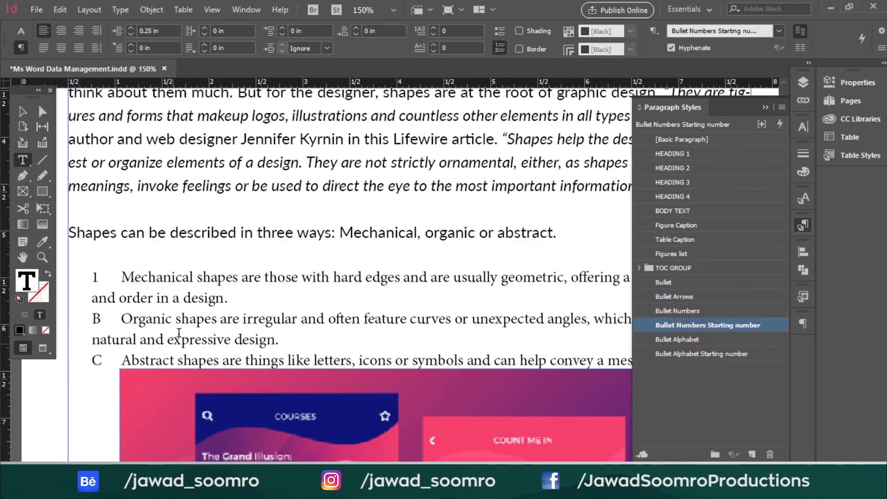
drag(182, 340, 222, 362)
click(716, 326)
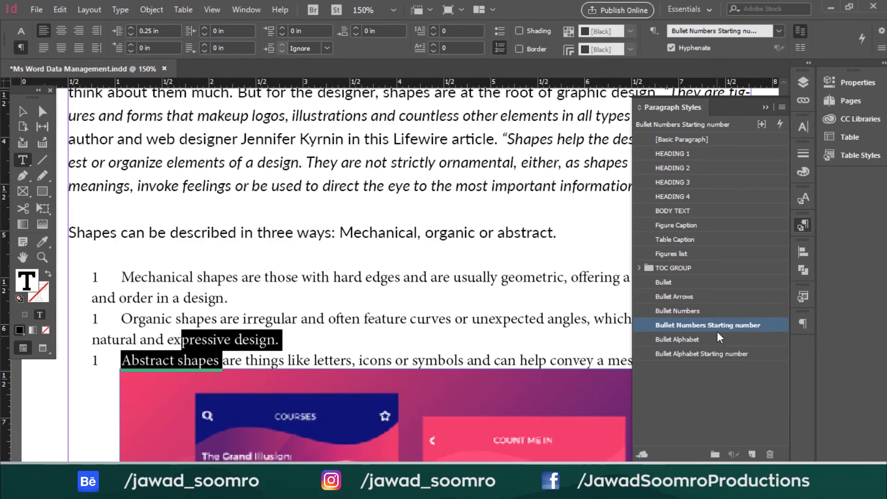
click(703, 312)
click(222, 303)
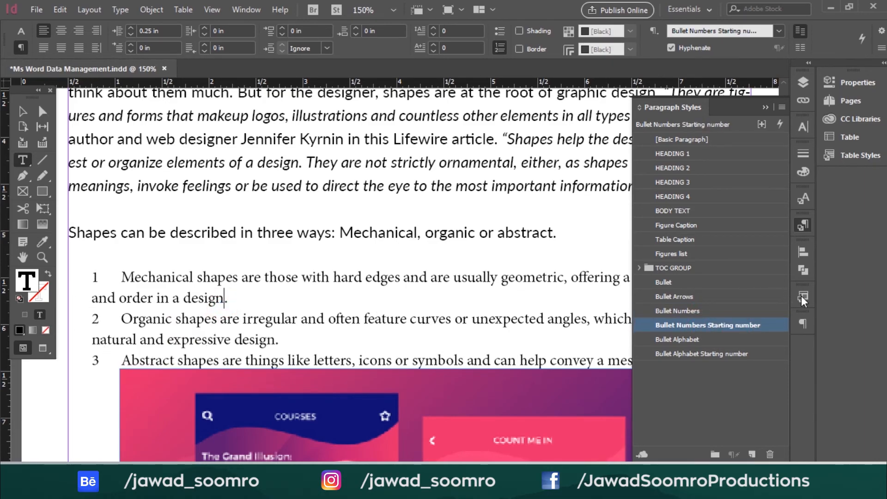
Try the Bullet style on the Mechanical shapes paragraph and undo it
click(713, 394)
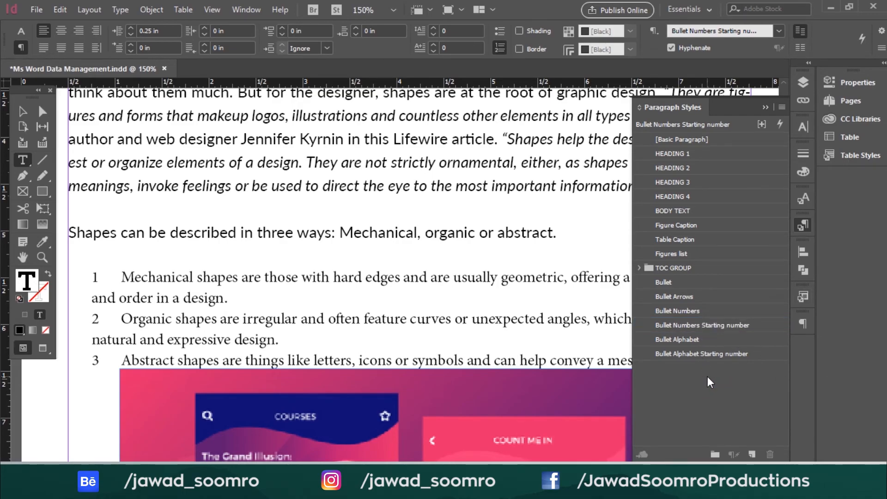
click(713, 282)
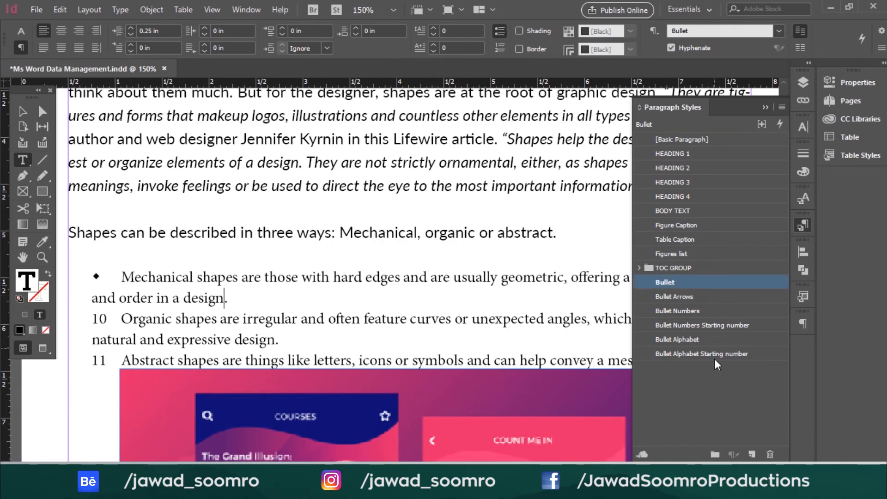
key(ctrl+z)
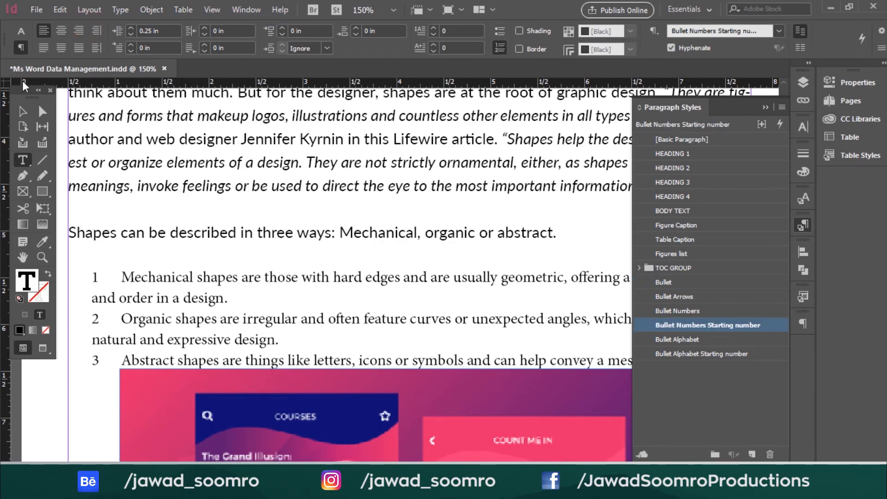
Group the six bullet paragraph styles, from Bullet to Bullet Alphabet Starting number, into a new style group named "Bullet group"
click(22, 110)
click(21, 386)
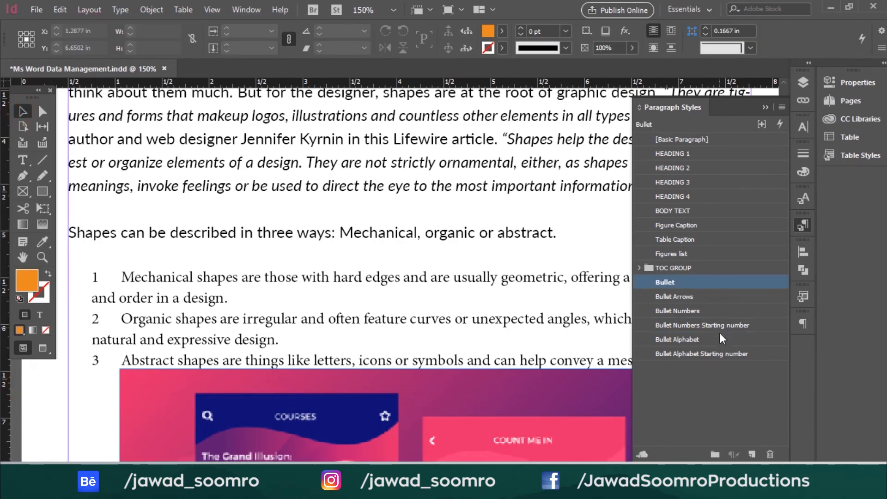
shift+click(727, 354)
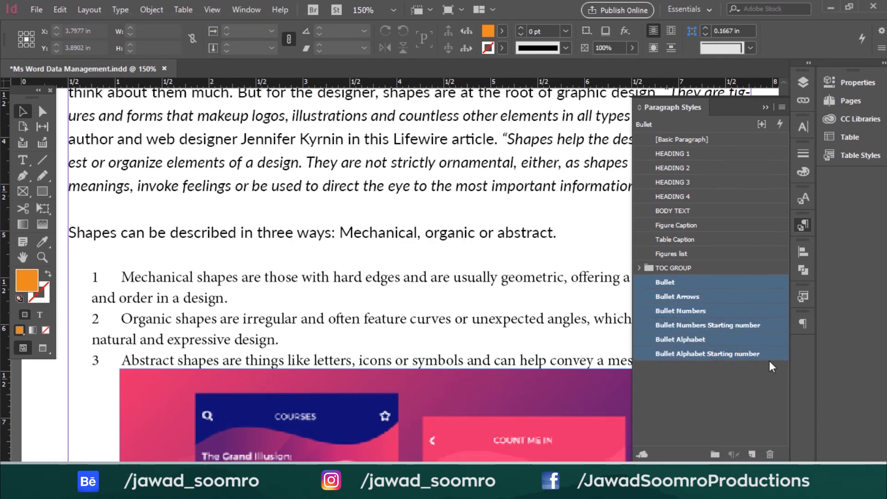
right_click(704, 324)
click(746, 365)
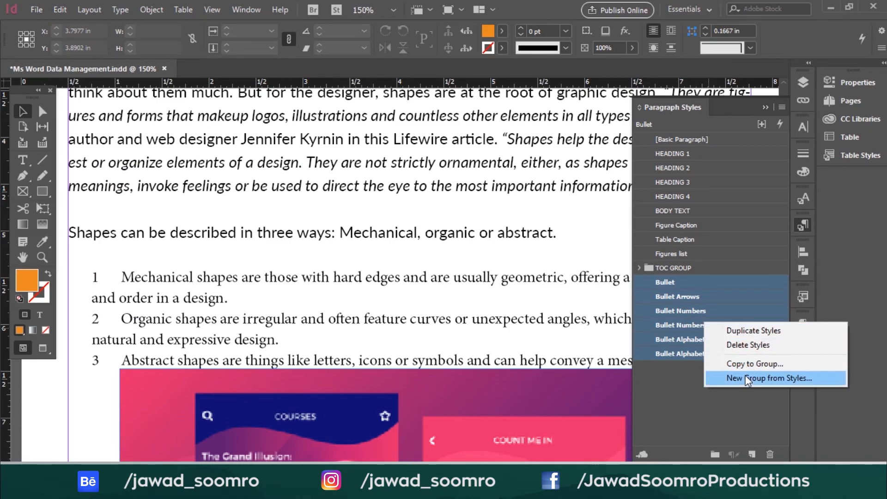
click(747, 378)
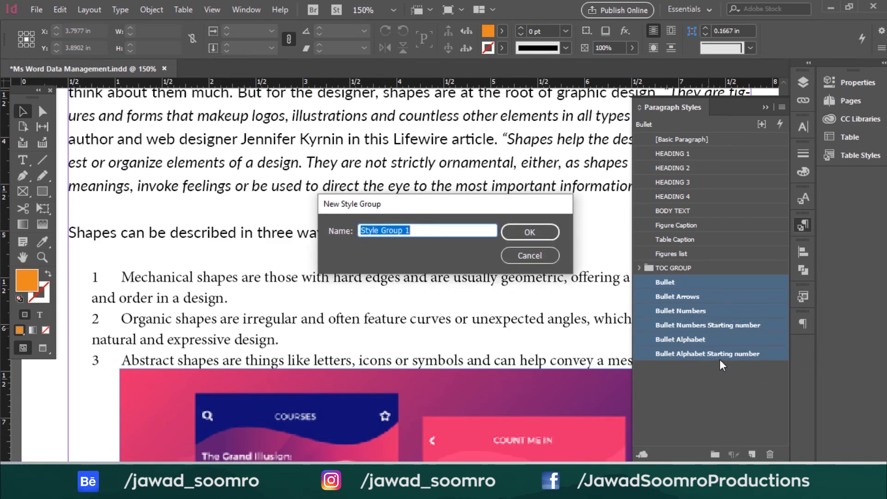
text(Bullet g)
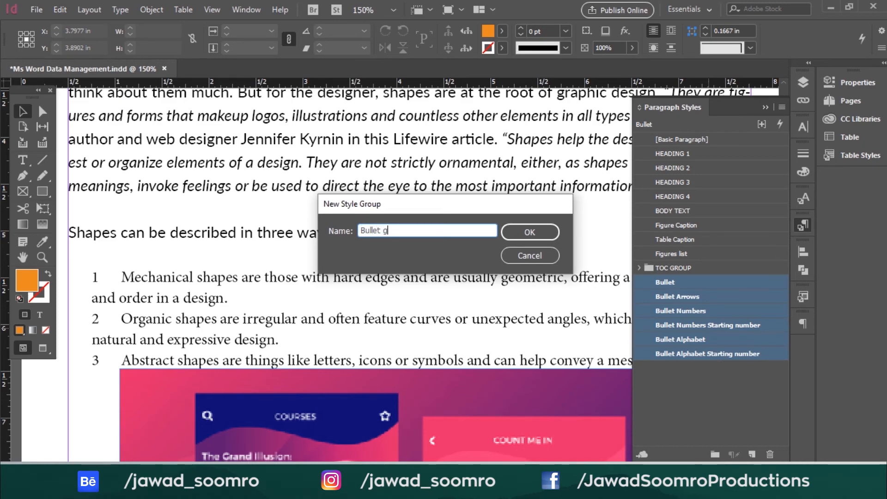
text(roup)
key(Return)
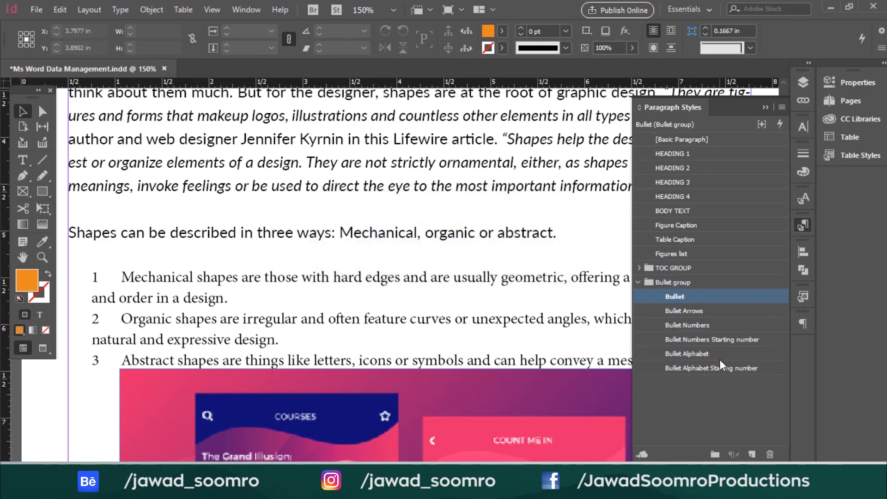
click(642, 283)
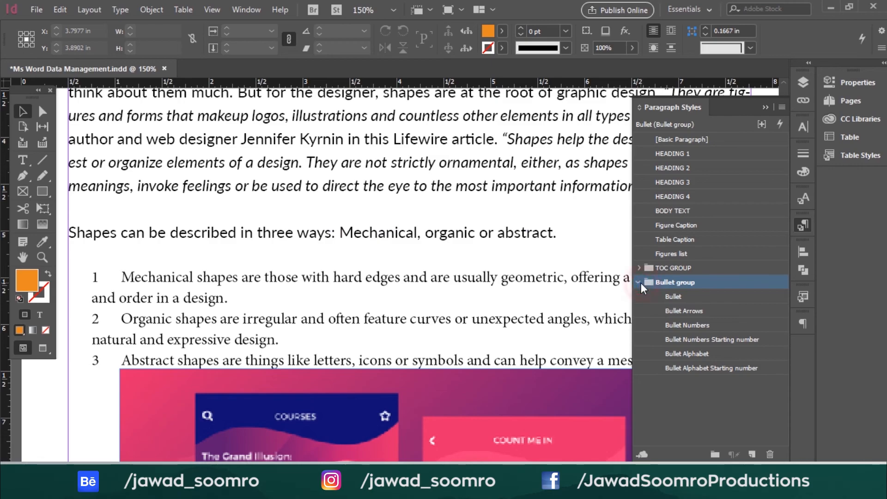
click(640, 283)
click(639, 283)
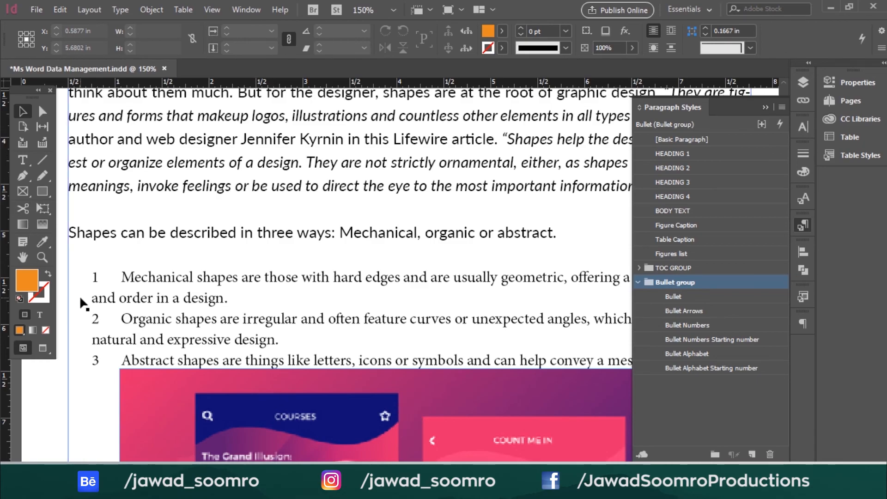
Zoom out from the numbered shapes list to see more of the page
click(42, 258)
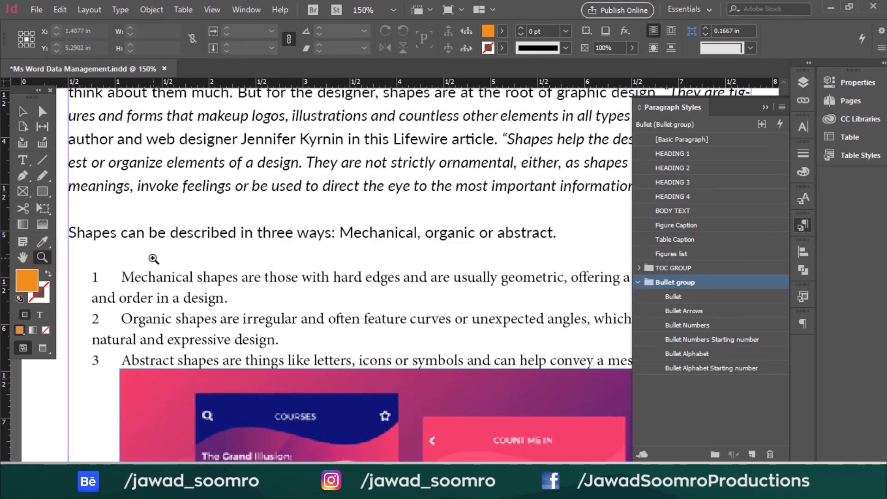
key(ctrl+minus)
key(ctrl+minus)
key(ctrl+minus)
key(ctrl+minus)
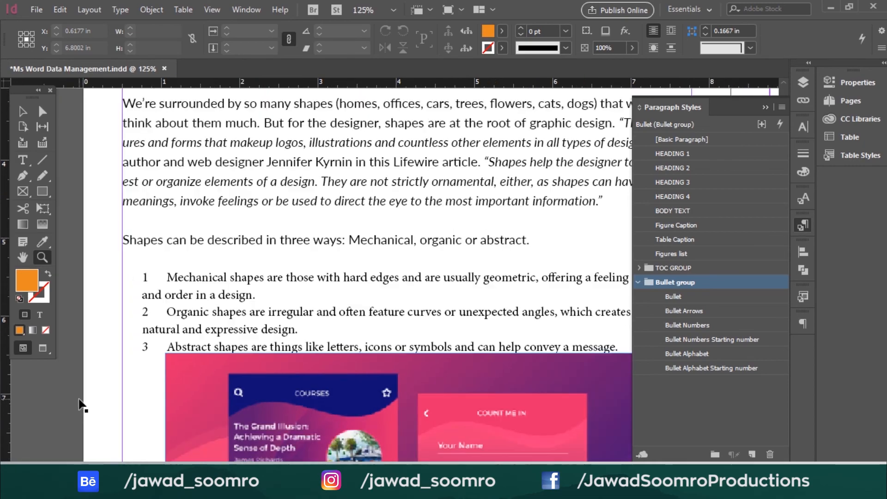